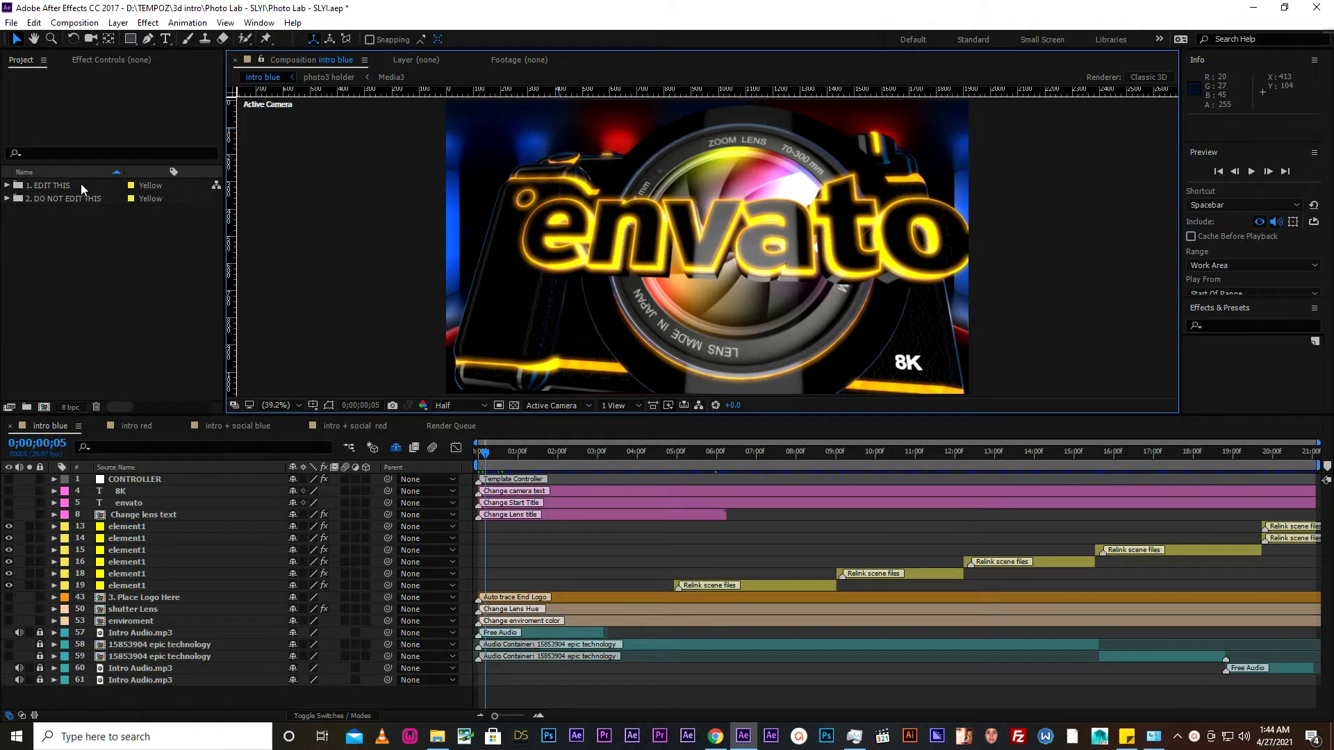
# - Look over the two top-level project folders and expand the 1. EDIT THIS folder
pyautogui.click(40, 187)
pyautogui.click(42, 198)
pyautogui.click(39, 187)
pyautogui.click(44, 198)
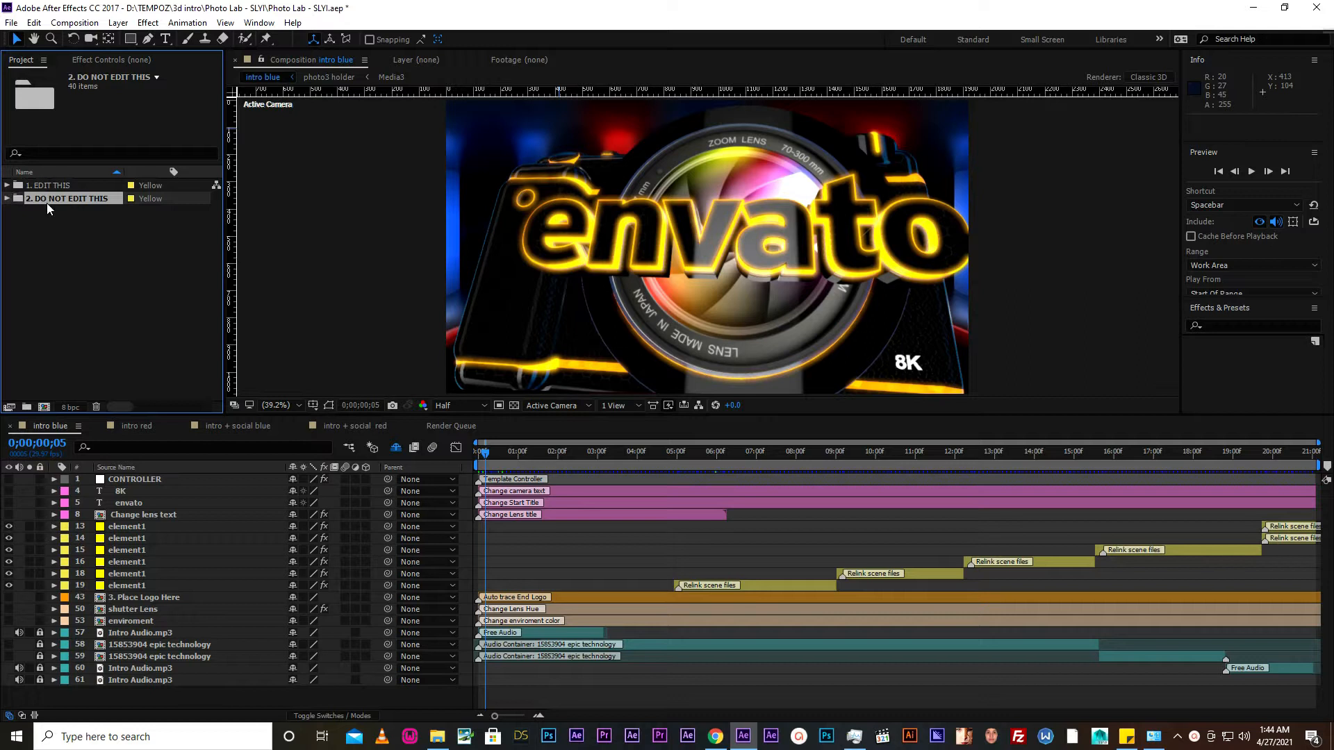
pyautogui.click(40, 186)
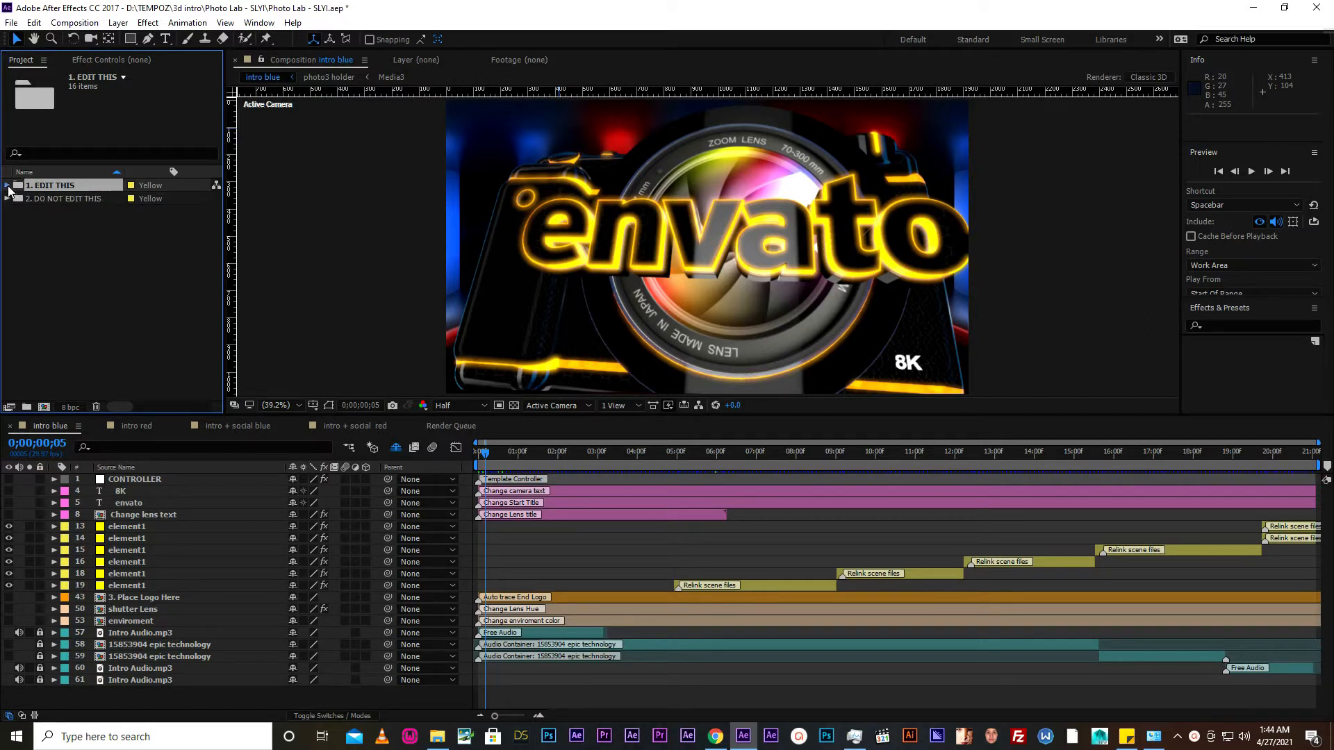
pyautogui.click(8, 185)
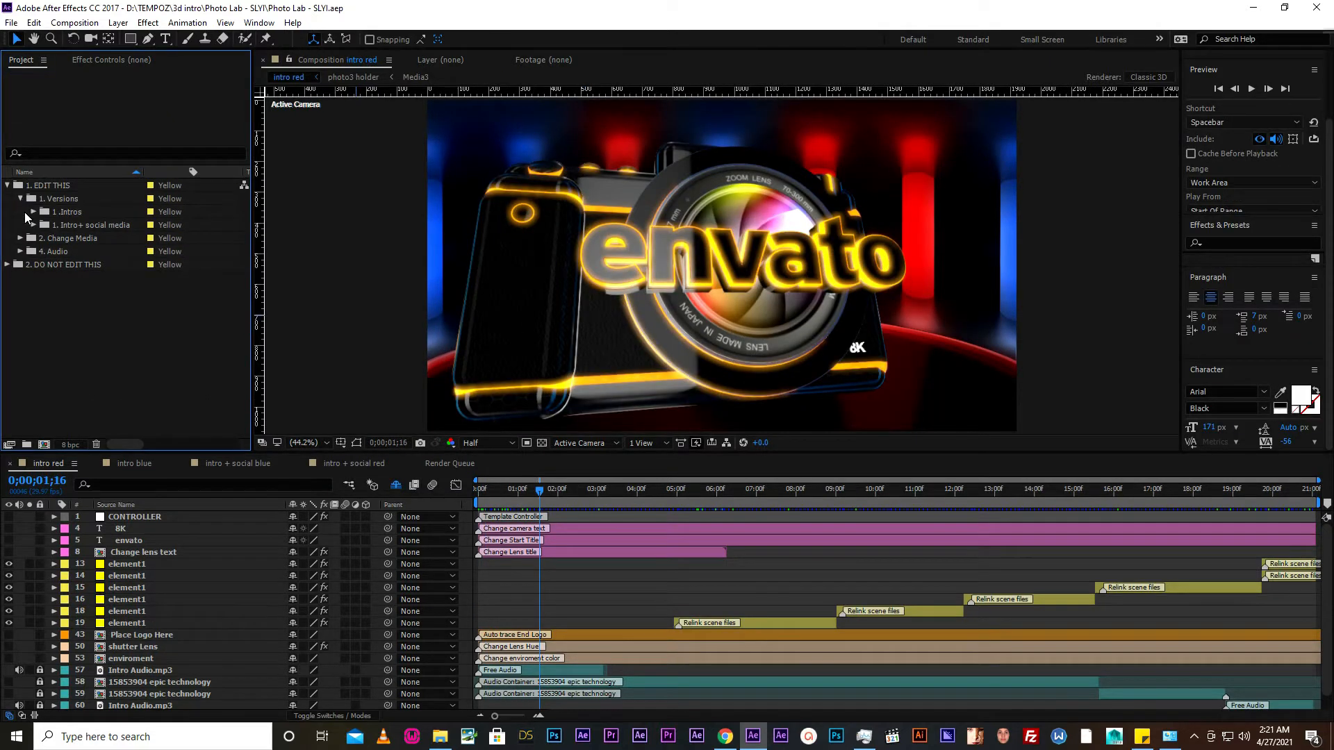
# - Expand the 1 .Intros folder under 1. Versions and compare the intro blue and intro red compositions
pyautogui.click(32, 211)
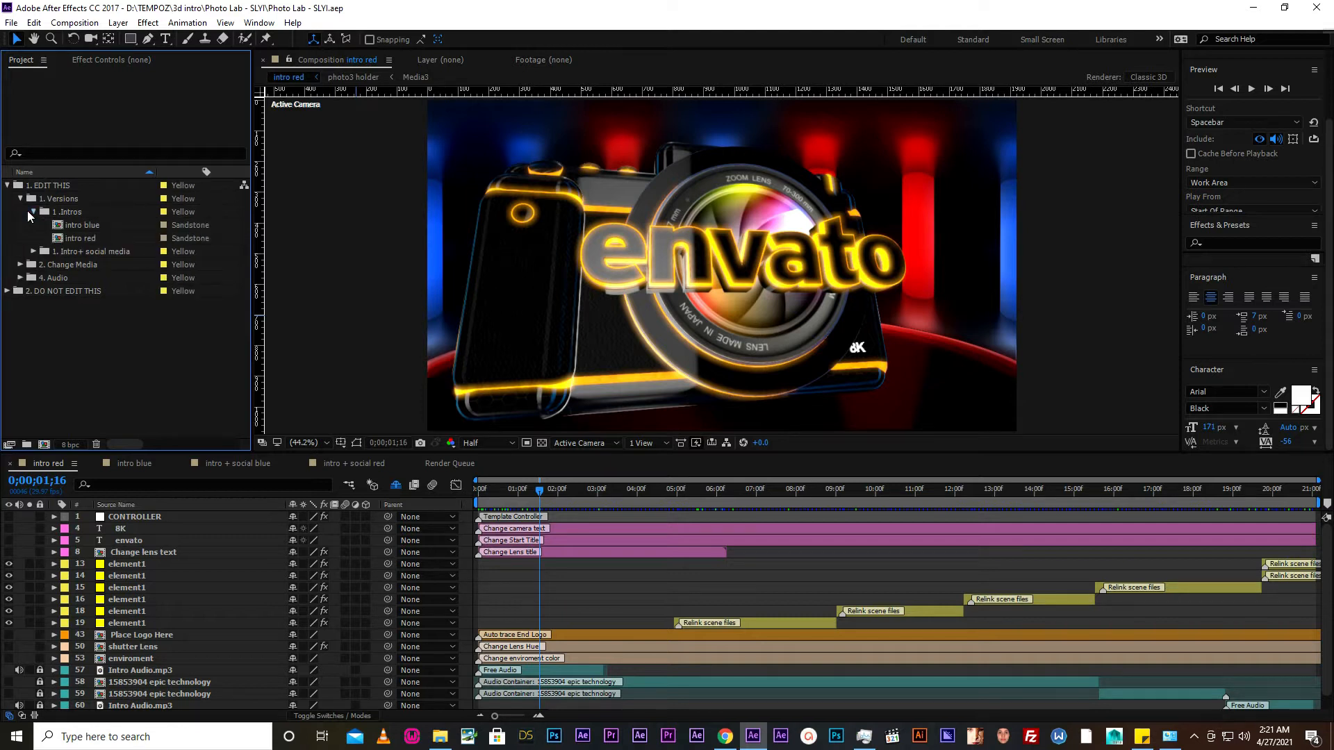
pyautogui.click(69, 226)
pyautogui.click(73, 238)
pyautogui.click(74, 228)
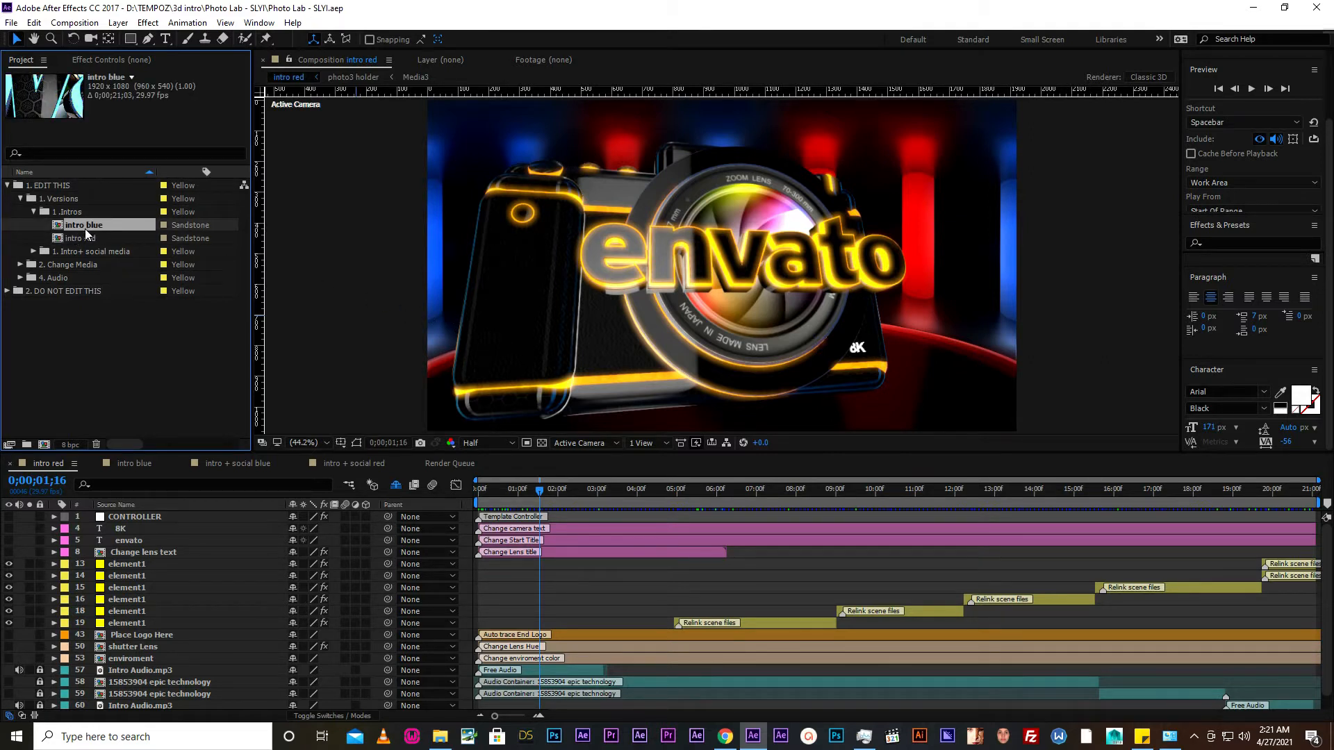
pyautogui.click(85, 236)
pyautogui.click(81, 225)
pyautogui.click(81, 235)
pyautogui.click(80, 224)
pyautogui.click(79, 235)
pyautogui.click(80, 225)
pyautogui.click(80, 238)
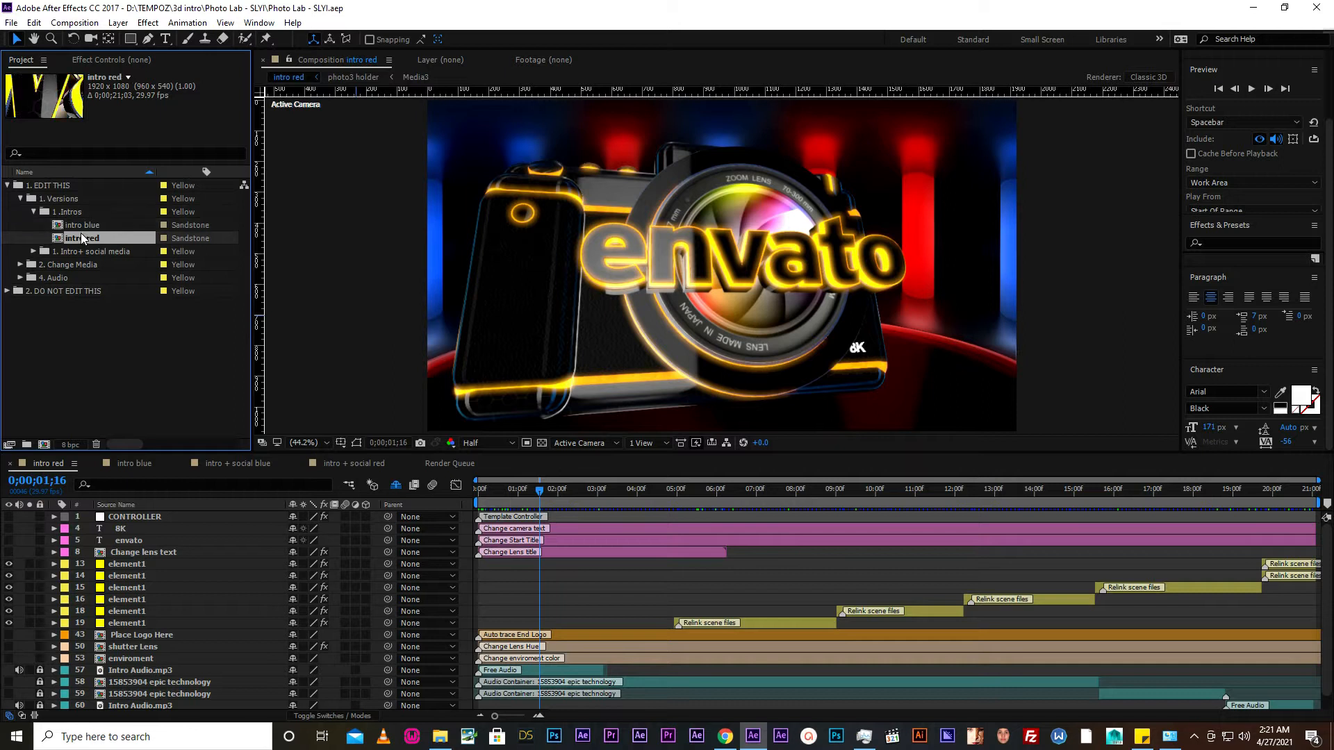
# - Inspect the intro + social blue and intro + social red compositions in the Intro+ social media folder, collapsing the Intros folder first
pyautogui.click(34, 211)
pyautogui.click(34, 223)
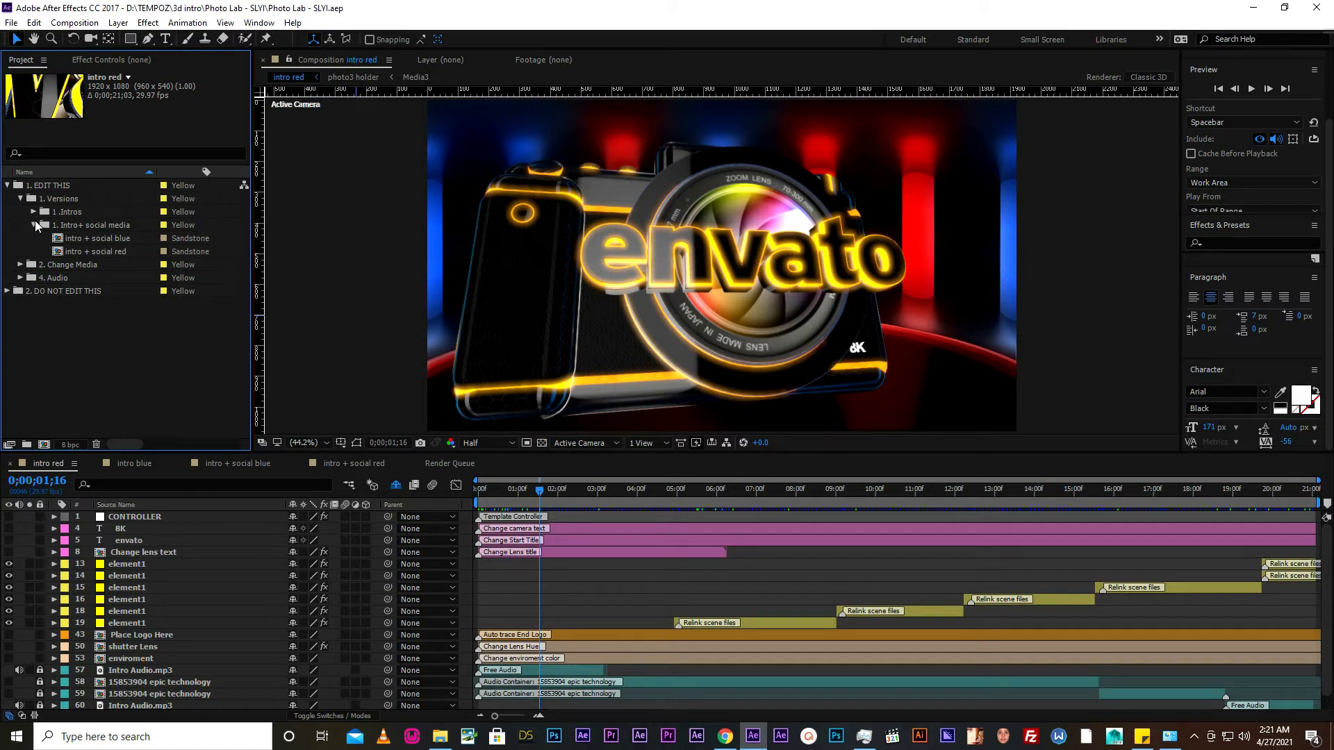
pyautogui.click(71, 238)
pyautogui.click(73, 253)
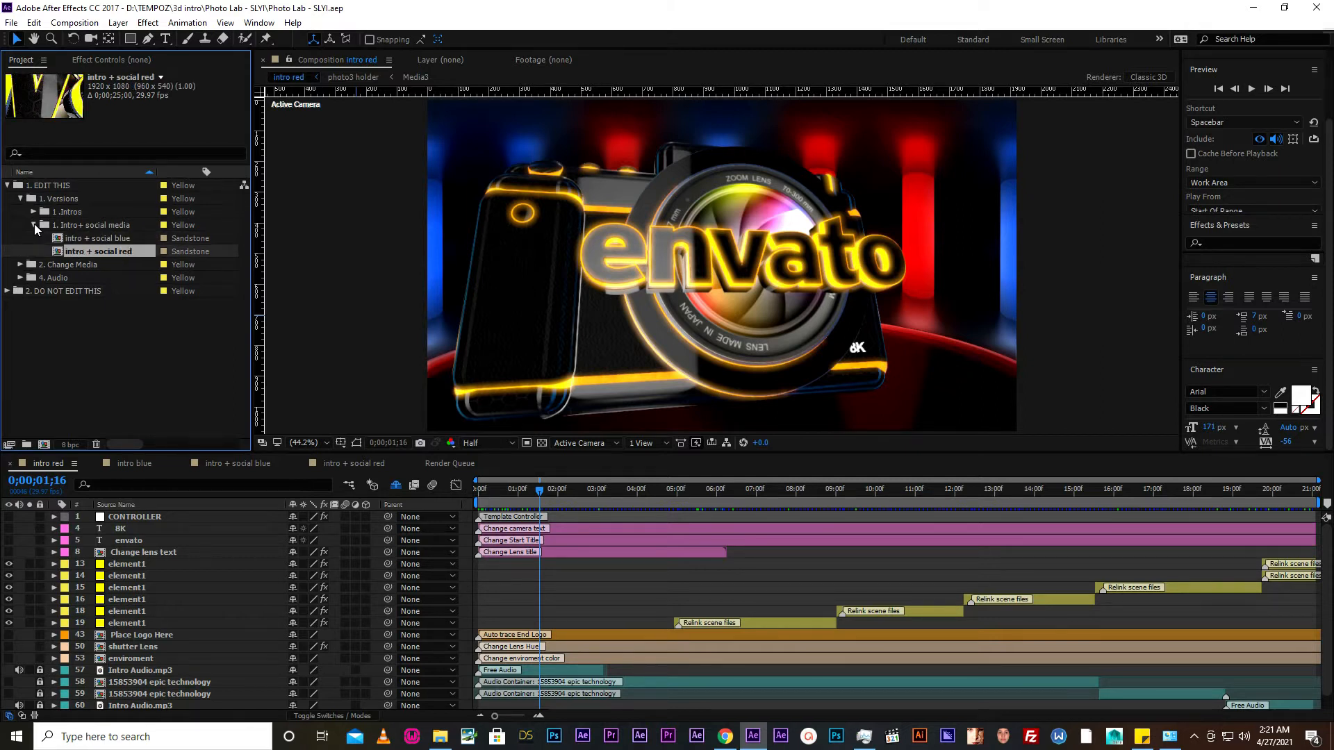
pyautogui.click(73, 237)
pyautogui.click(72, 252)
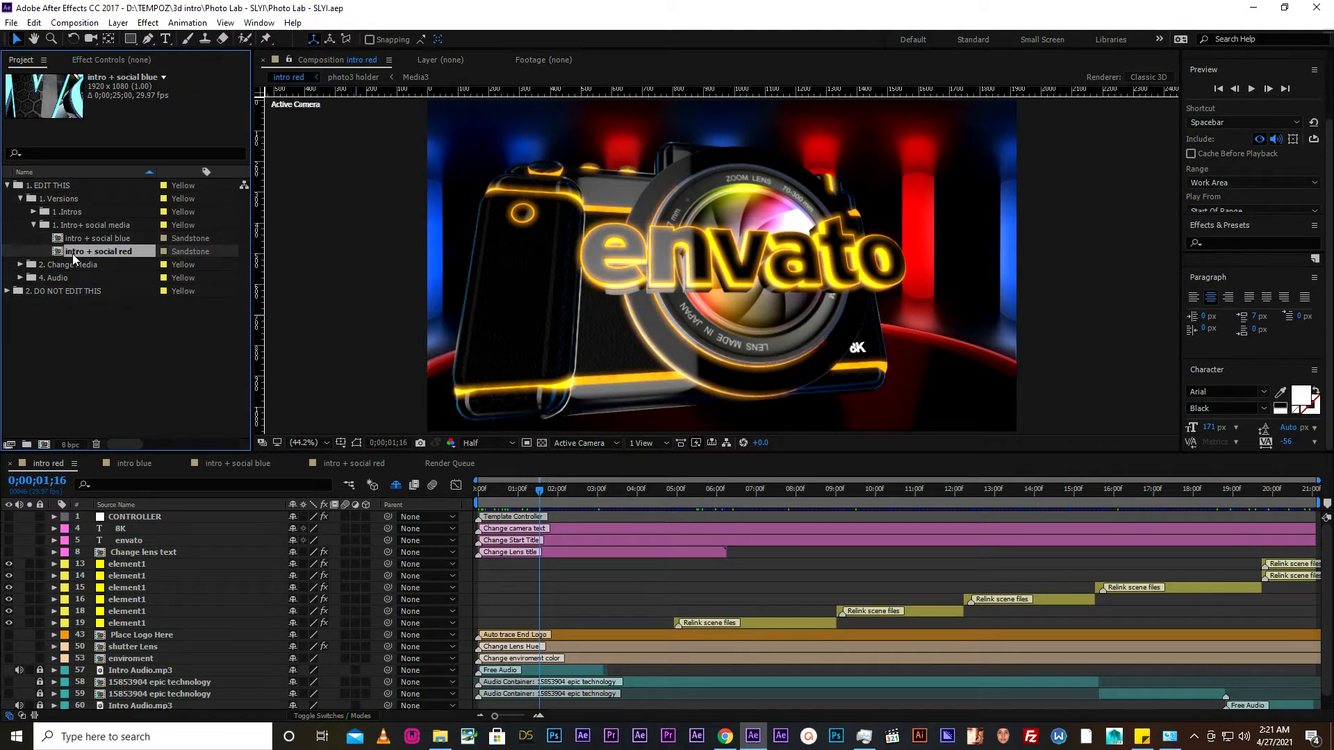
pyautogui.click(34, 225)
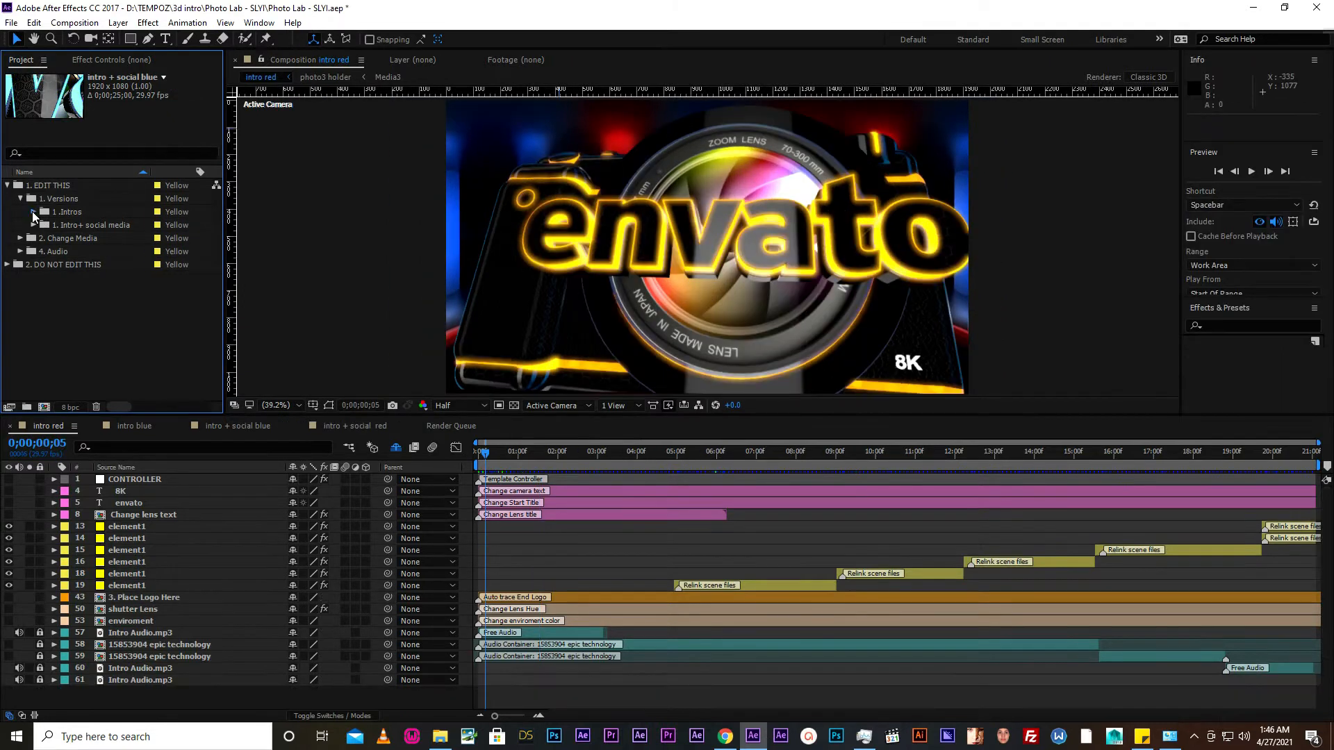
# - Open the intro blue composition from the Intros folder and preview its opening title at 0;00;00;16
pyautogui.click(33, 211)
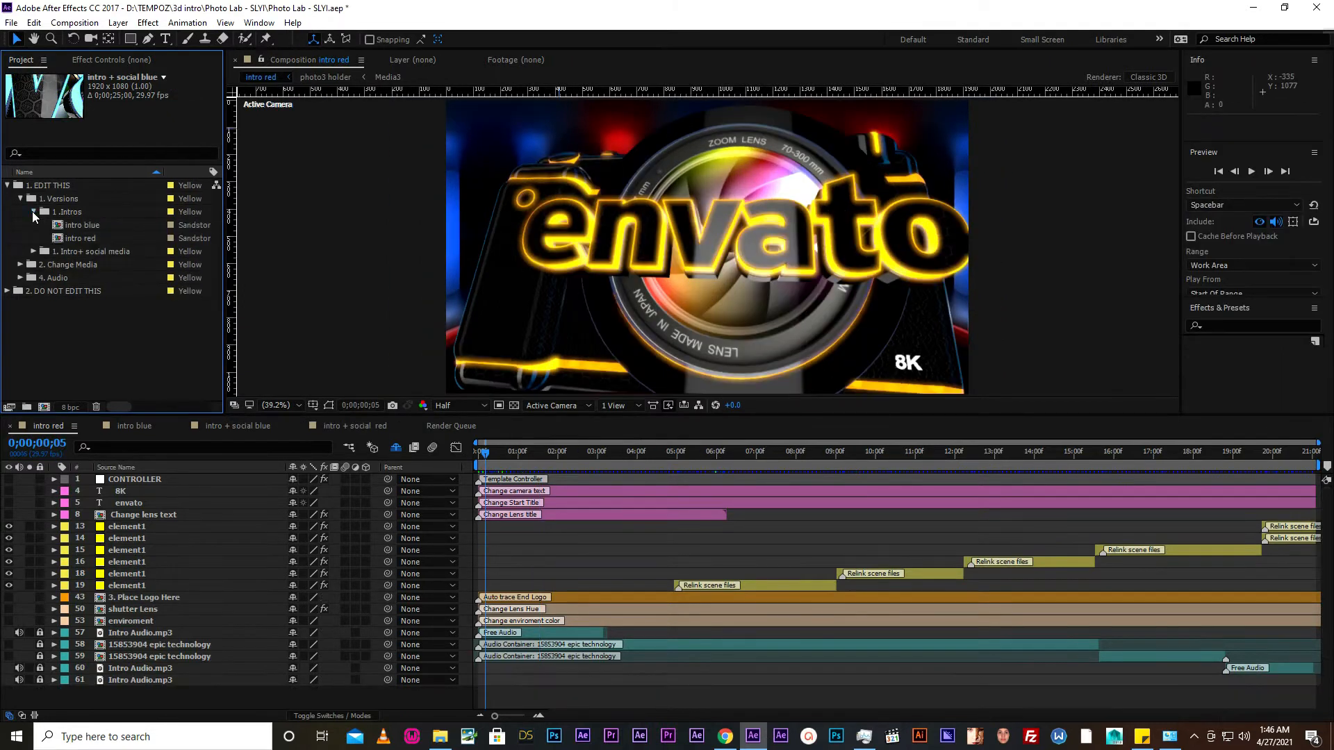
pyautogui.click(74, 227)
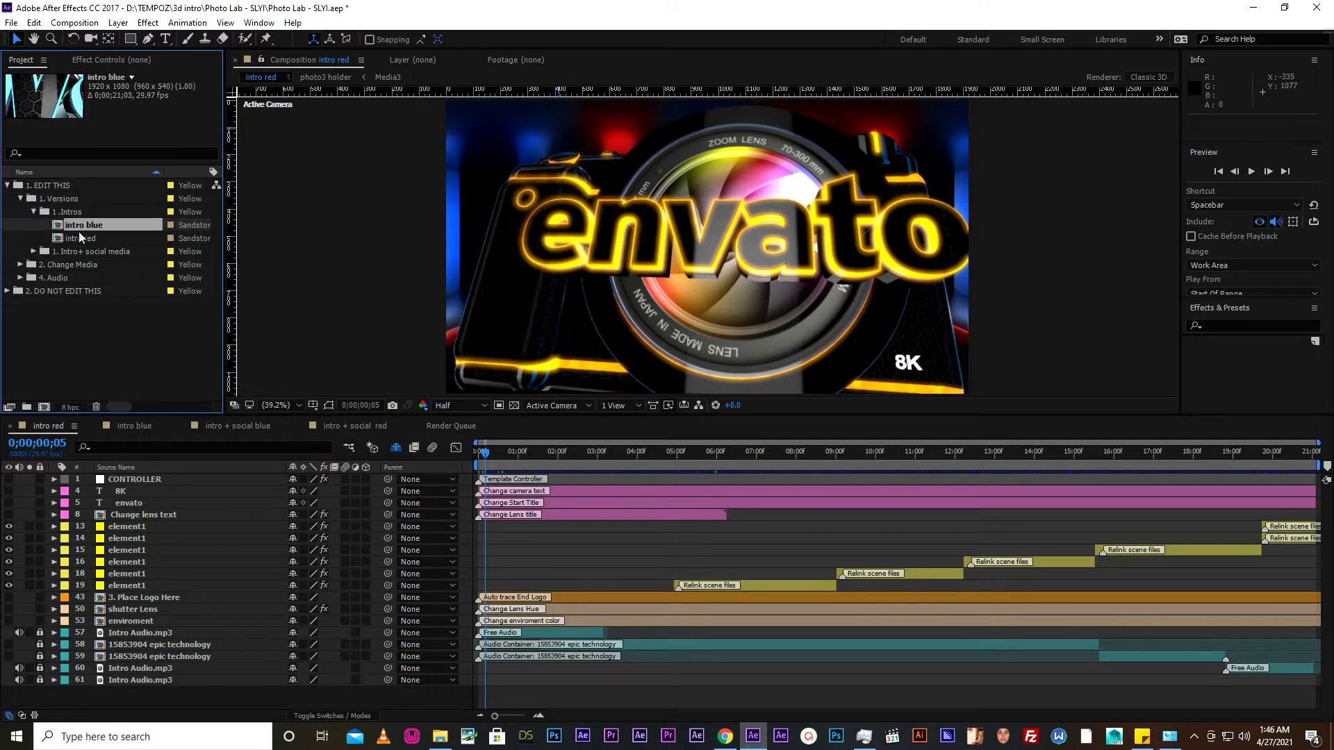
pyautogui.doubleClick(59, 226)
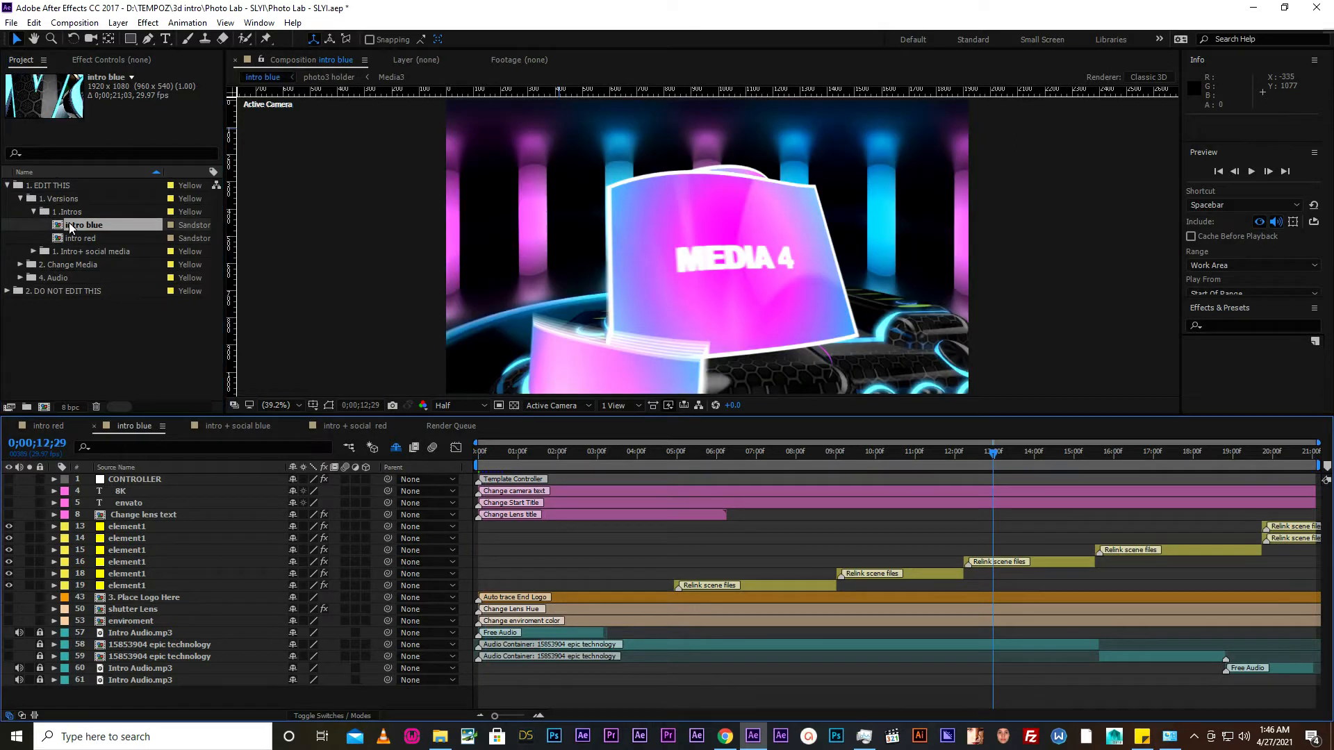
pyautogui.click(510, 453)
pyautogui.click(497, 453)
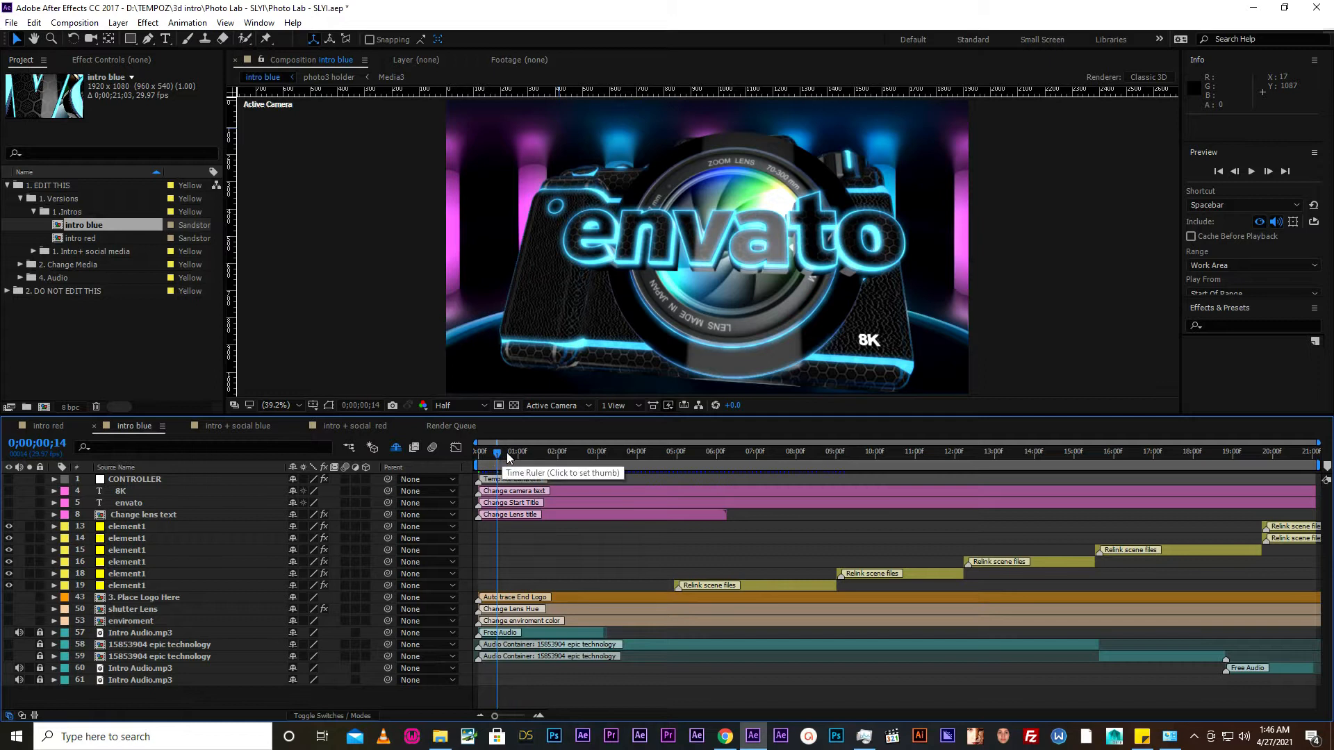
pyautogui.moveTo(508, 456); pyautogui.dragTo(498, 453)
# - Open the intro red composition and preview its opening title at 0;00;00;22 and the media section at 0;00;07;24
pyautogui.click(73, 239)
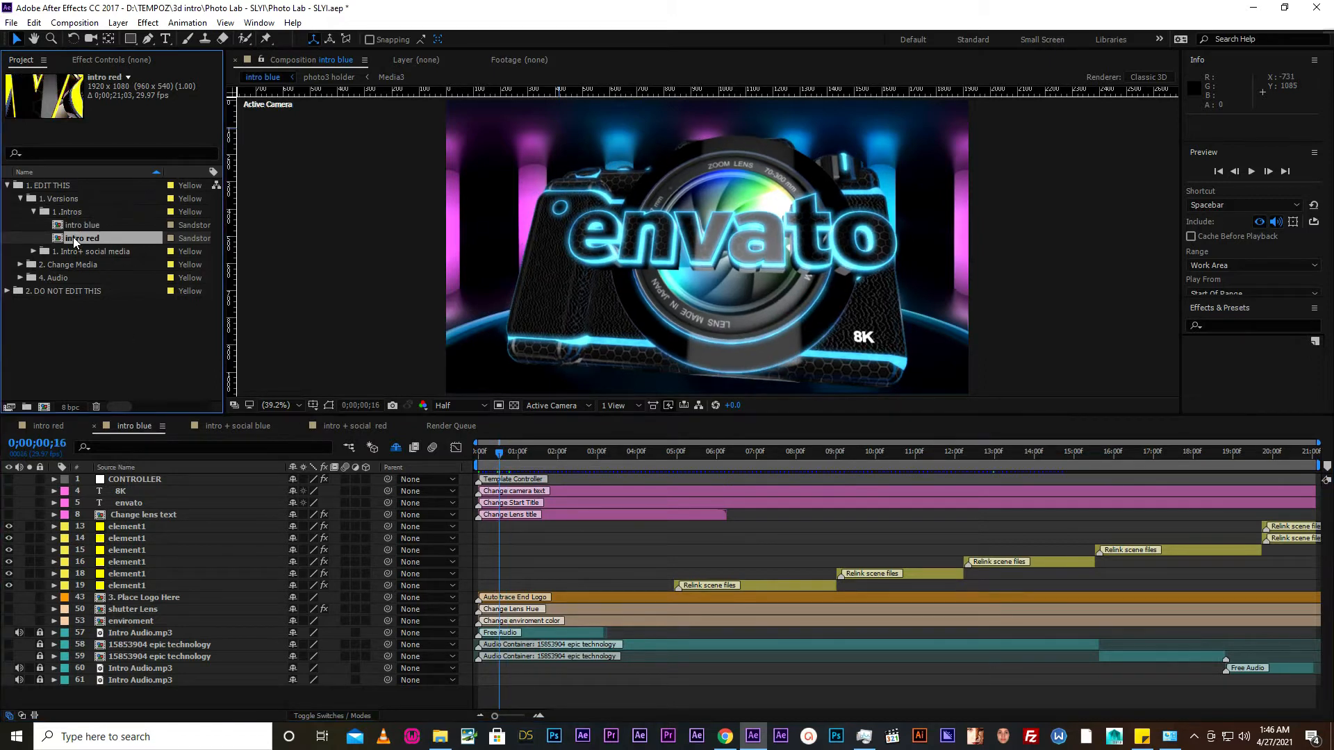
pyautogui.doubleClick(73, 238)
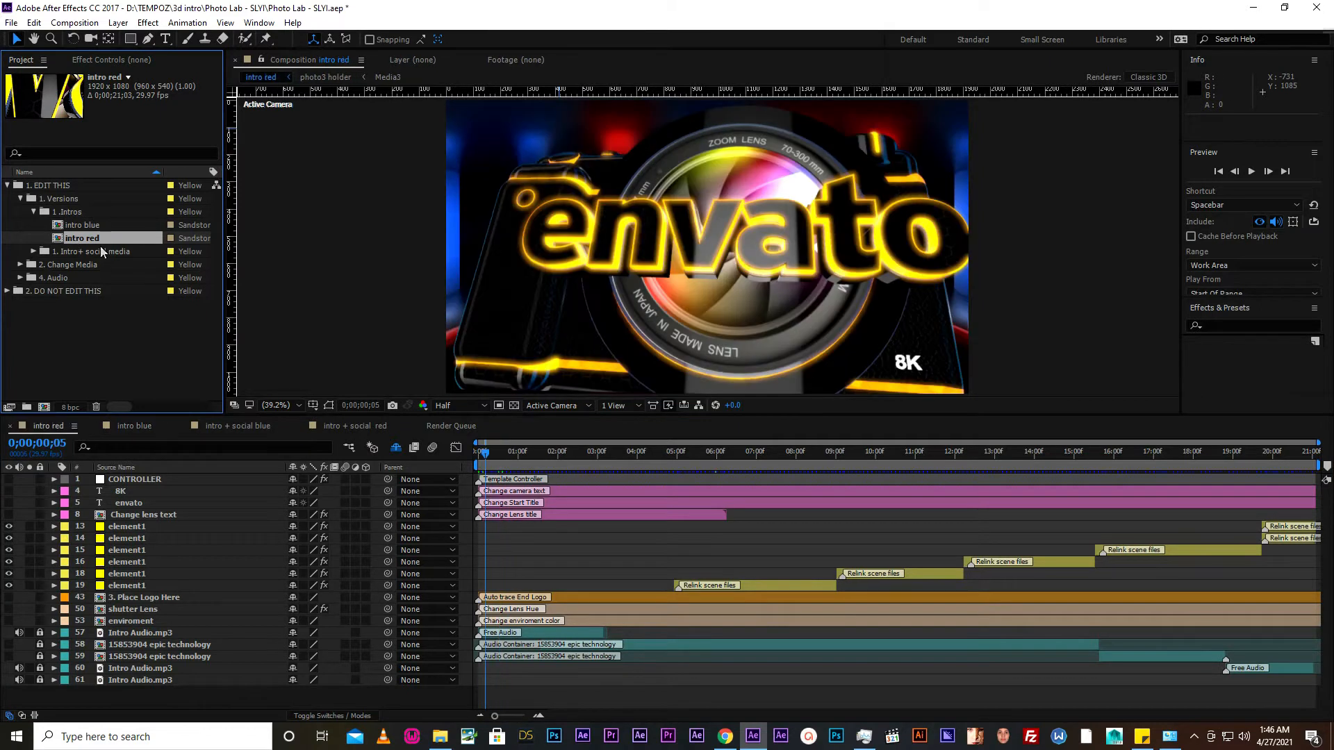
pyautogui.moveTo(487, 452); pyautogui.dragTo(495, 452)
pyautogui.click(507, 457)
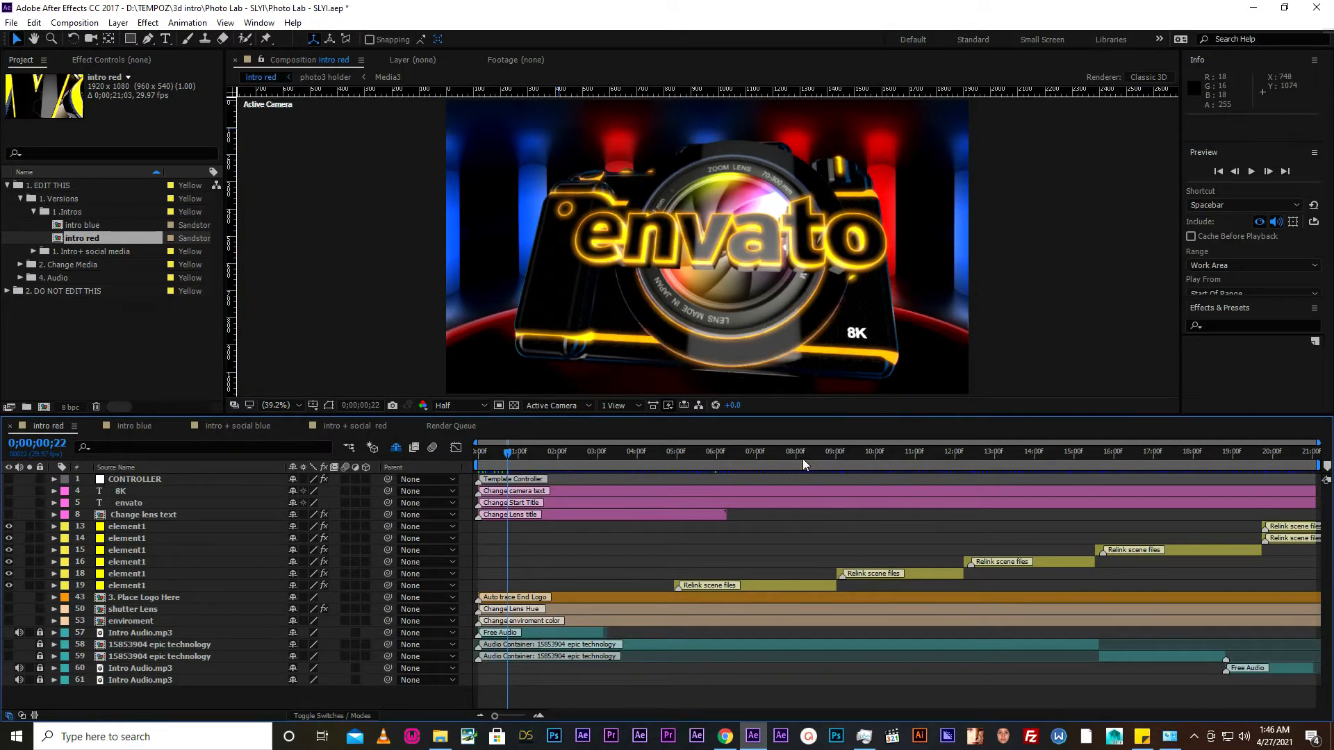
pyautogui.click(787, 450)
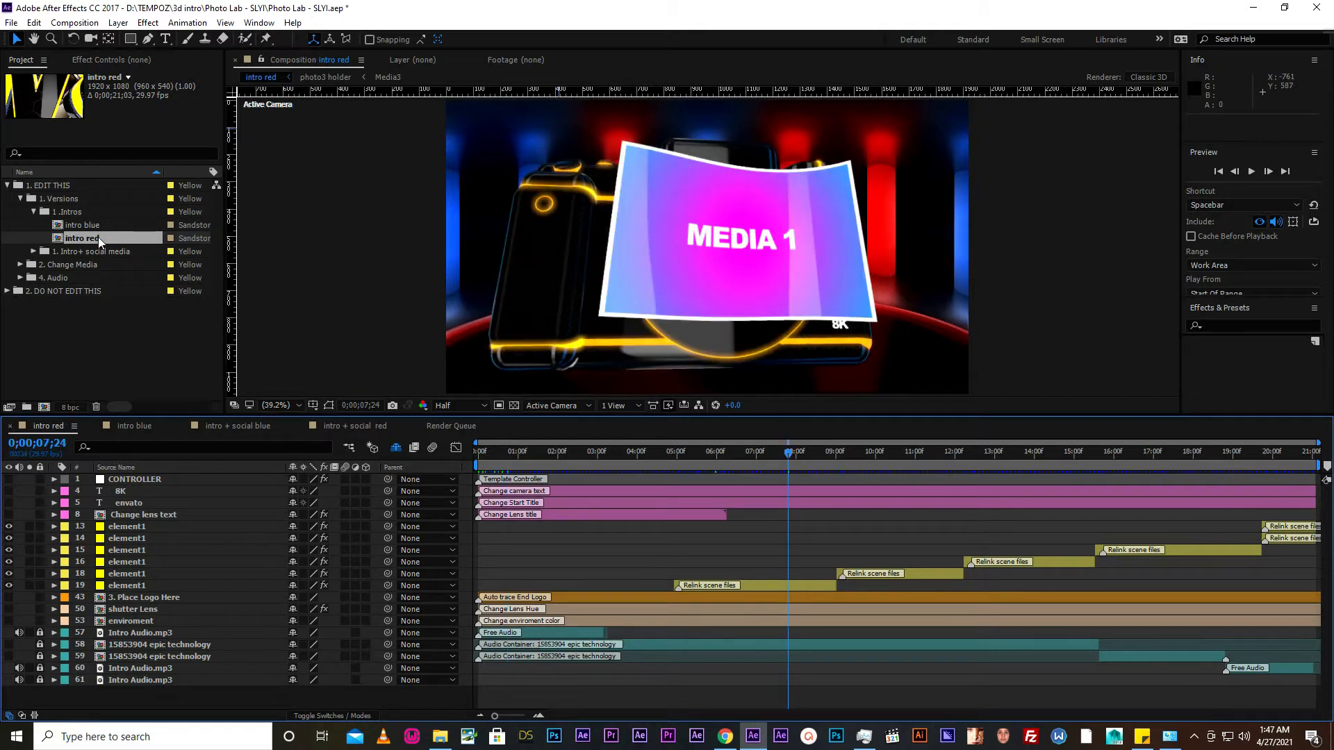
# - Check the ending of the intro red composition and park the playhead on the logo reveal at 0;00;18;28
pyautogui.click(1309, 453)
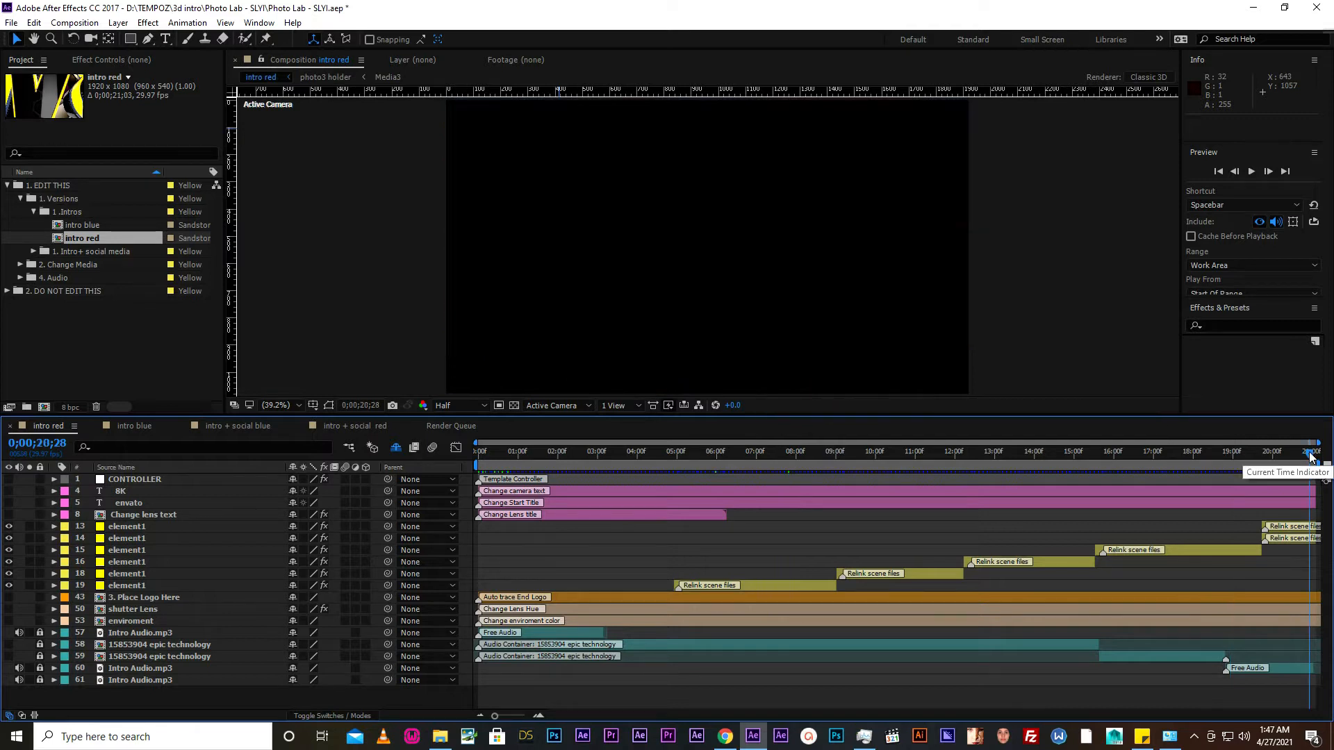
pyautogui.click(1288, 453)
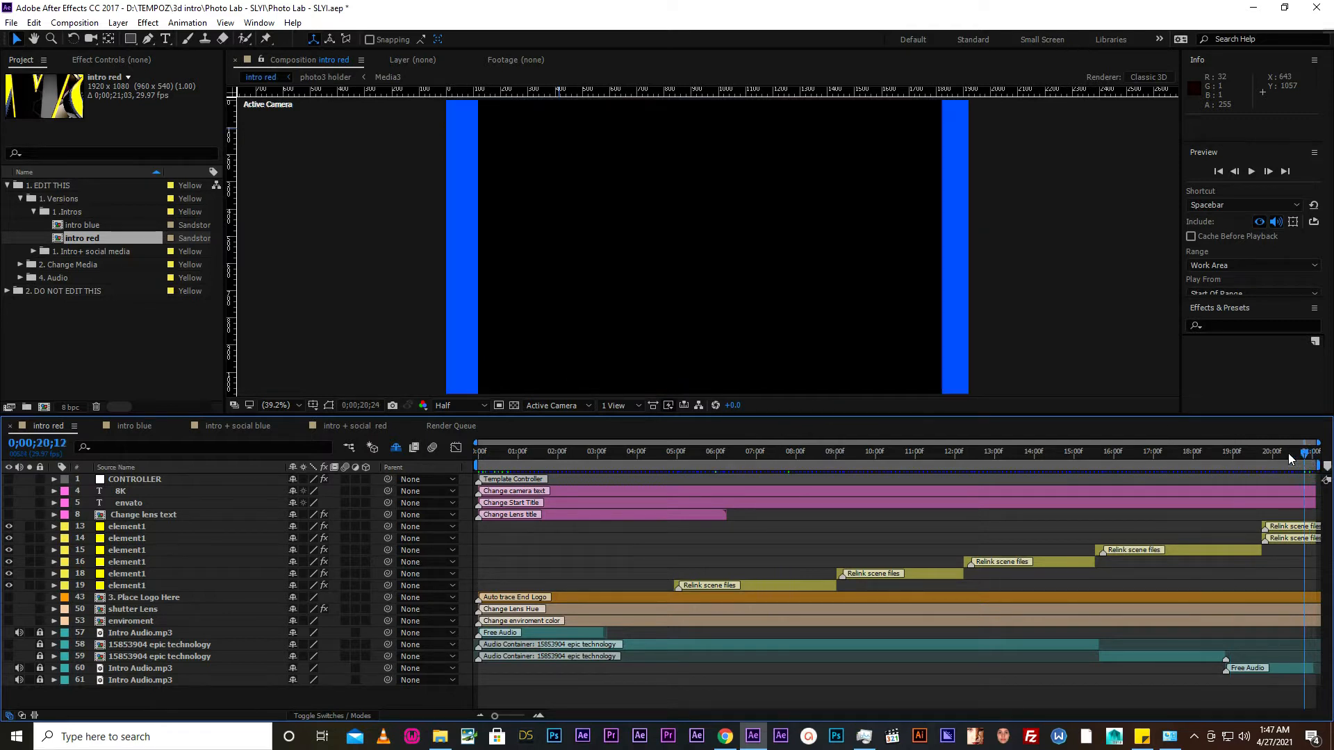
pyautogui.click(1250, 453)
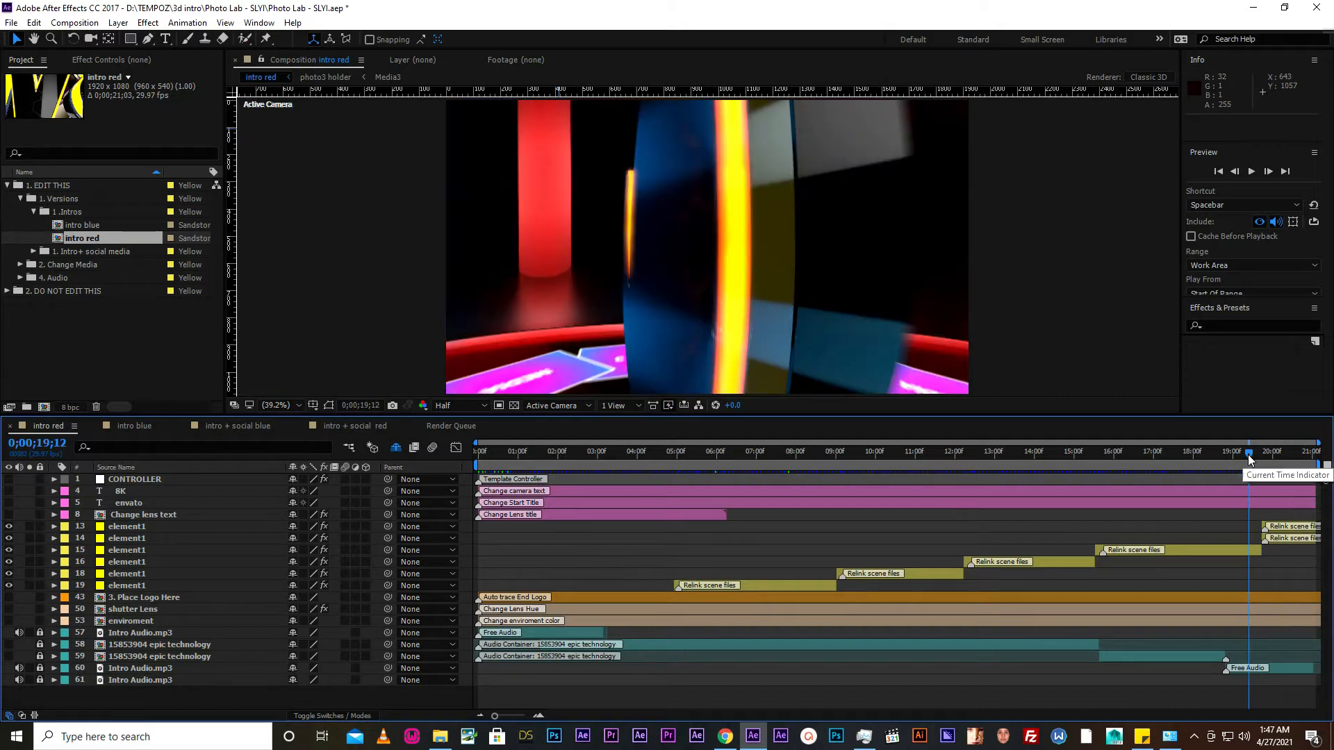
pyautogui.press('pagedown')
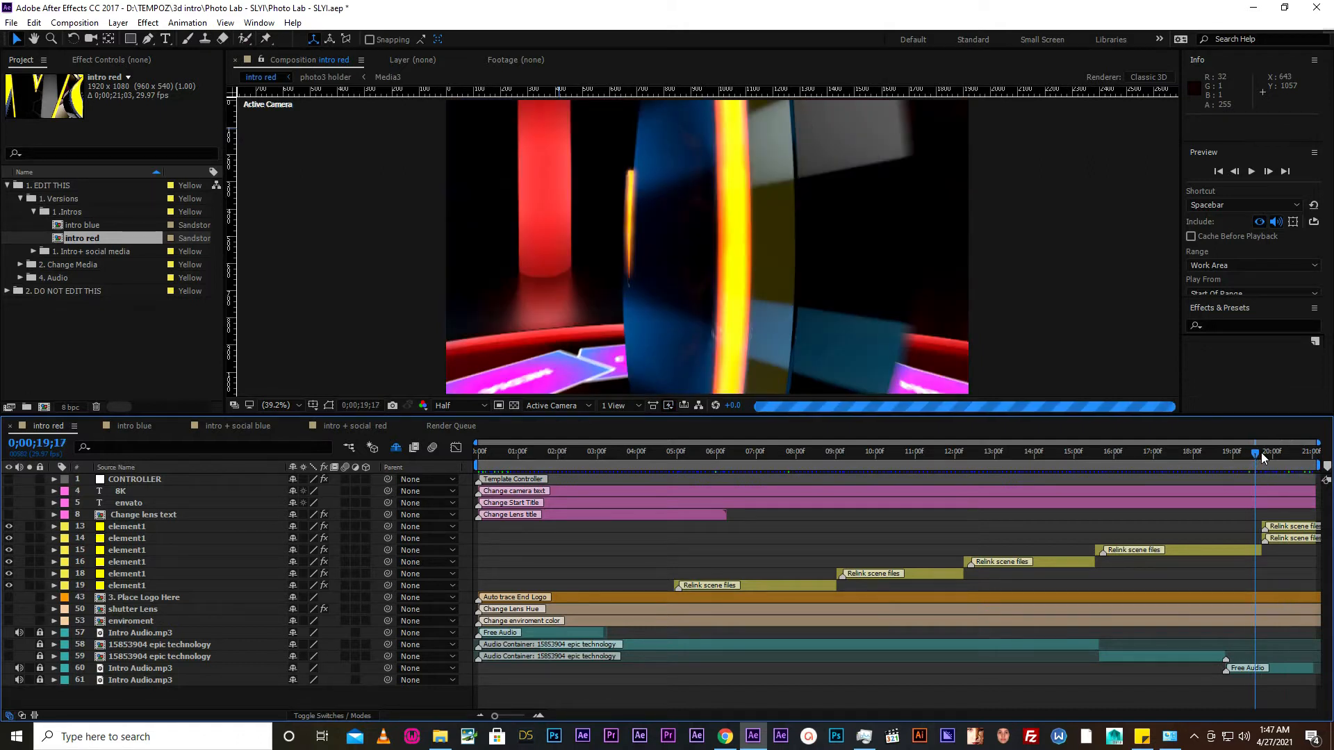
pyautogui.click(1231, 453)
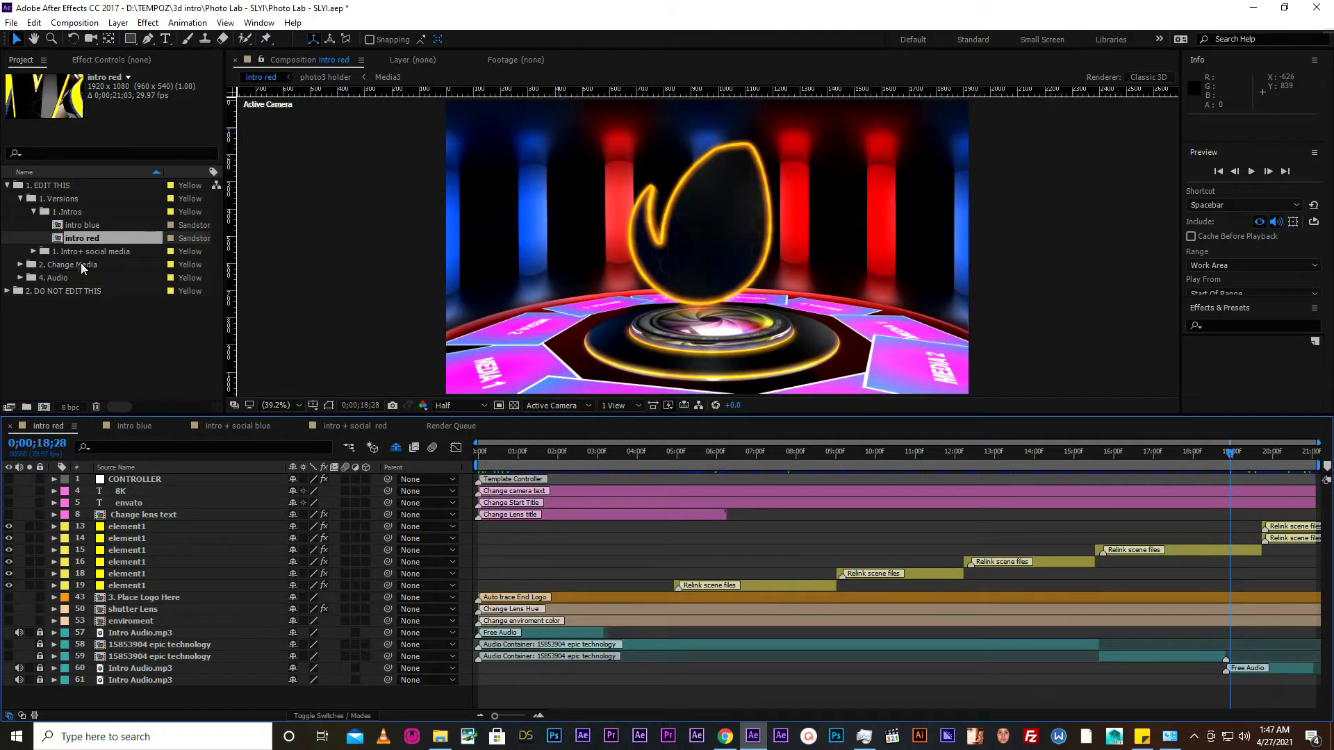
# - Open the intro + social red composition from the Intro+ social media folder and preview its subscribe section around 0;00;21;27
pyautogui.click(33, 212)
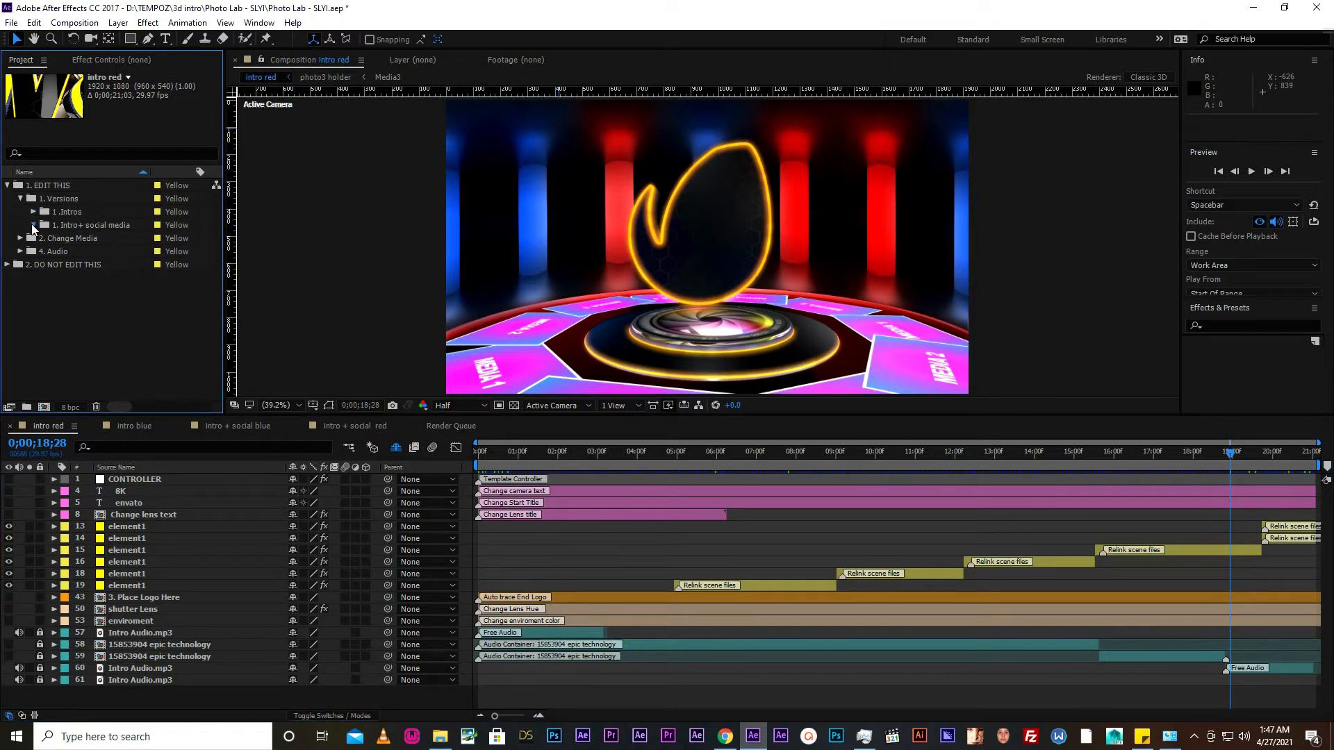
pyautogui.click(34, 225)
pyautogui.click(80, 239)
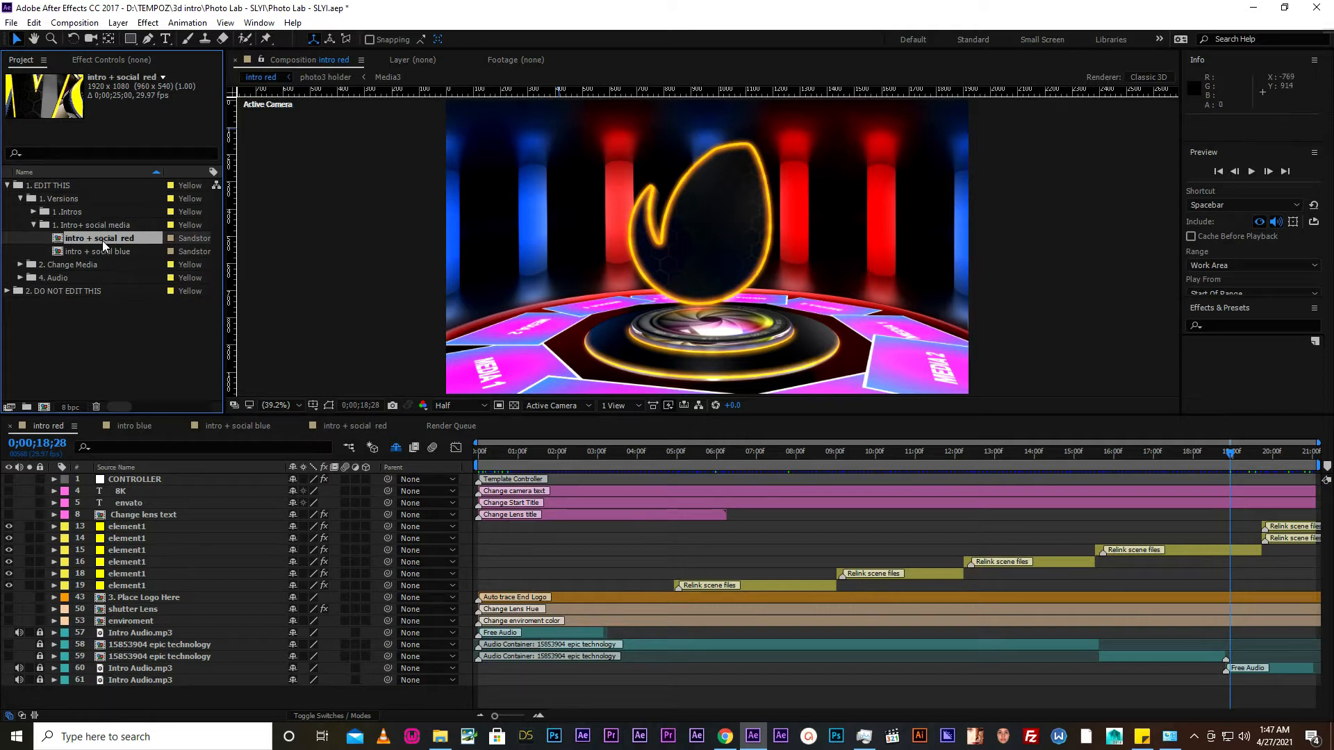
pyautogui.doubleClick(102, 240)
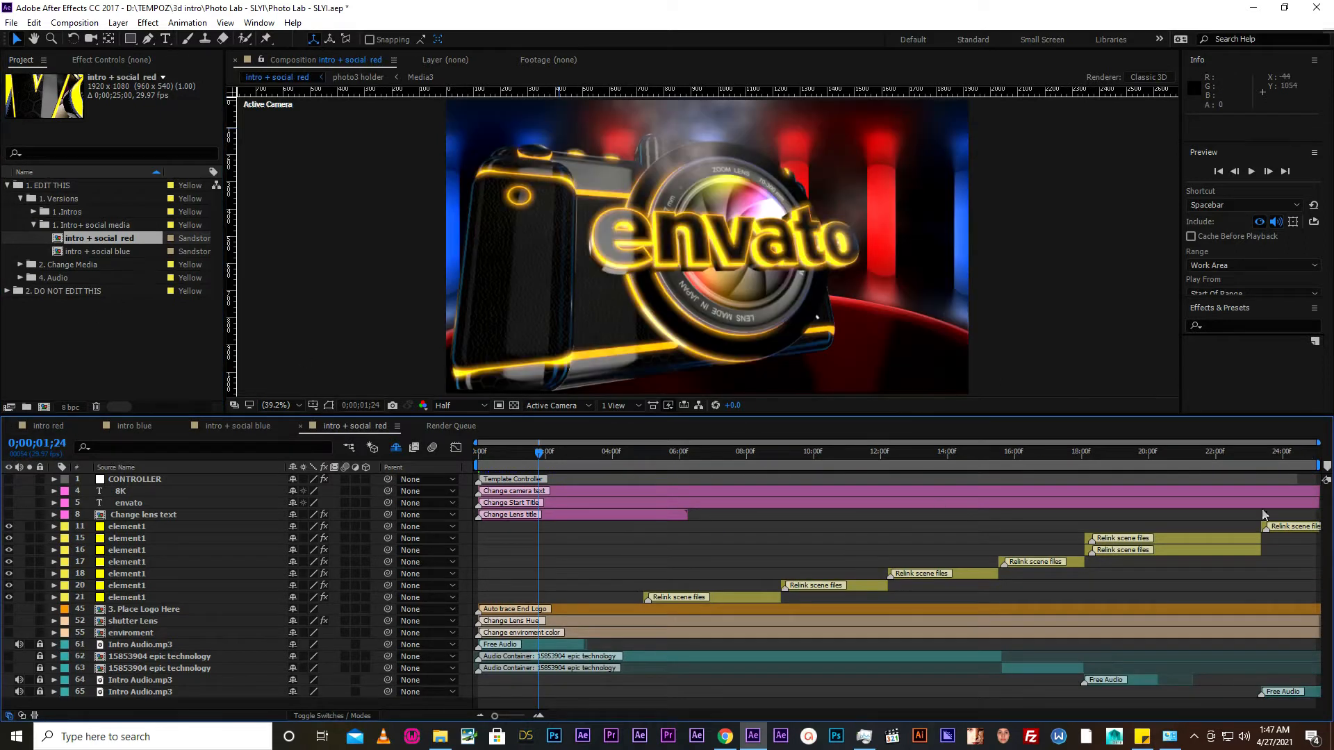
pyautogui.click(1217, 459)
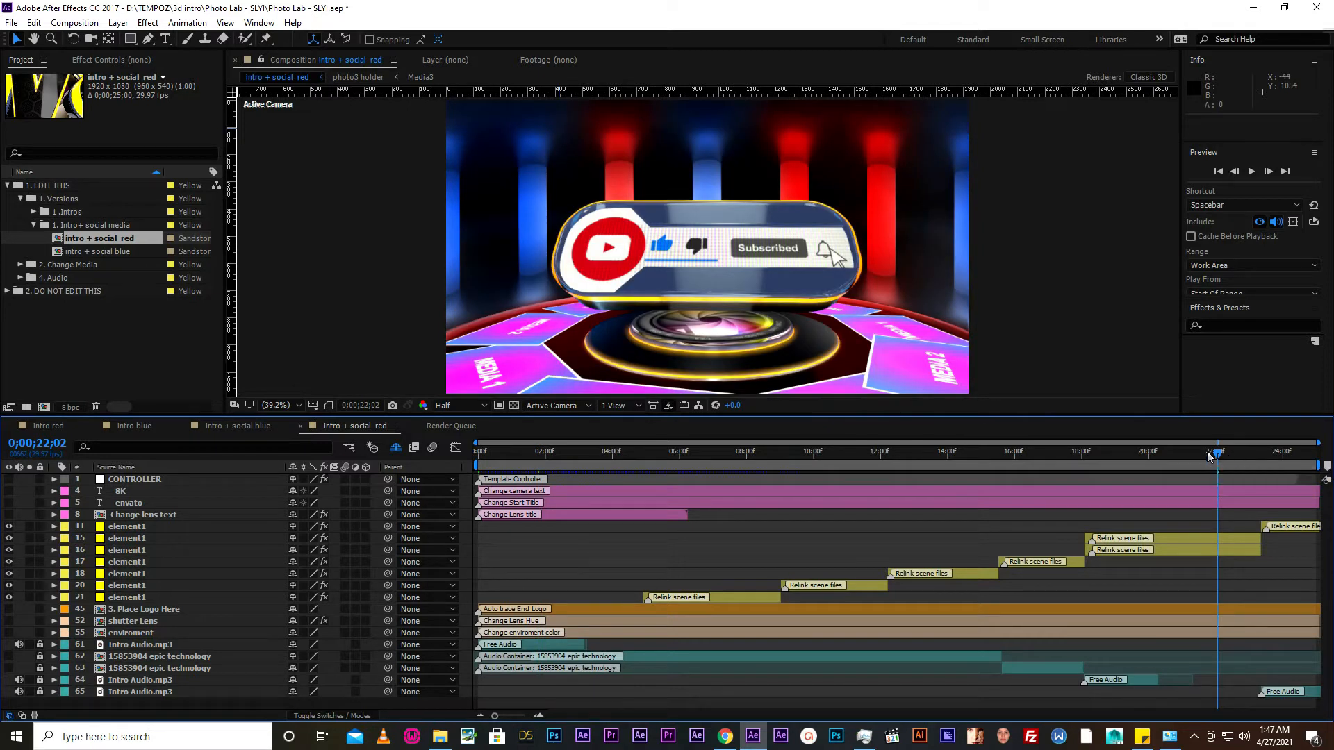
pyautogui.click(1228, 452)
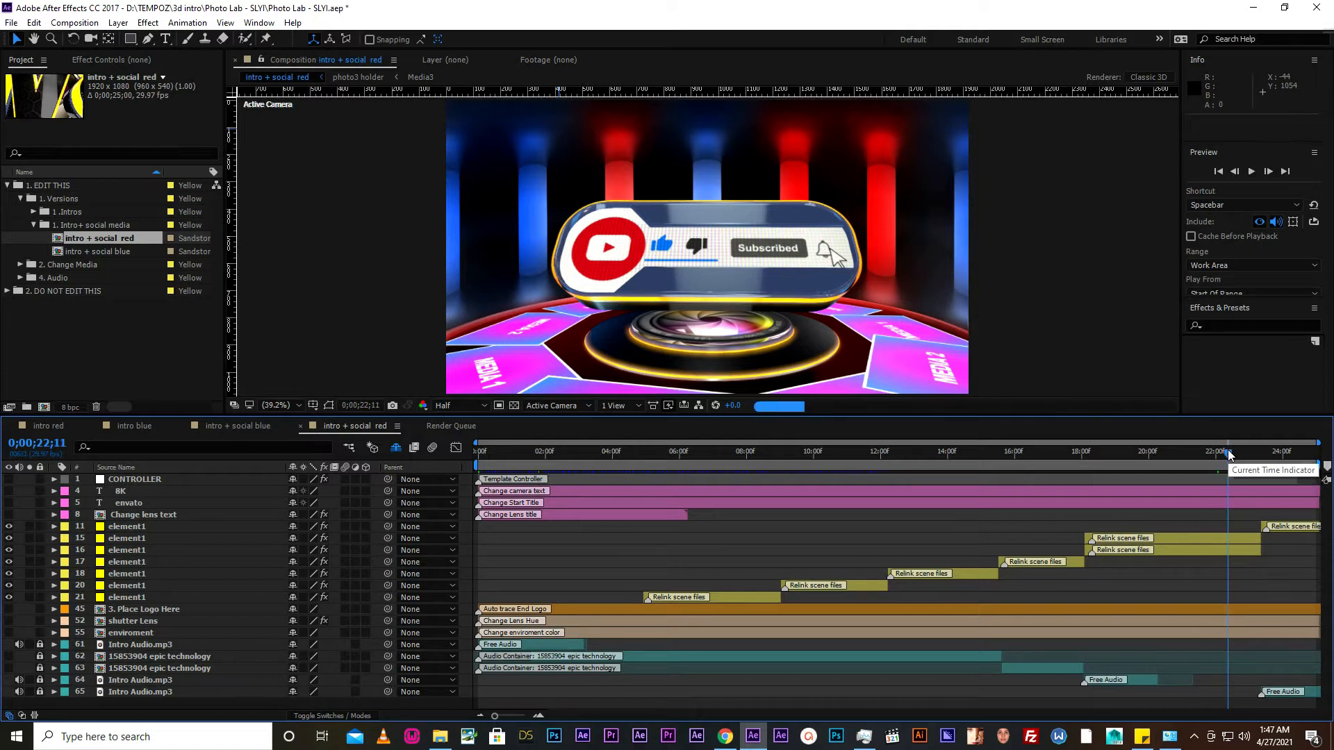
pyautogui.click(1236, 452)
pyautogui.click(1212, 451)
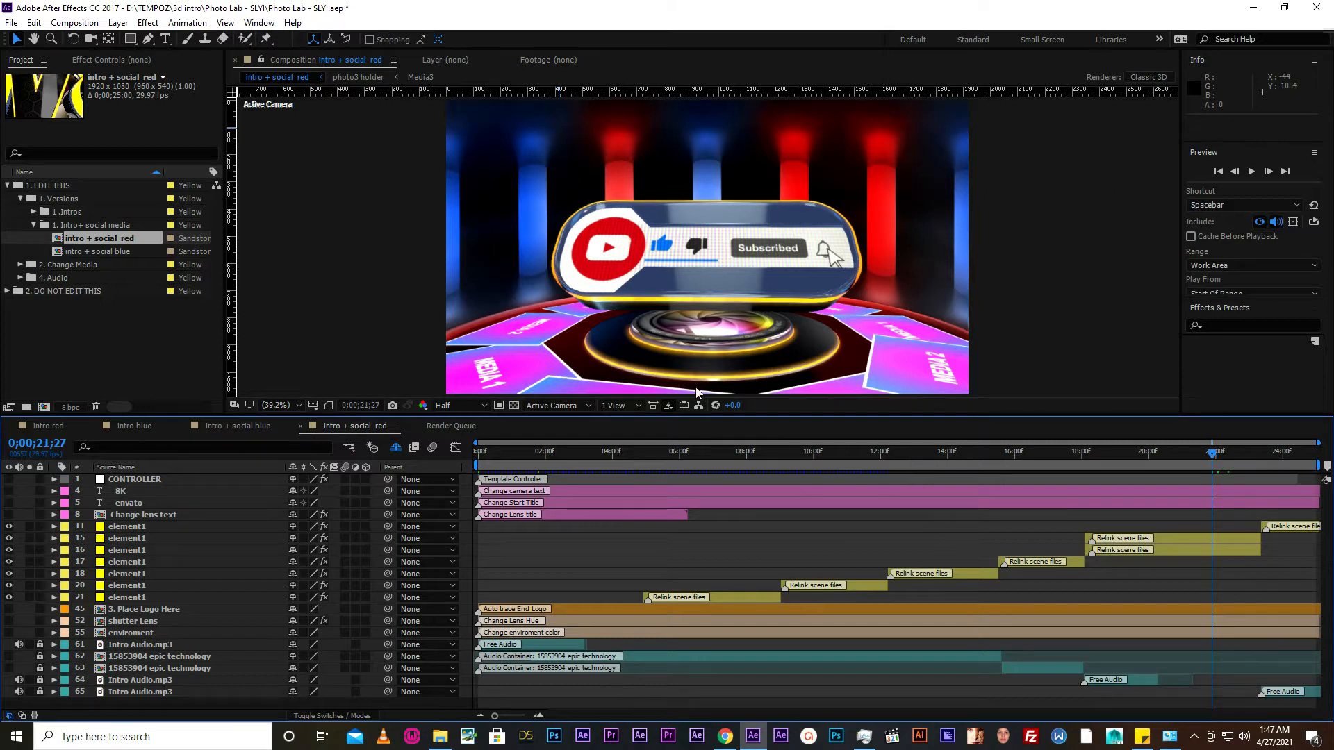
# - Compare the two intro + social compositions, then collapse the Intro+ social media and 1. Versions folders
pyautogui.click(113, 251)
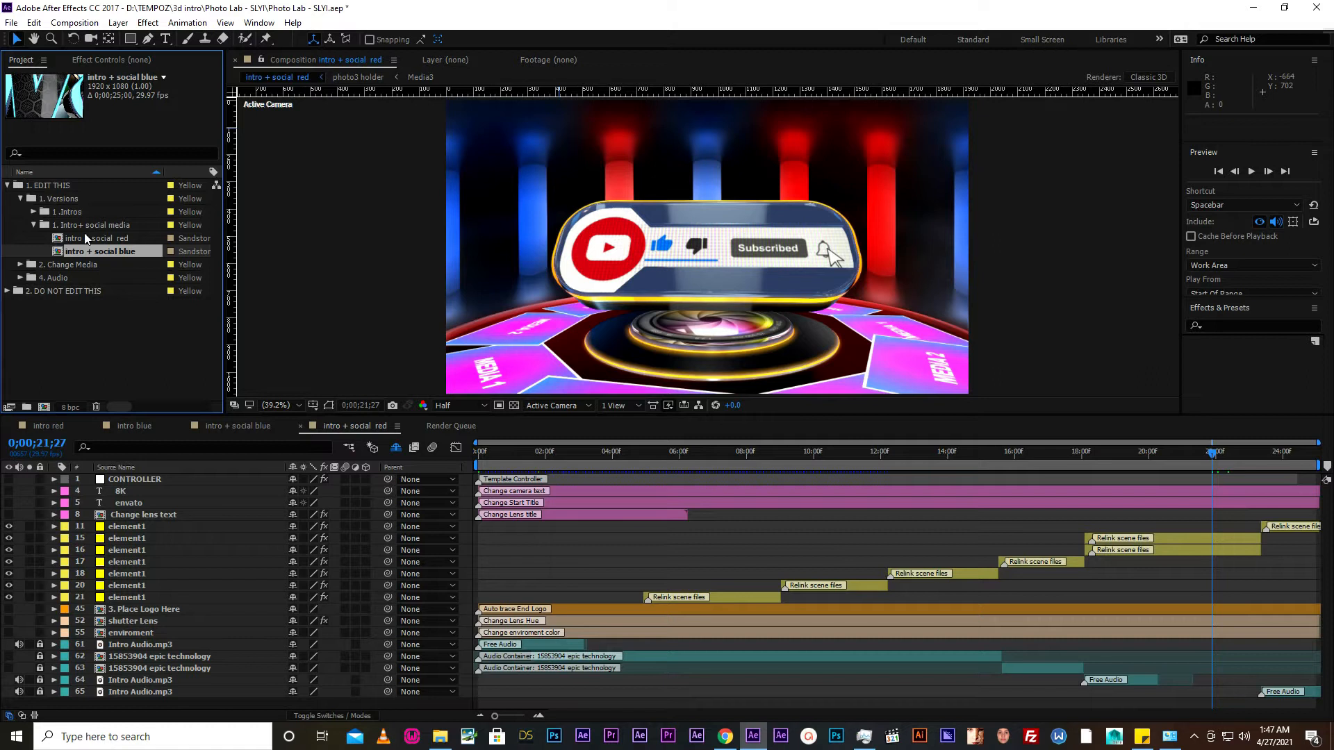
pyautogui.click(86, 238)
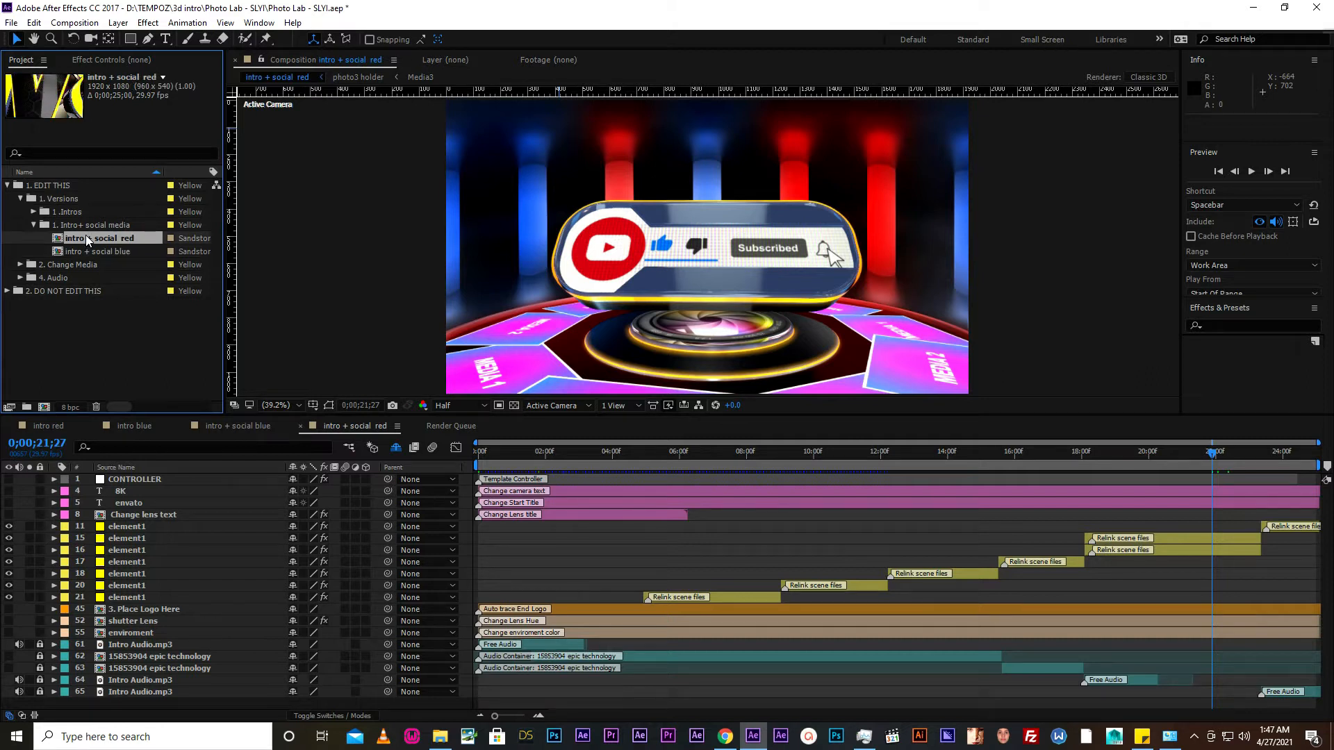
pyautogui.click(33, 225)
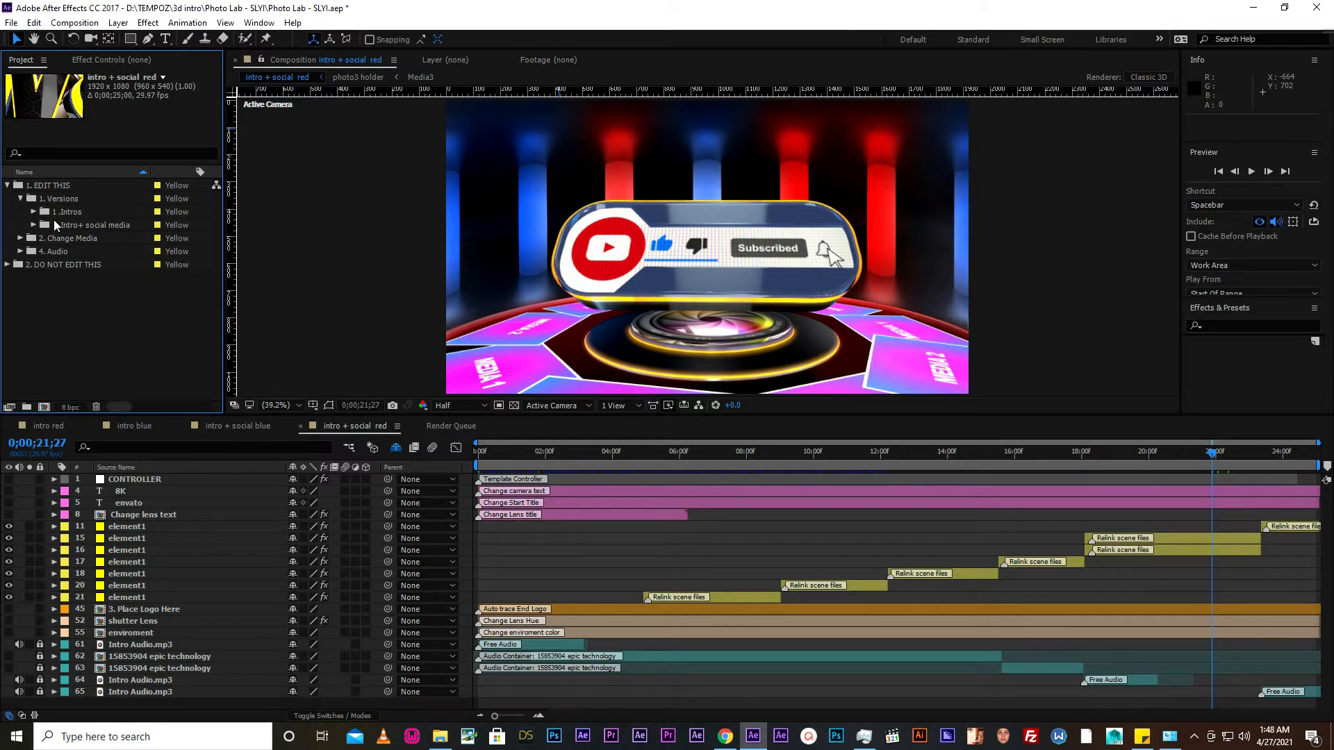
pyautogui.click(21, 199)
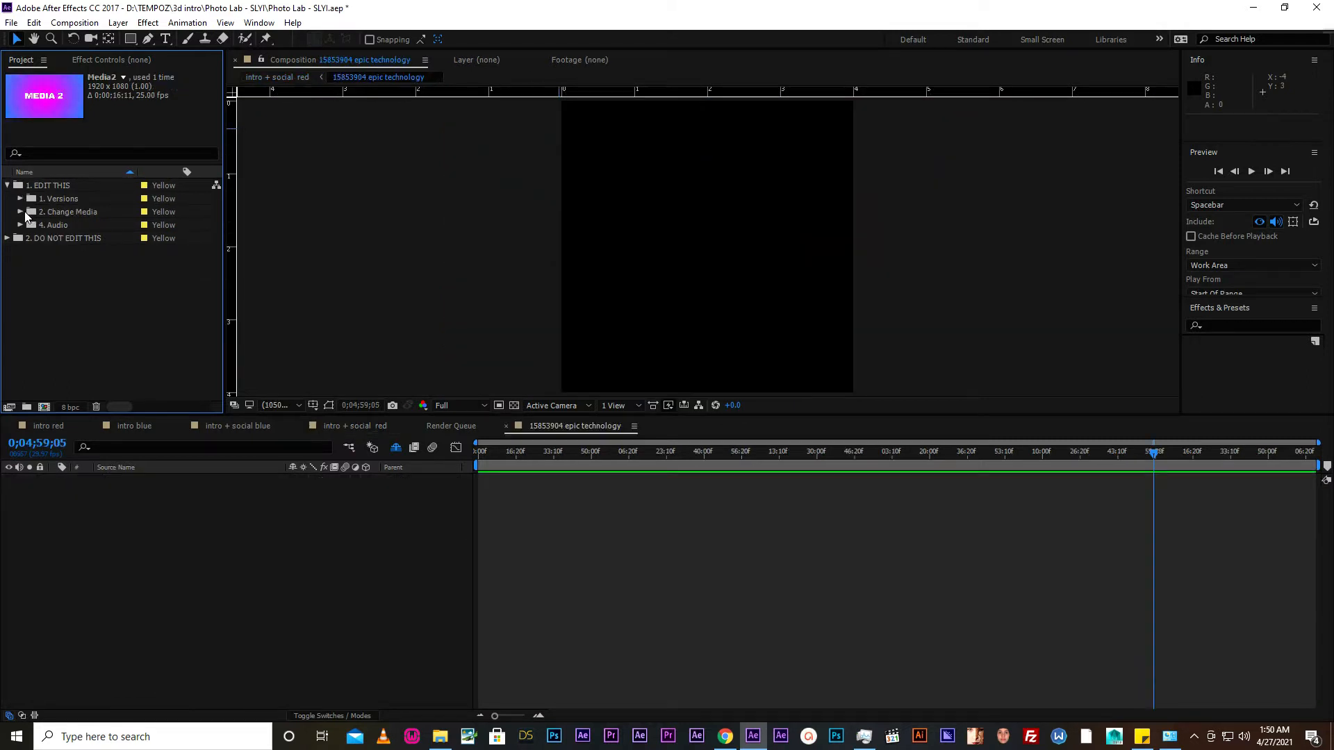
# - Expand the 2. Change Media folder and look through the Media1 to Media4 compositions
pyautogui.click(21, 211)
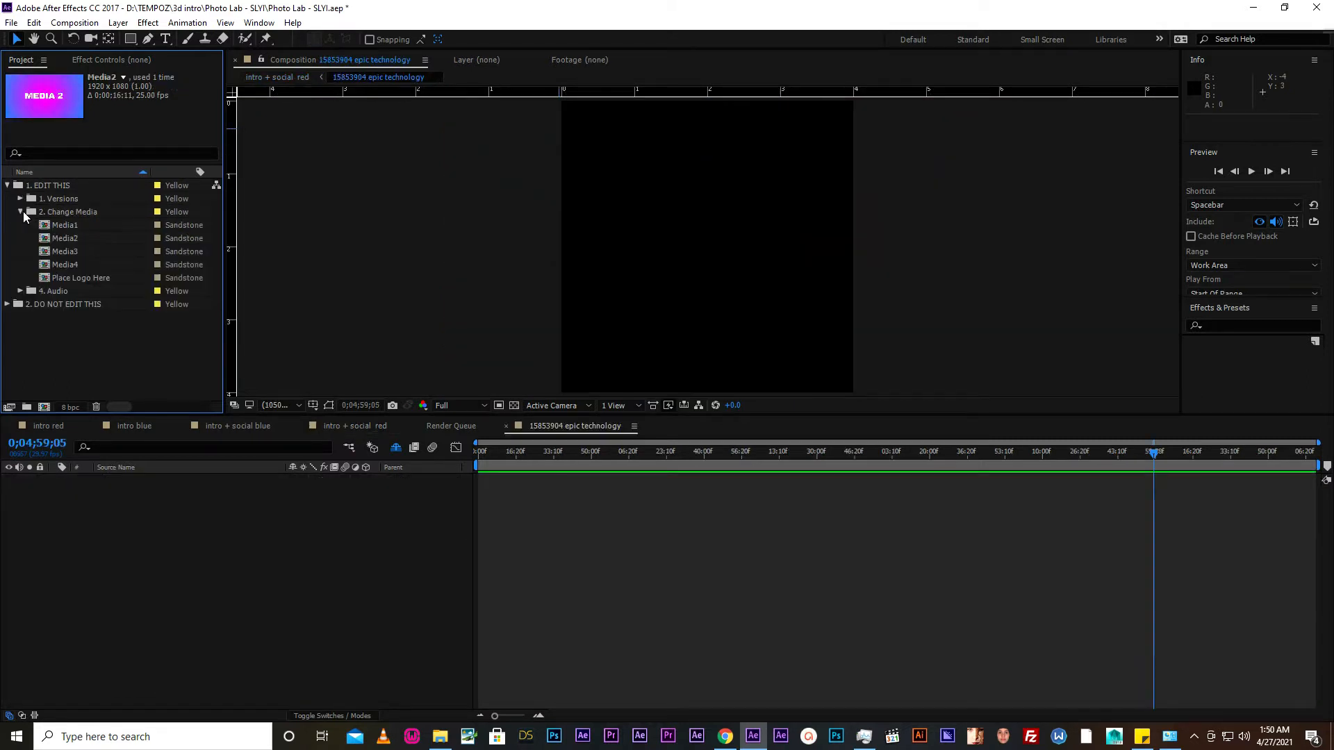
pyautogui.click(64, 240)
pyautogui.click(65, 252)
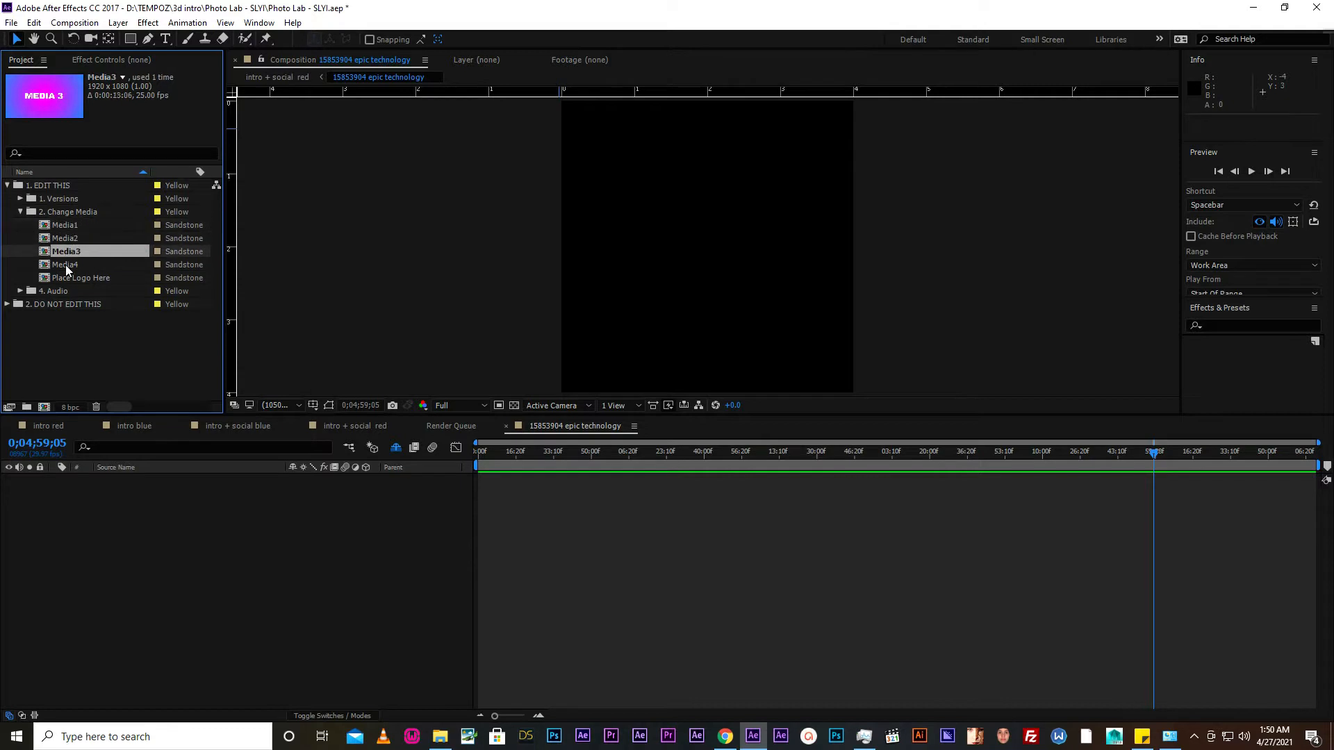
pyautogui.click(65, 264)
pyautogui.click(54, 230)
pyautogui.click(56, 240)
pyautogui.click(60, 253)
pyautogui.click(62, 267)
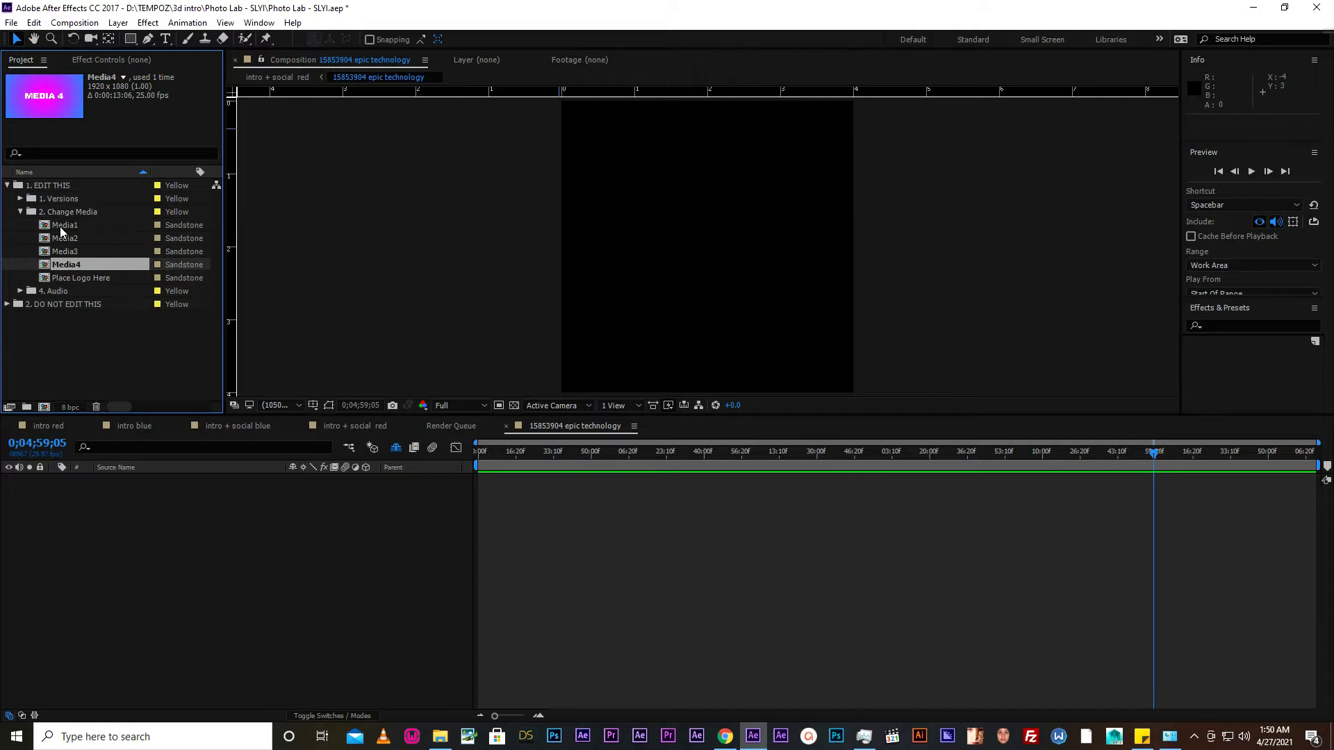
# - Go through the Media1 to Media4 placeholder thumbnails and the Place Logo Here item in the 2. Change Media folder
pyautogui.click(61, 226)
pyautogui.click(66, 239)
pyautogui.click(66, 252)
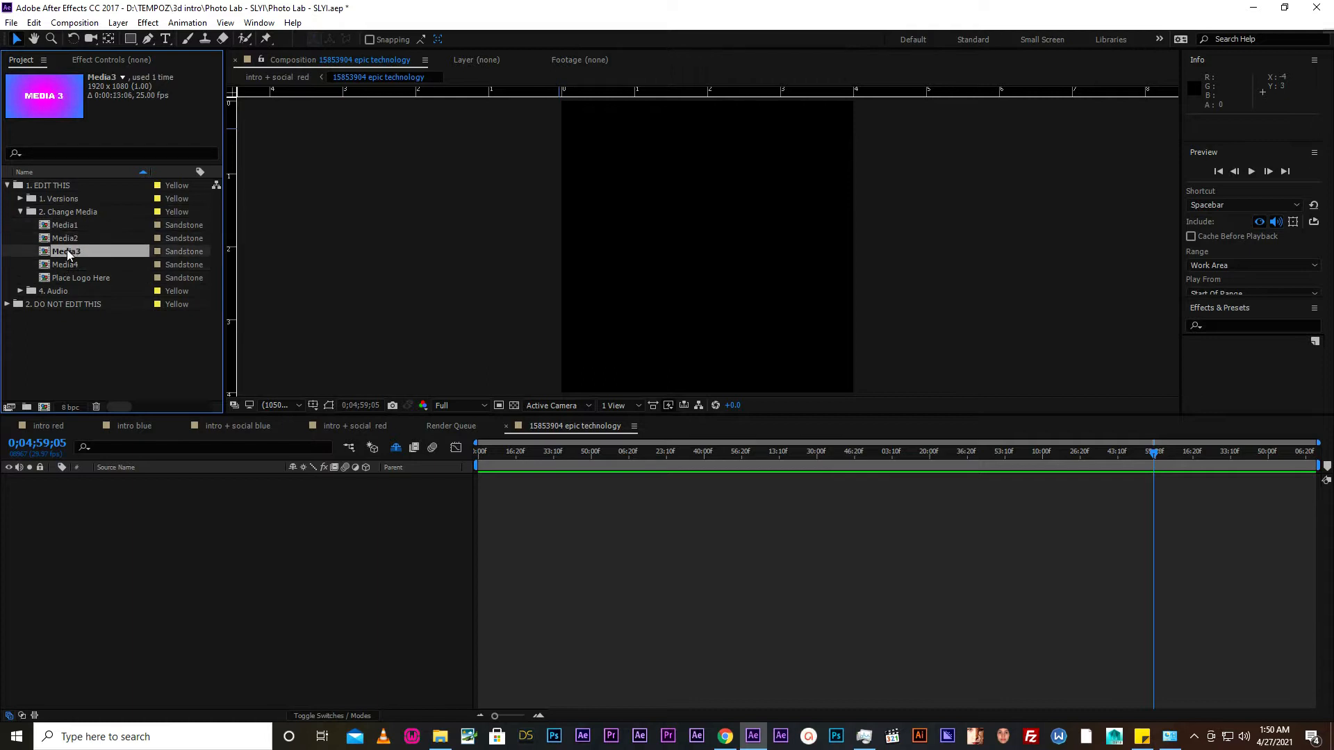
pyautogui.click(67, 265)
pyautogui.click(68, 281)
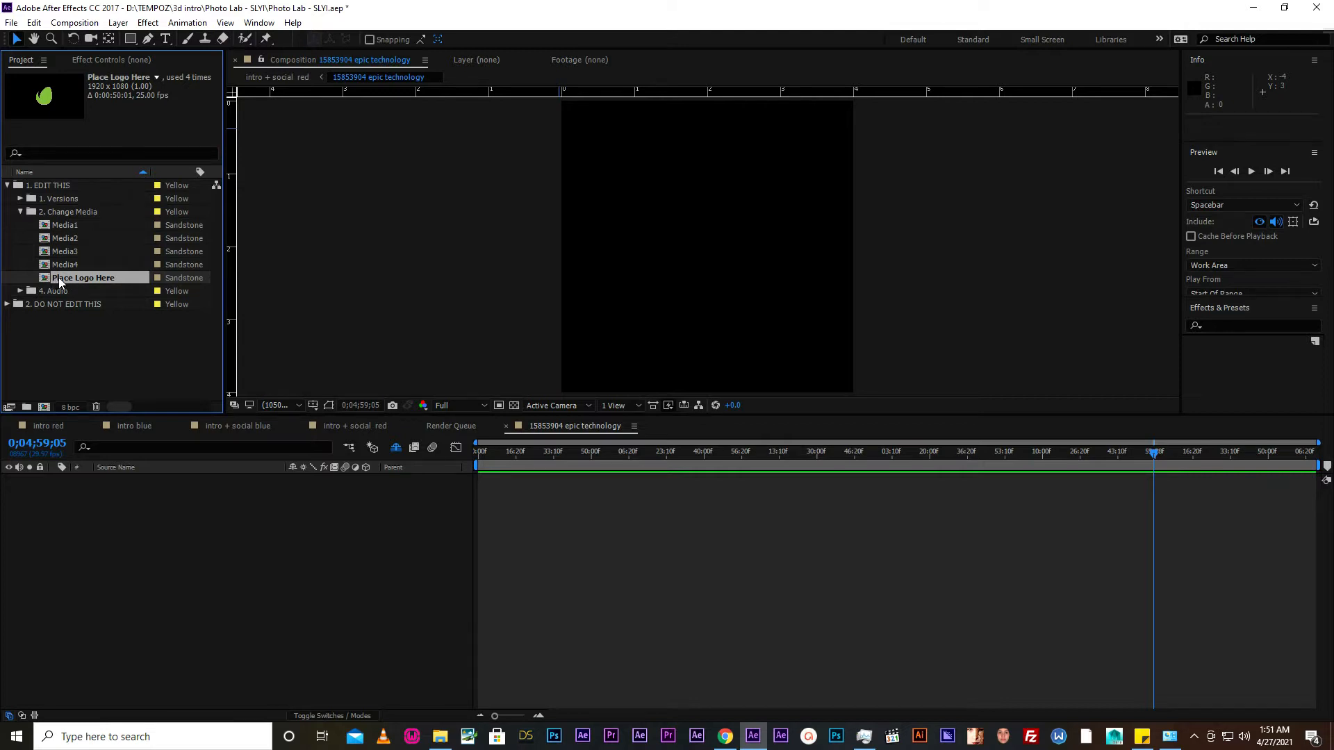
# - Open the Place Logo Here composition and compare its logo with the intro red reveal at 0;00;18;18
pyautogui.doubleClick(55, 279)
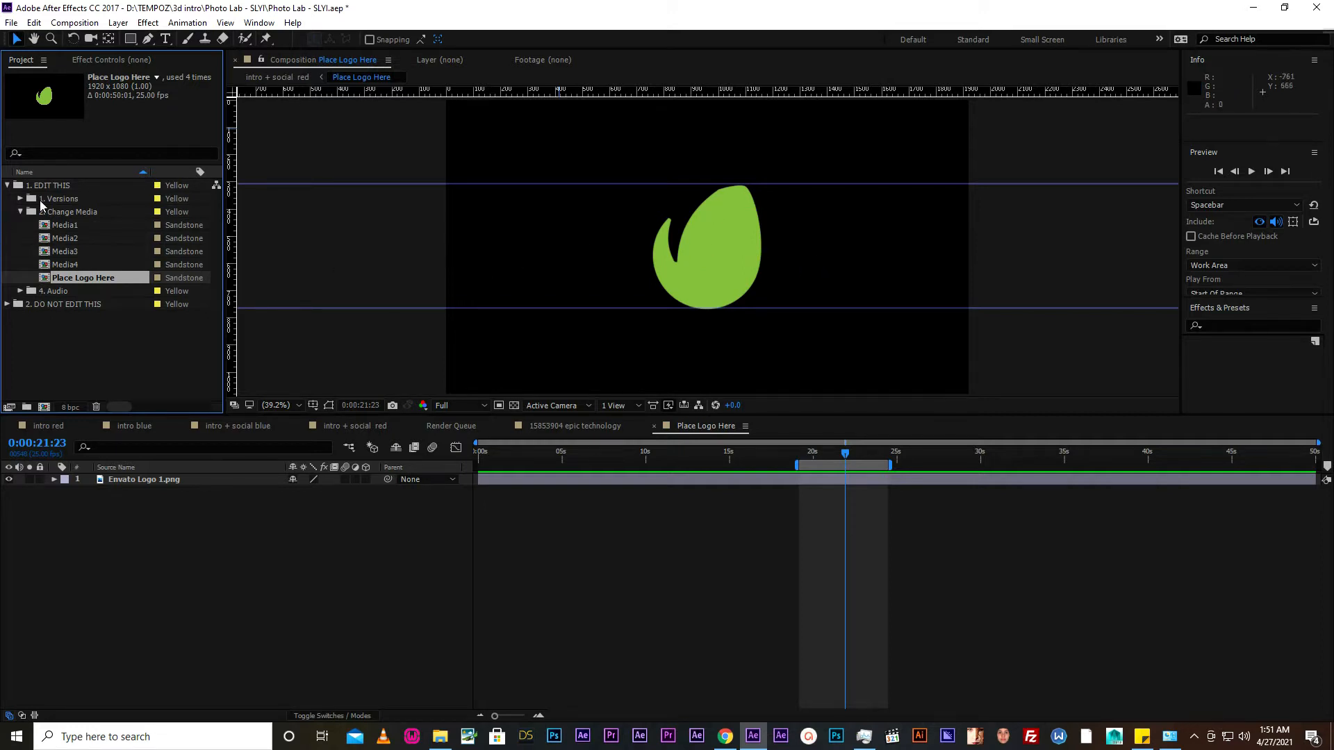
pyautogui.click(49, 426)
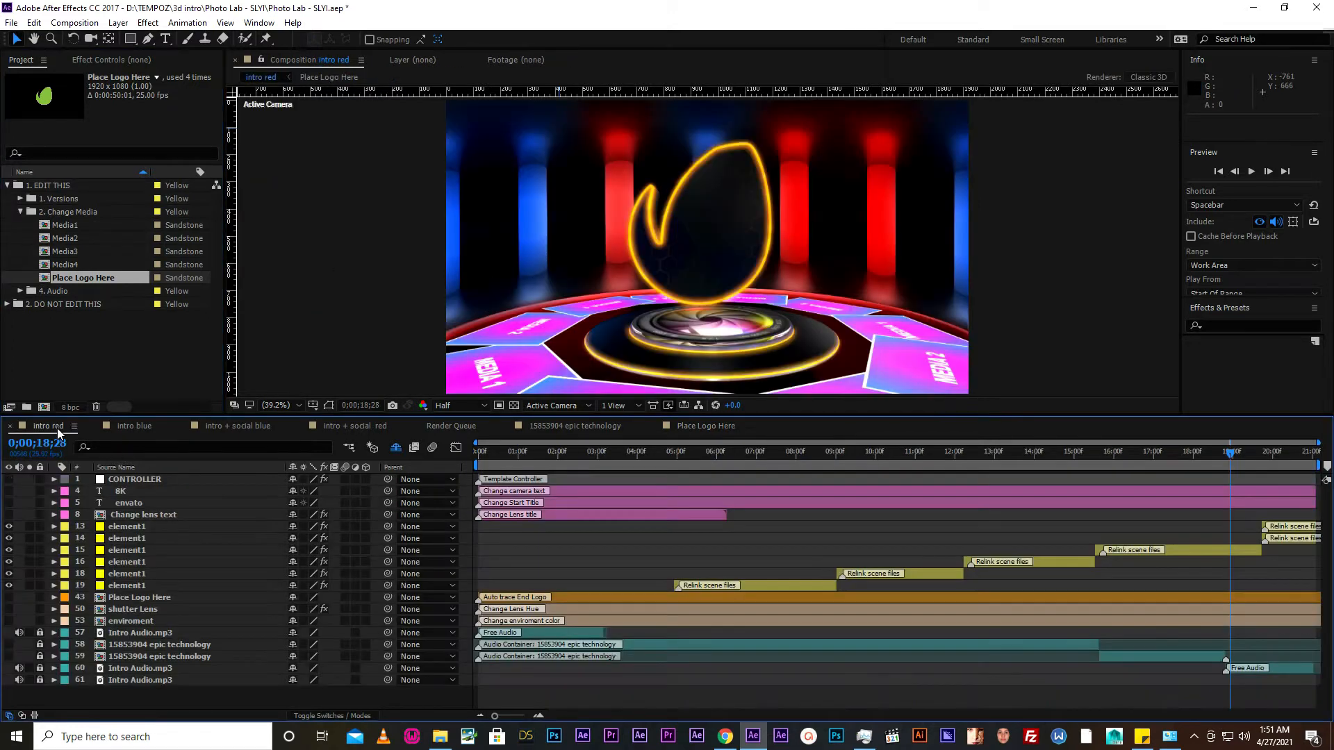
pyautogui.click(1217, 453)
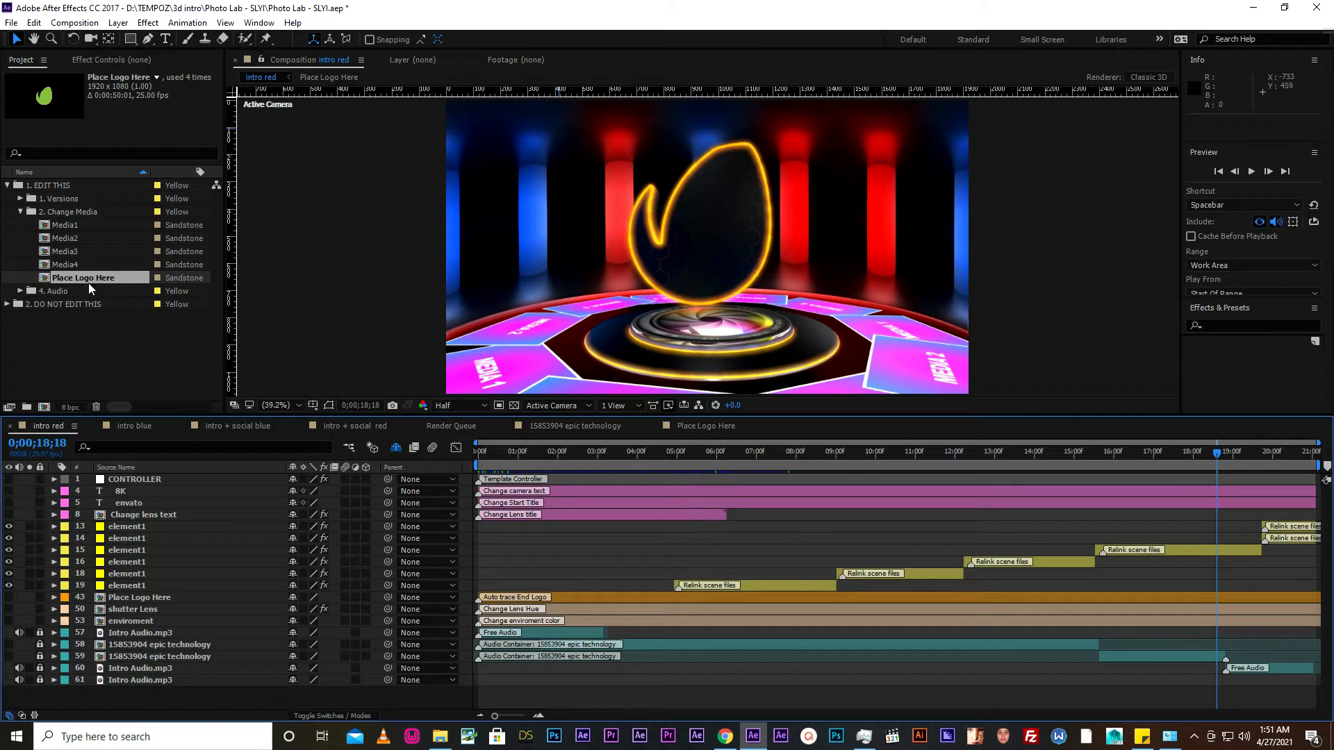
# - Inspect the 15853904 epic technology composition and Intro Audio.mp3 in the 4. Audio folder, and collapse the project folders
pyautogui.click(16, 217)
pyautogui.click(19, 212)
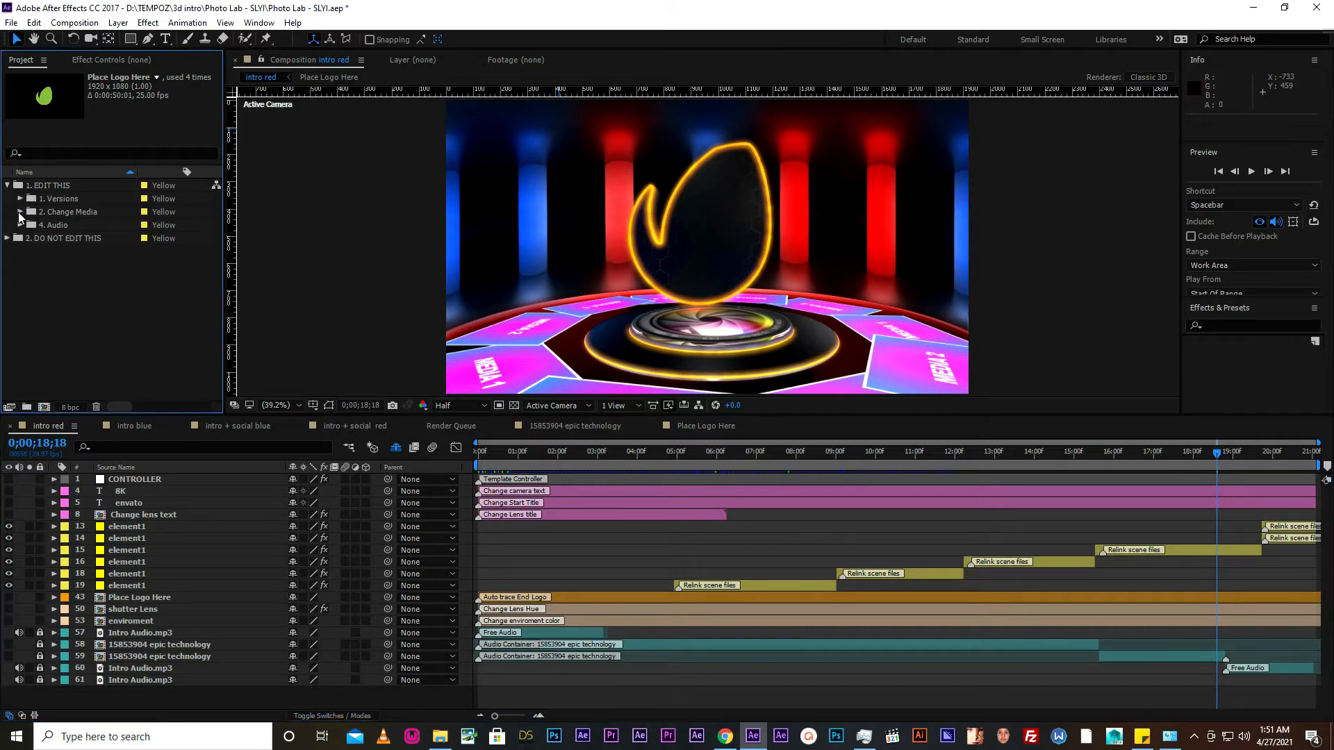
pyautogui.click(19, 225)
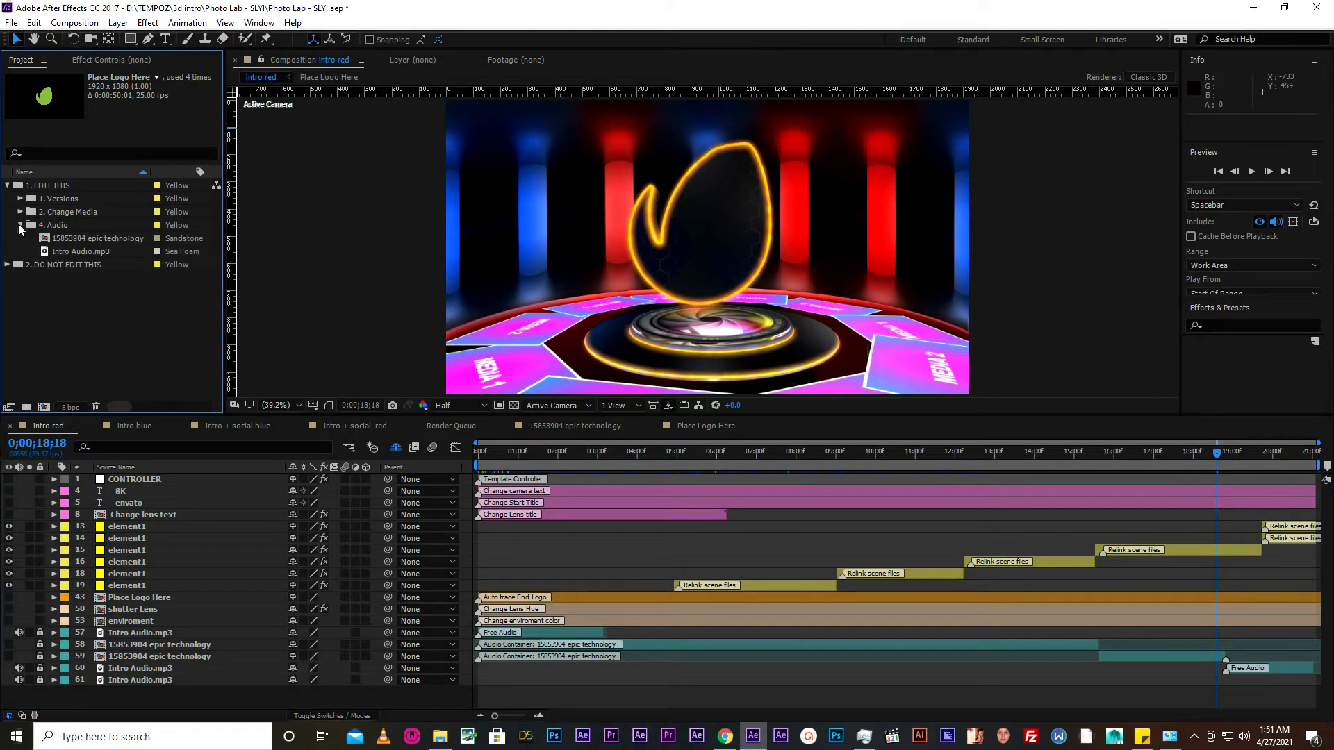
pyautogui.click(66, 238)
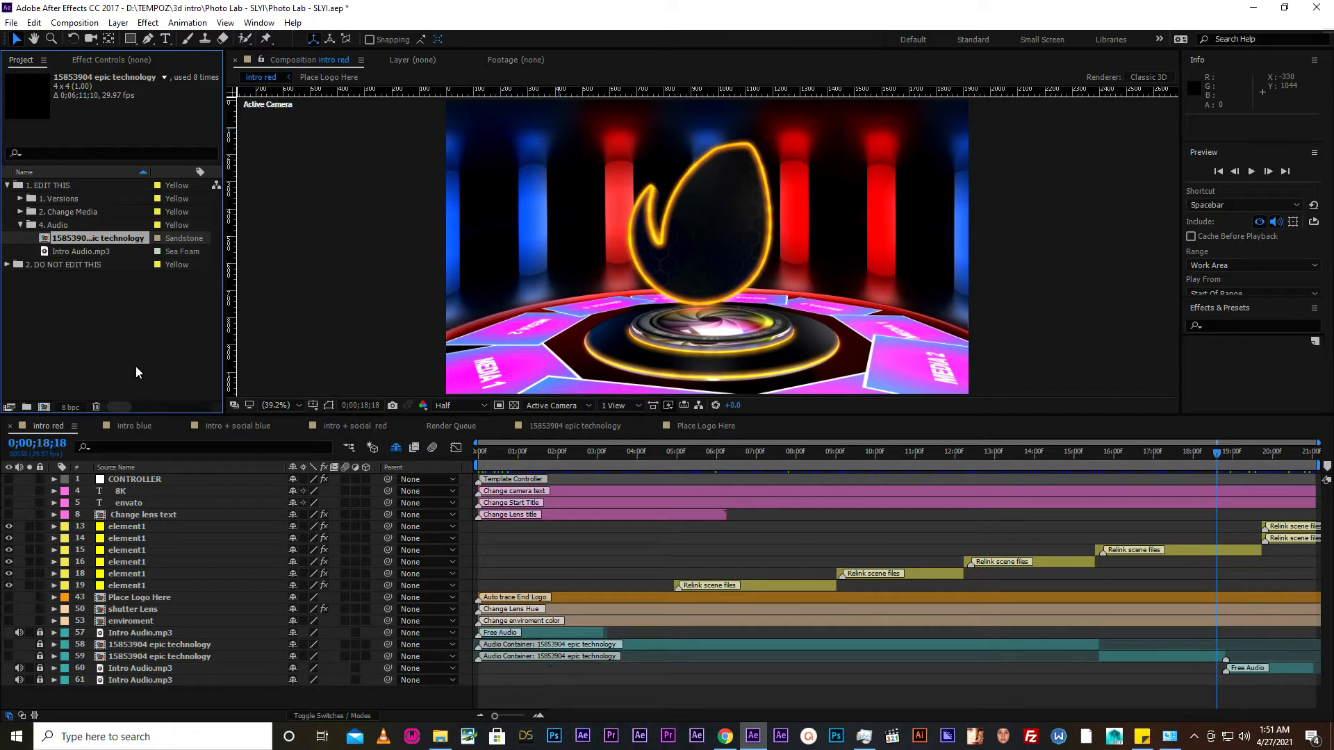
pyautogui.doubleClick(69, 240)
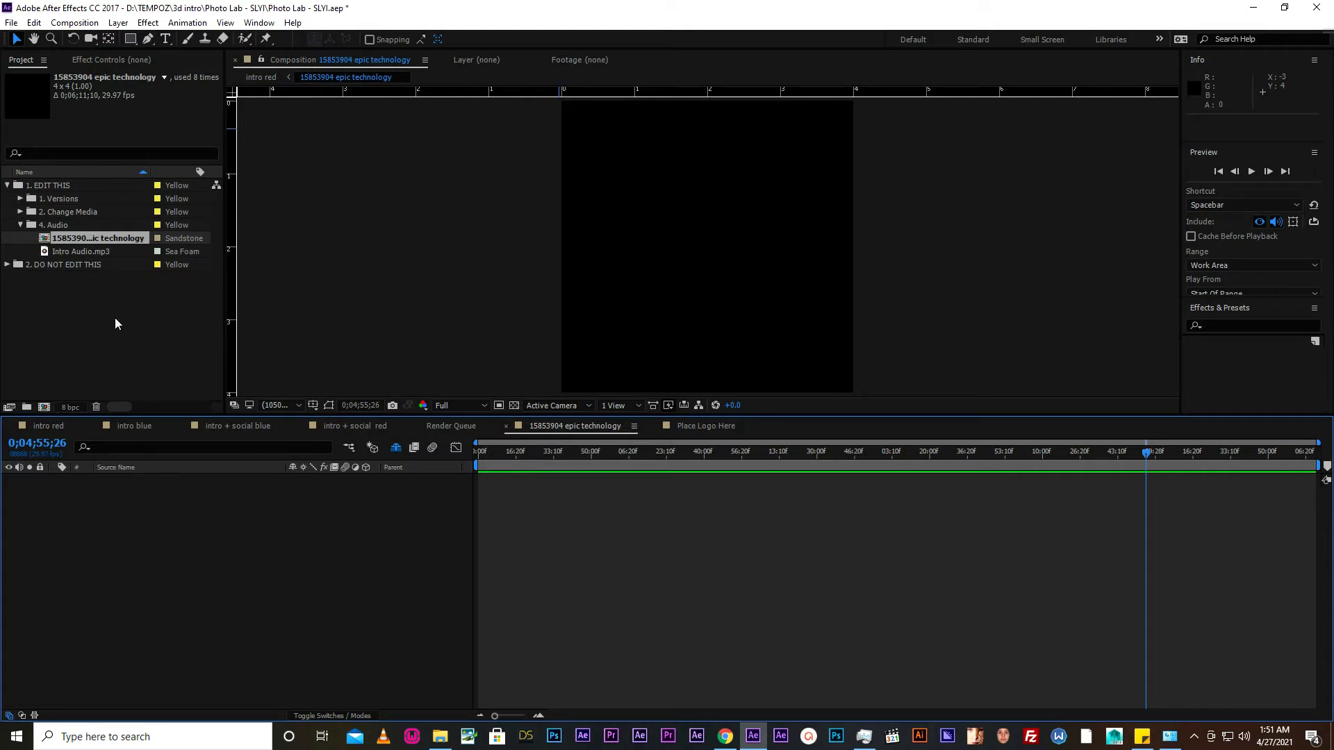
pyautogui.click(60, 252)
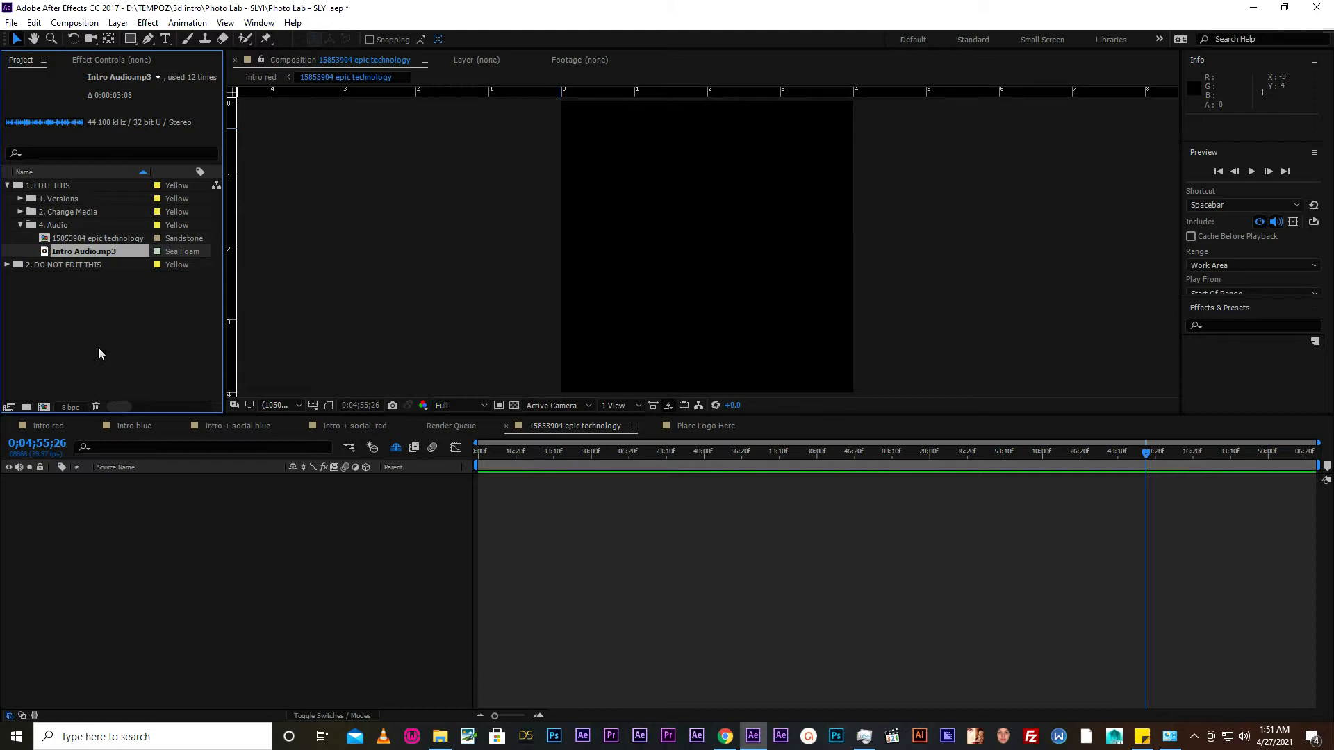
pyautogui.click(20, 225)
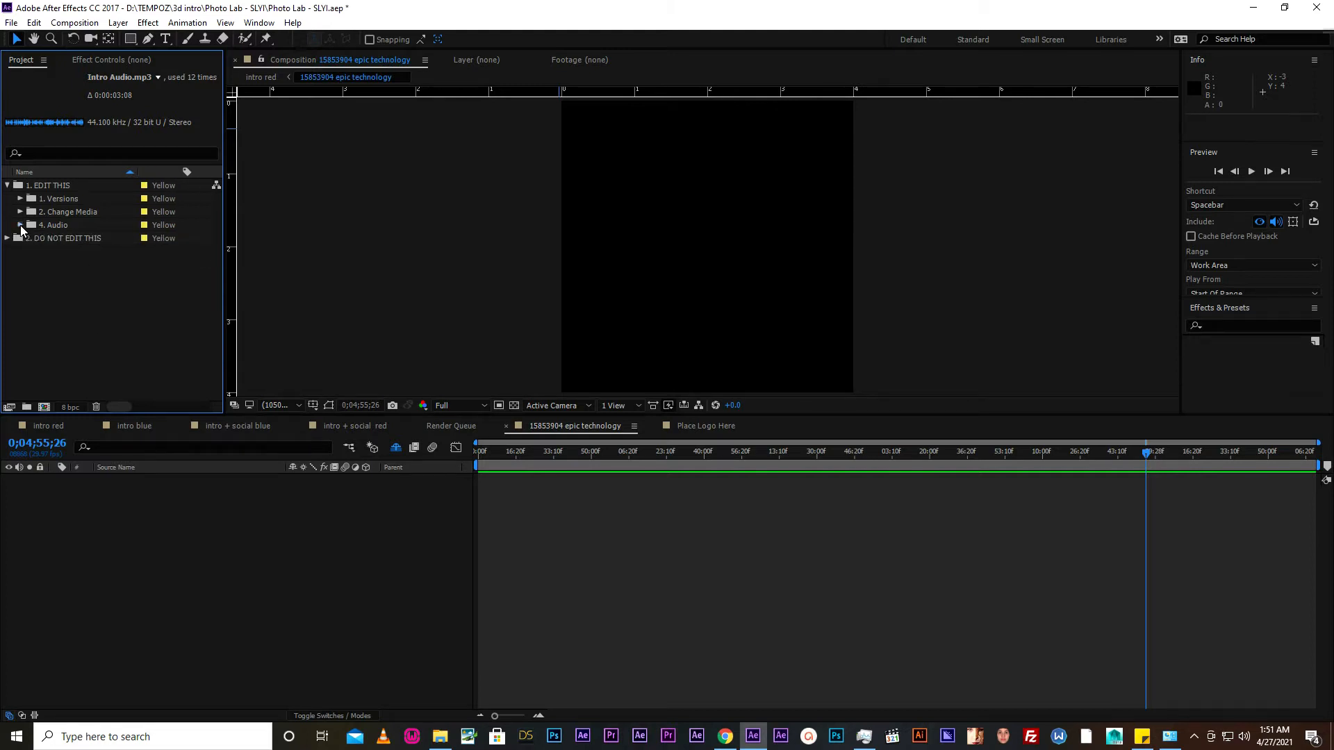
pyautogui.click(7, 185)
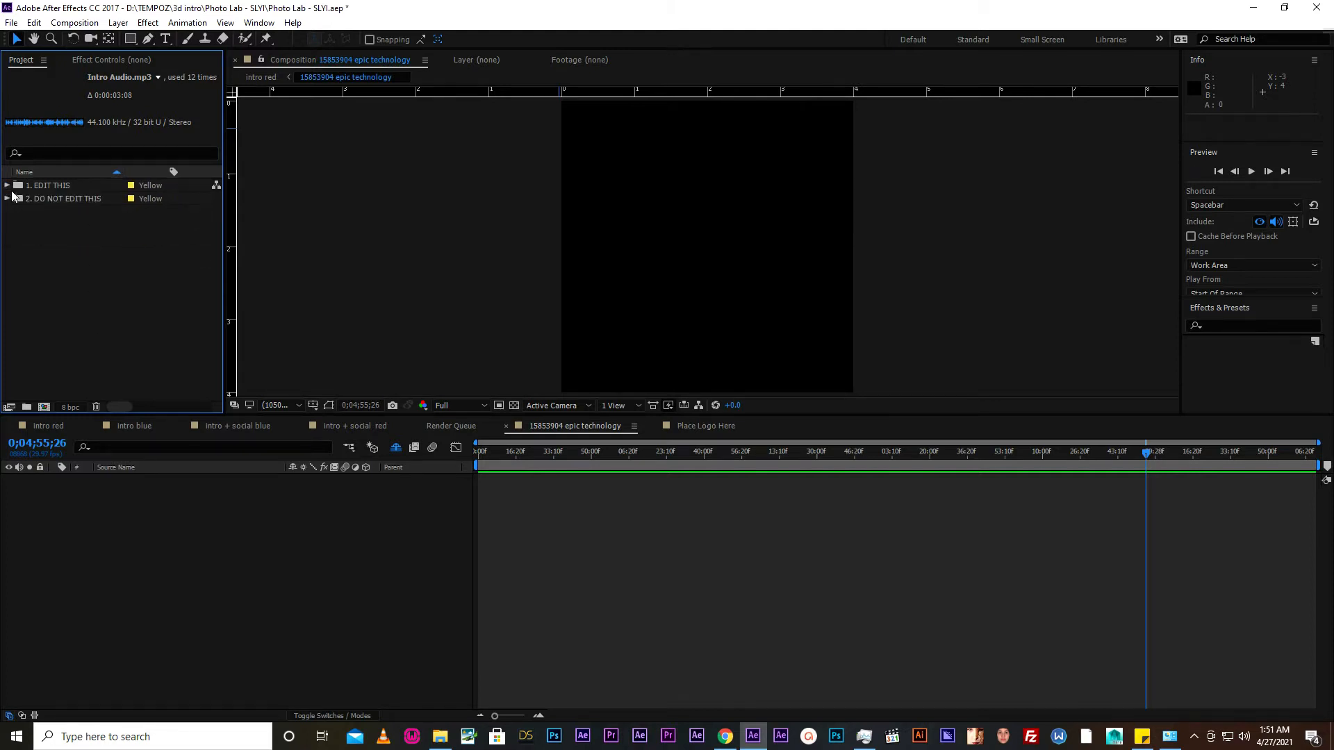
# - Move the intro red playhead to 0;00;05;19 at the Media 1 photo and show the effect controls of element1, layer 19
pyautogui.click(40, 427)
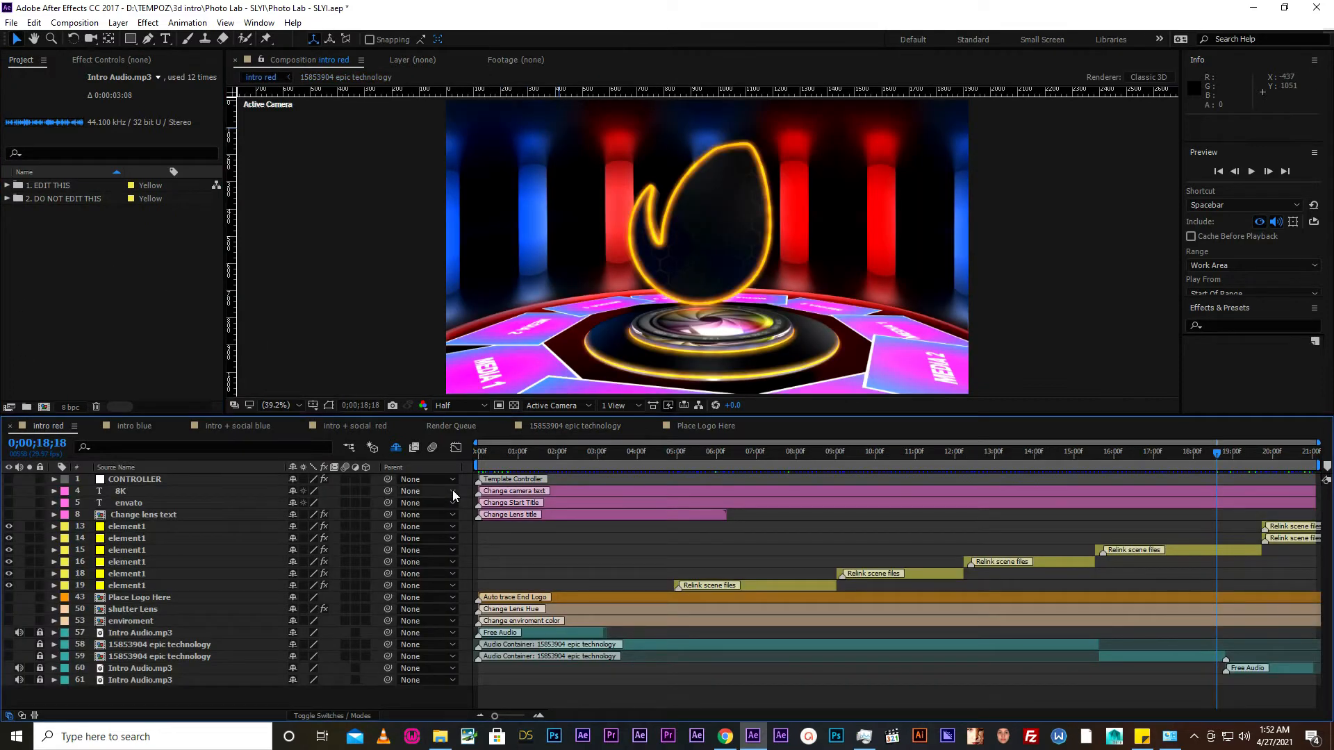
pyautogui.press('space')
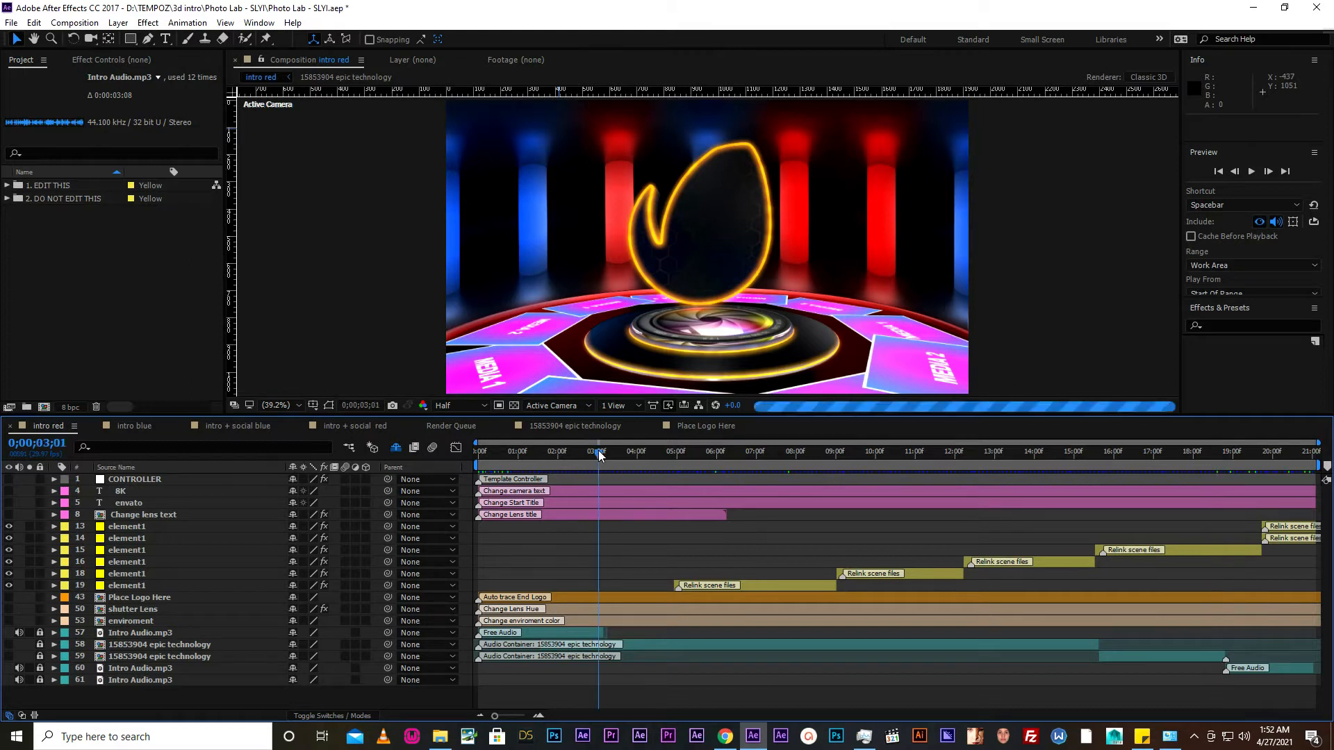
pyautogui.click(696, 455)
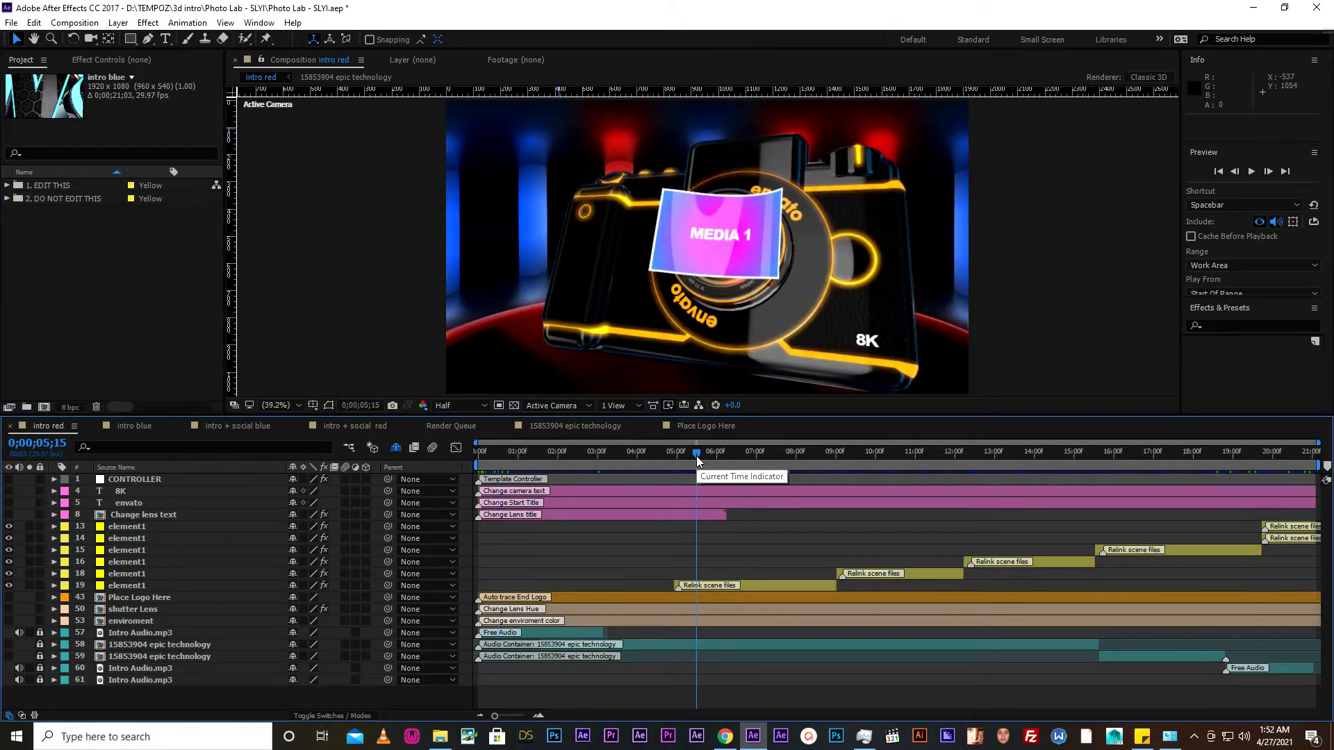
pyautogui.moveTo(696, 456); pyautogui.dragTo(701, 456)
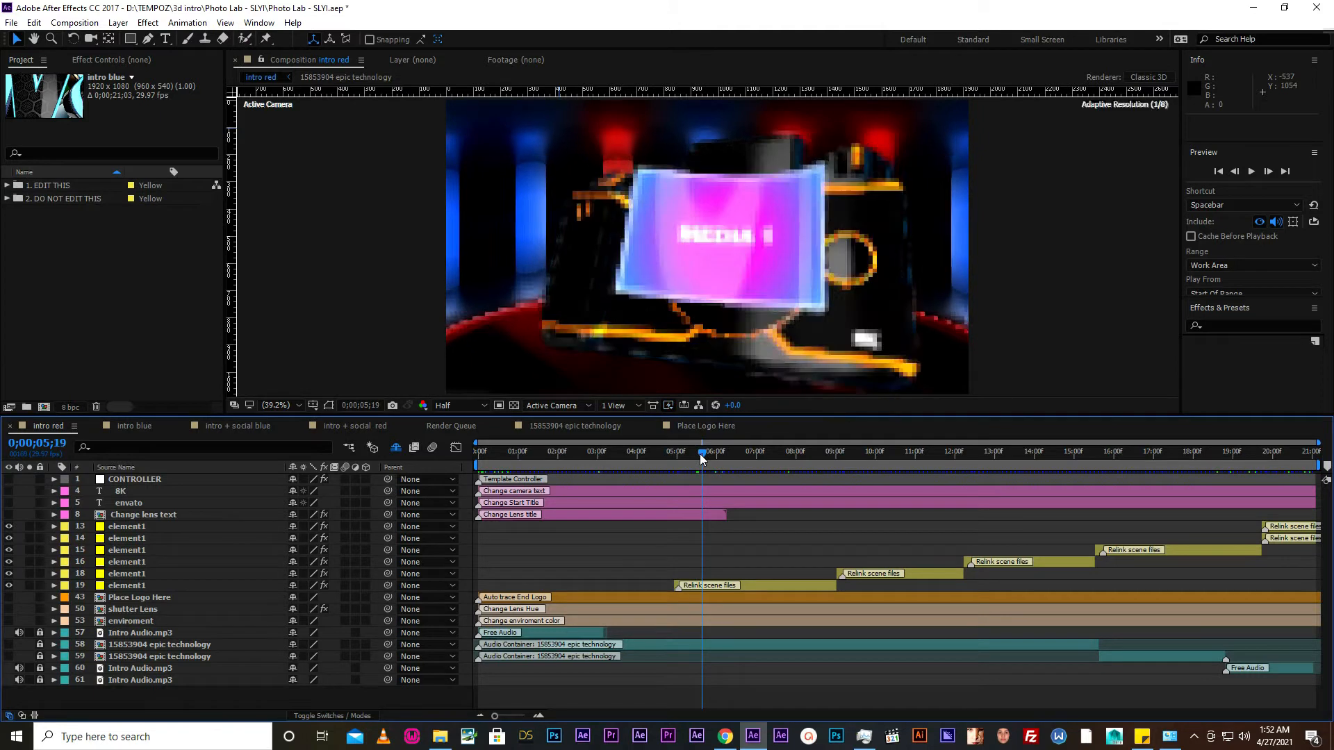
pyautogui.click(739, 582)
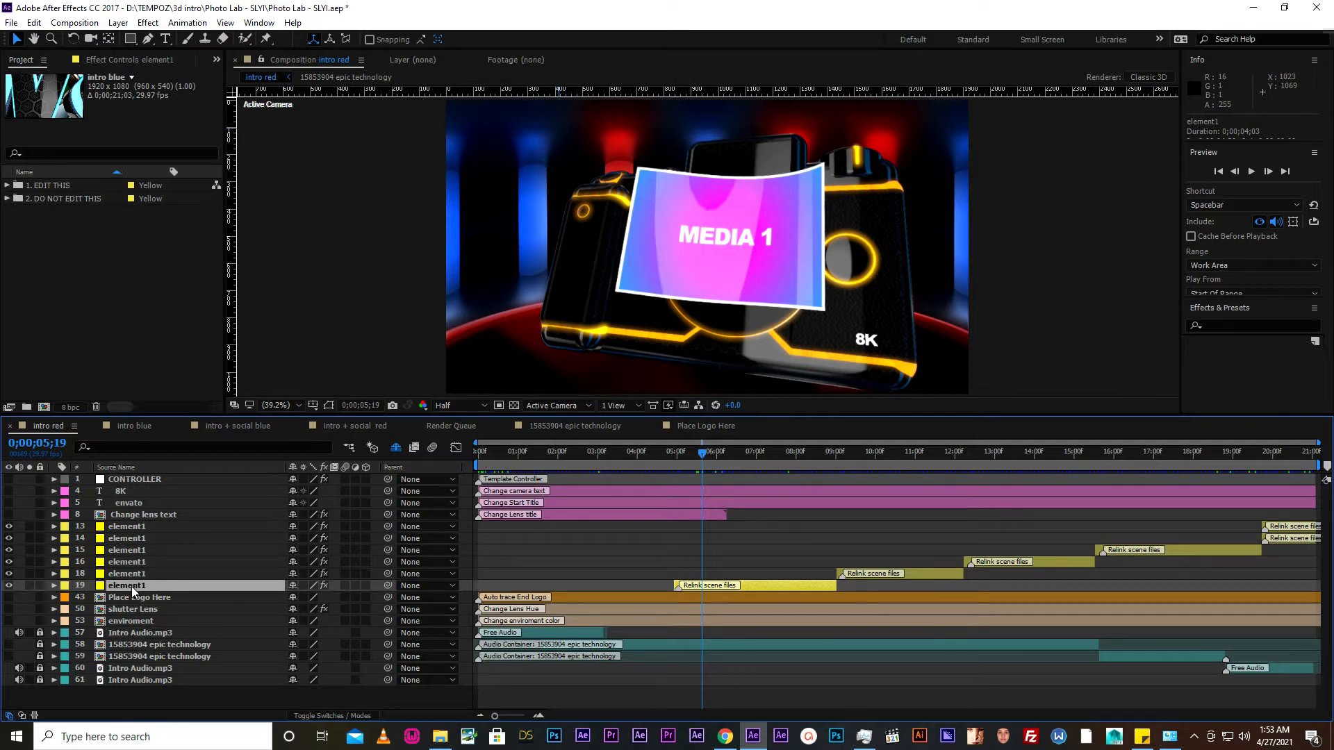
pyautogui.click(127, 61)
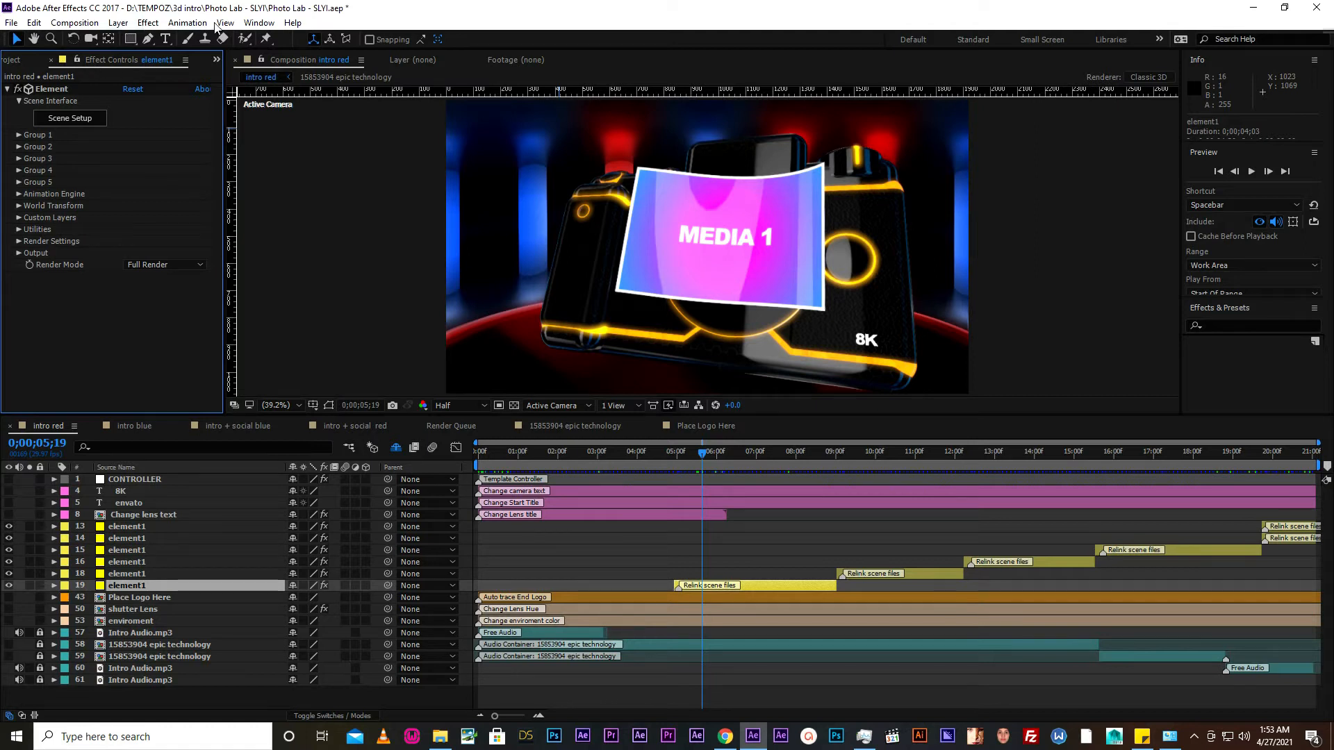
pyautogui.click(146, 23)
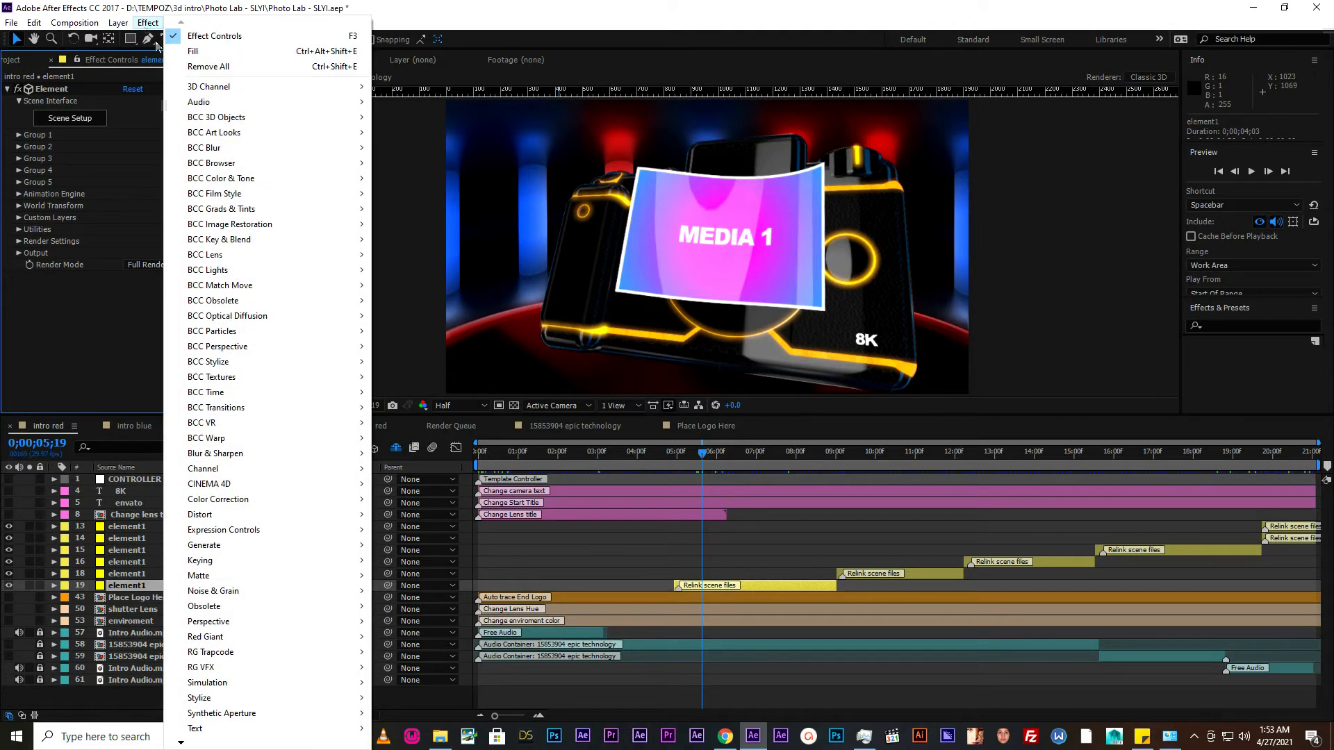
pyautogui.moveTo(130, 23)
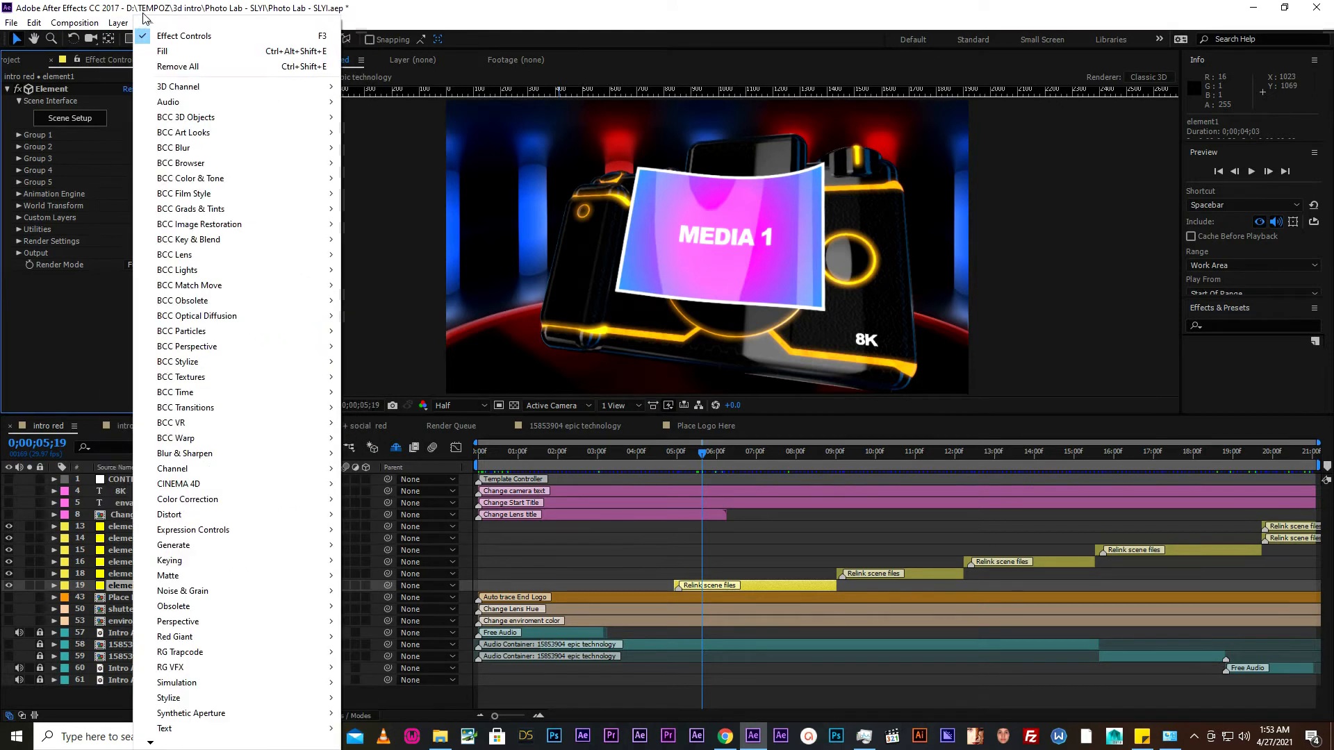
pyautogui.press('Escape')
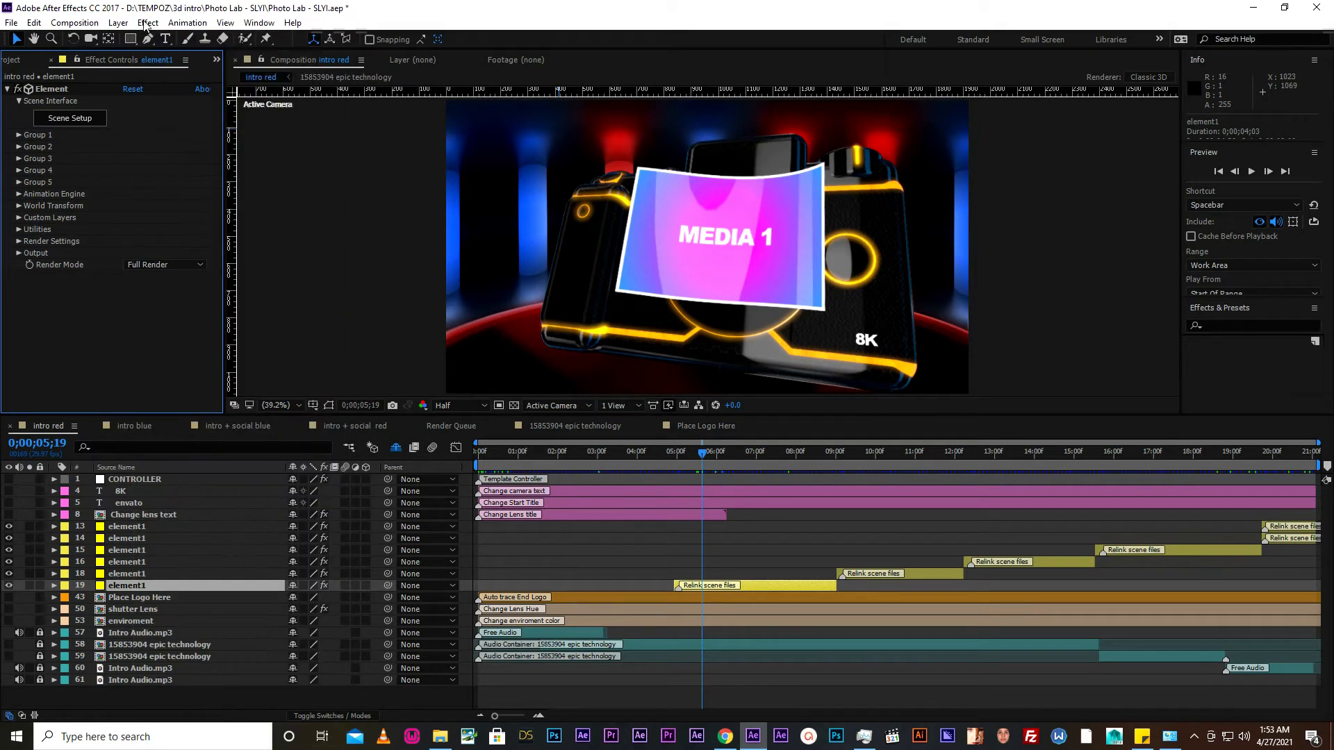
pyautogui.click(258, 22)
pyautogui.moveTo(270, 43)
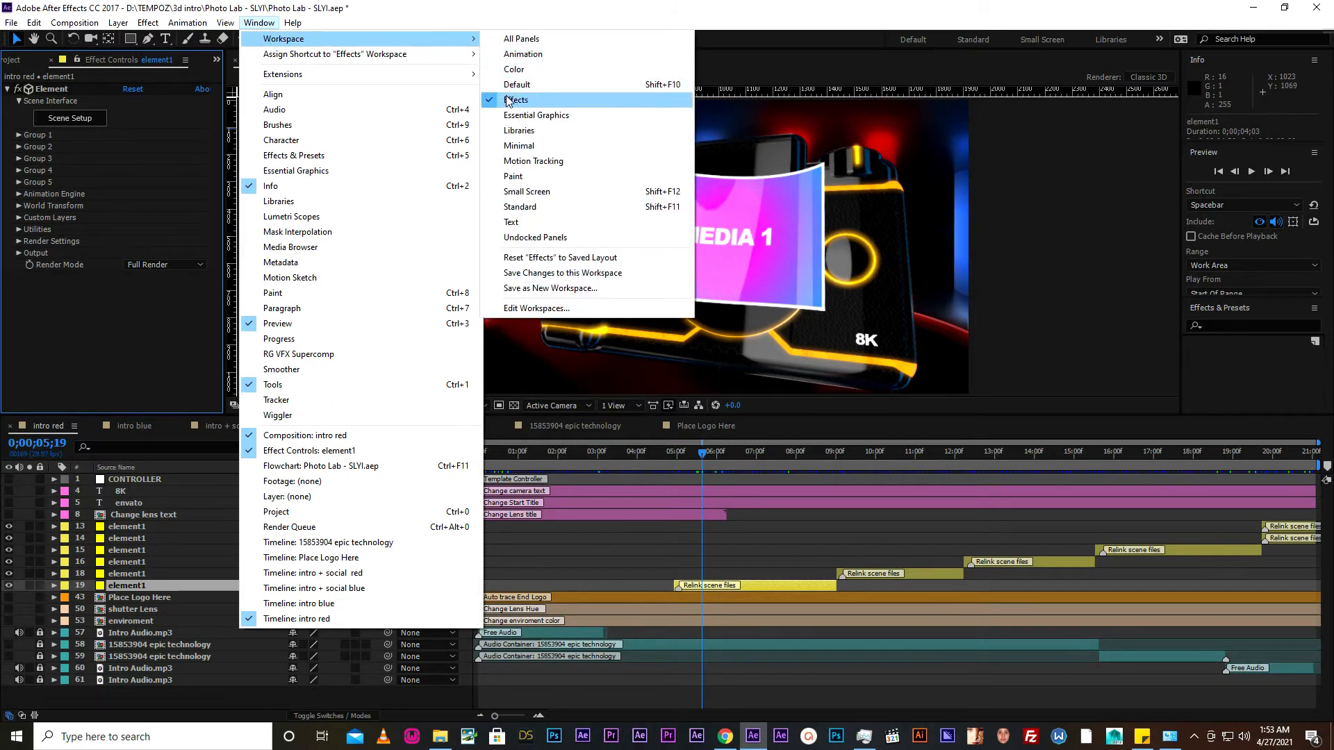
pyautogui.click(222, 7)
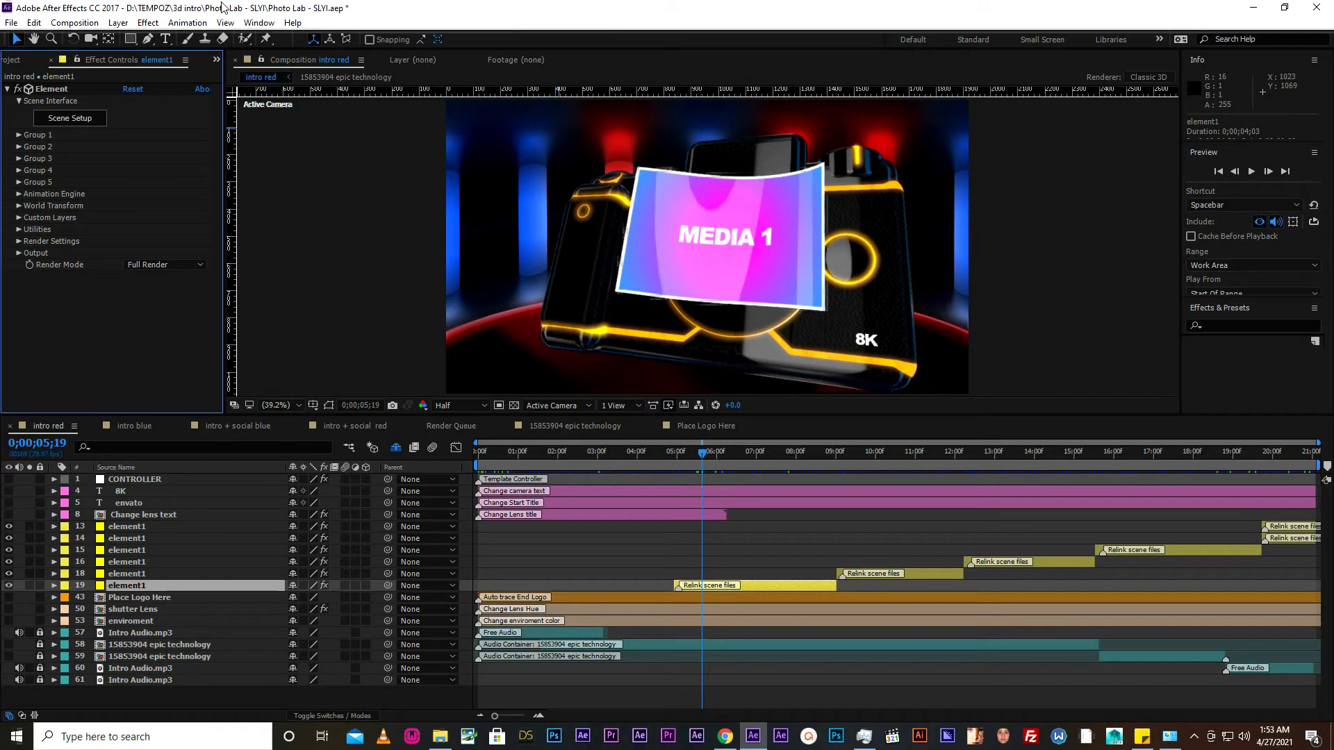
# - Open the Scene Setup of layer 19's Element effect and start relinking its scene files
pyautogui.click(78, 121)
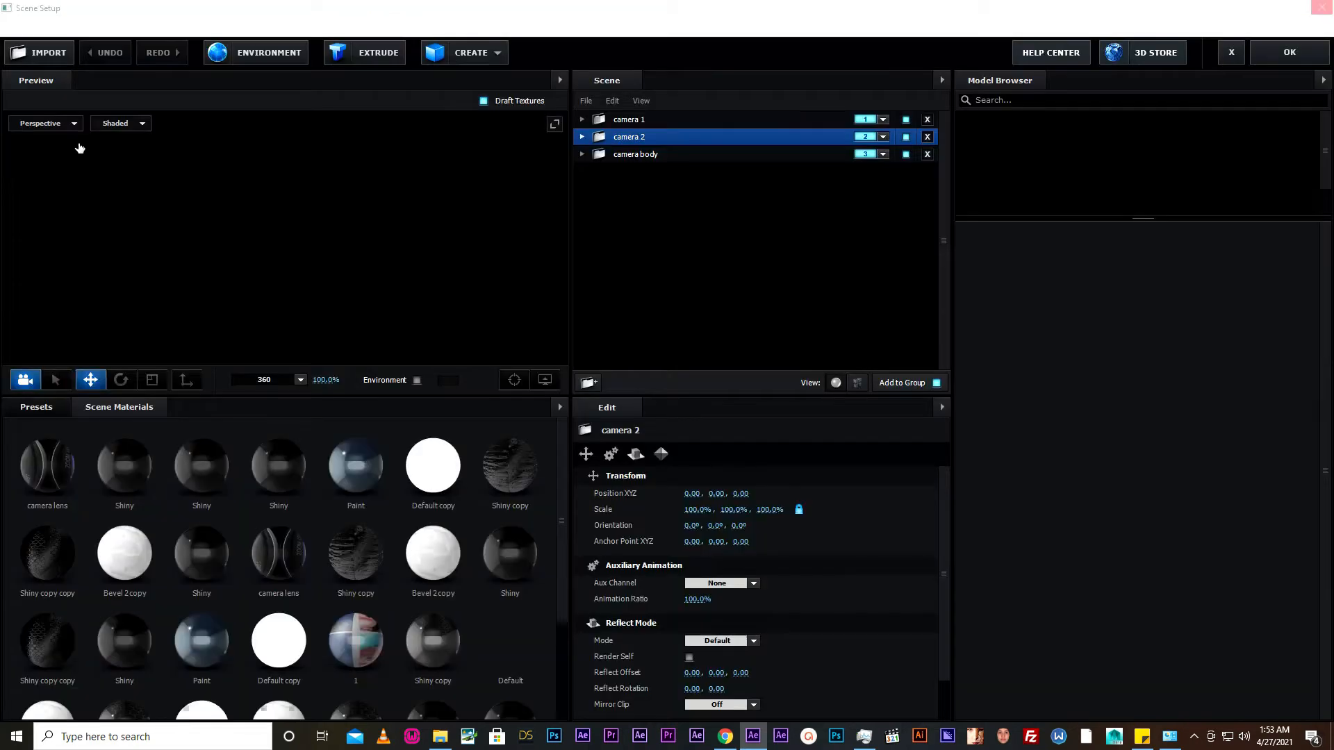
pyautogui.moveTo(456, 289); pyautogui.dragTo(429, 240)
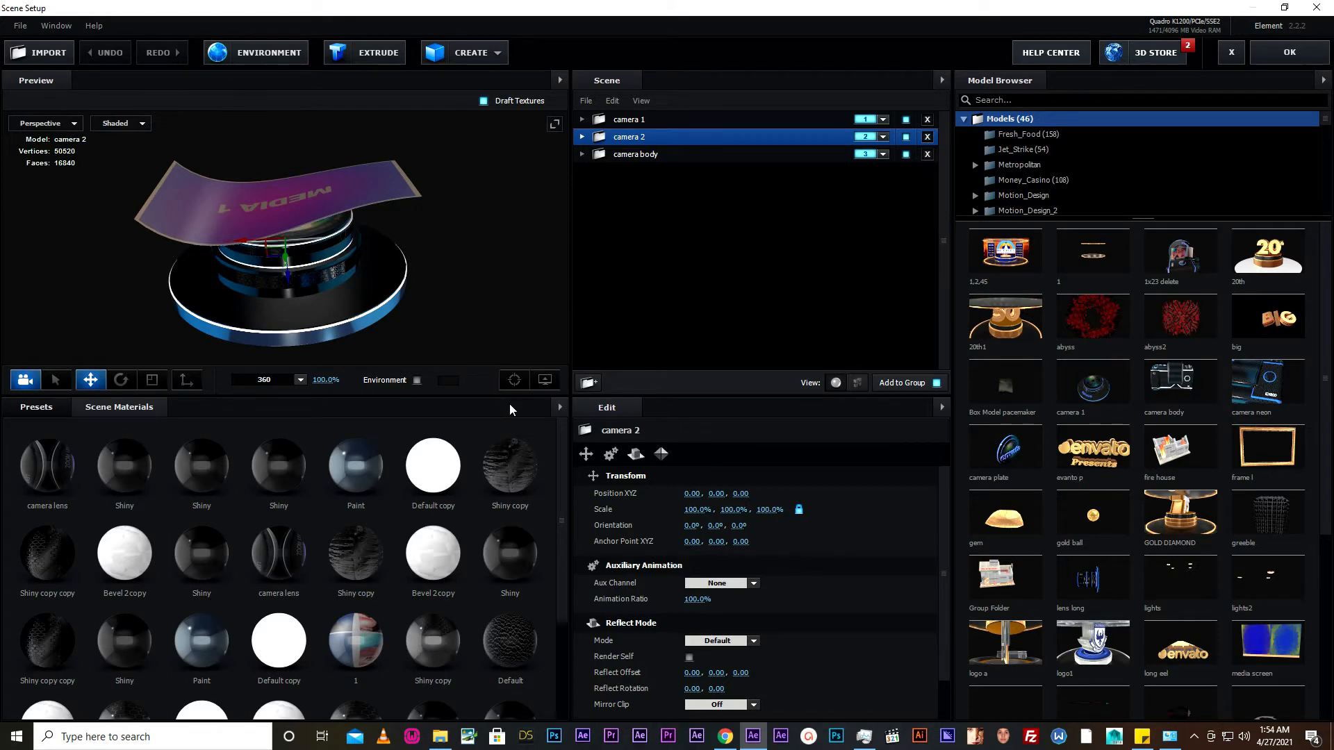
pyautogui.click(20, 28)
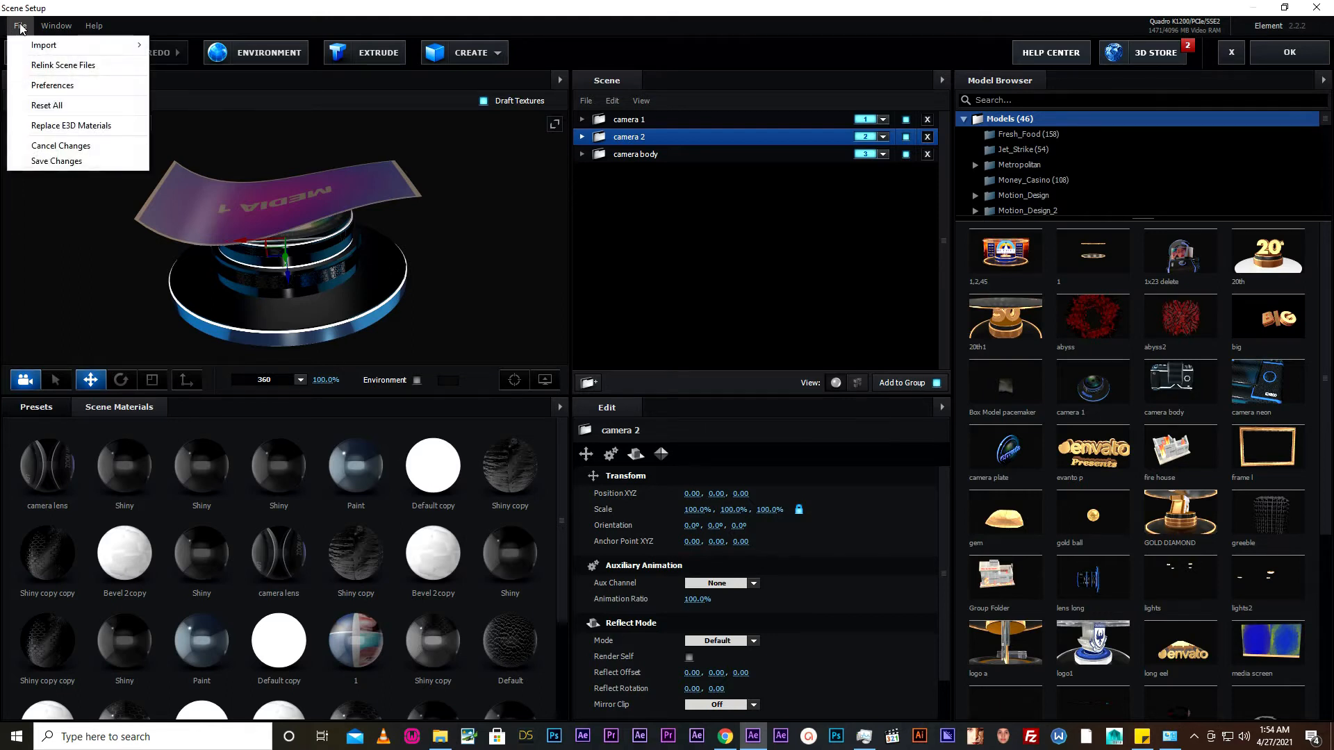
pyautogui.click(37, 66)
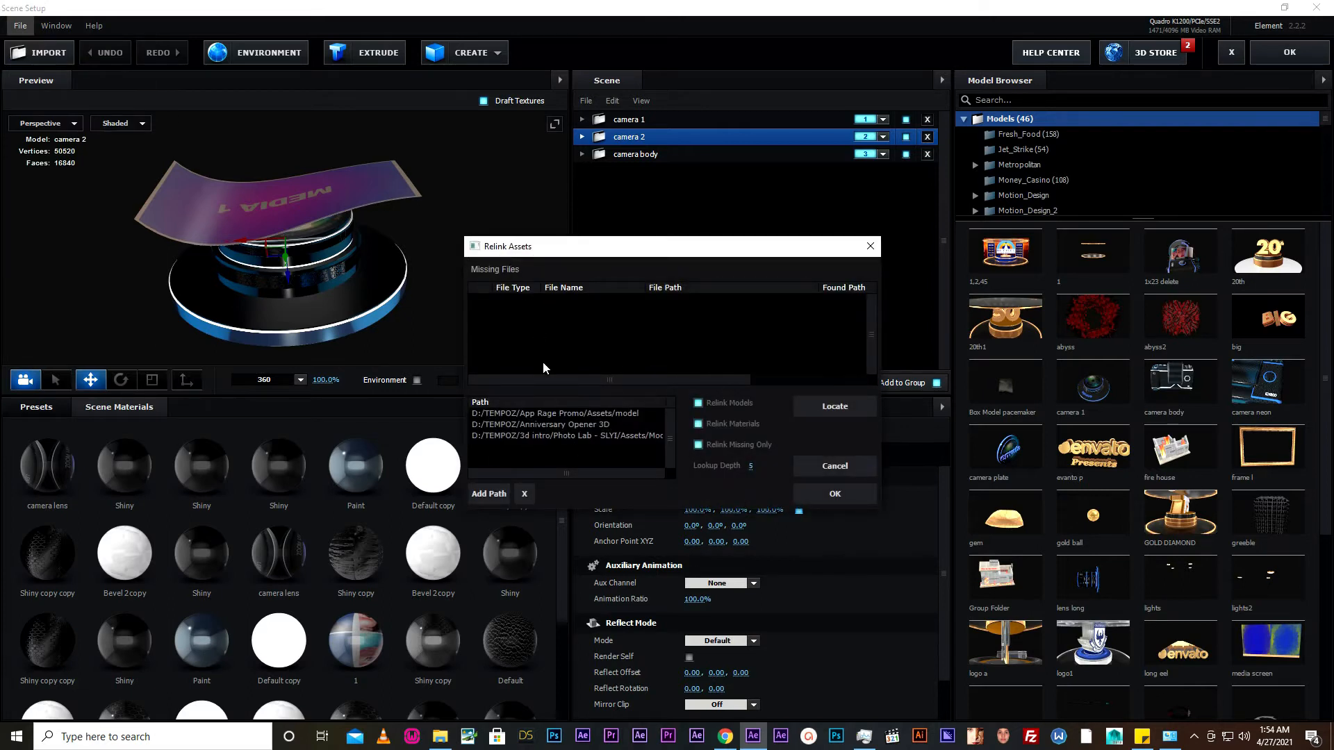
# - Add the 3d intro/Photo Lab - SLYI/Assets/Models folder as a relink path, accept the relink and close Scene Setup with its changes kept
pyautogui.click(488, 494)
pyautogui.click(758, 234)
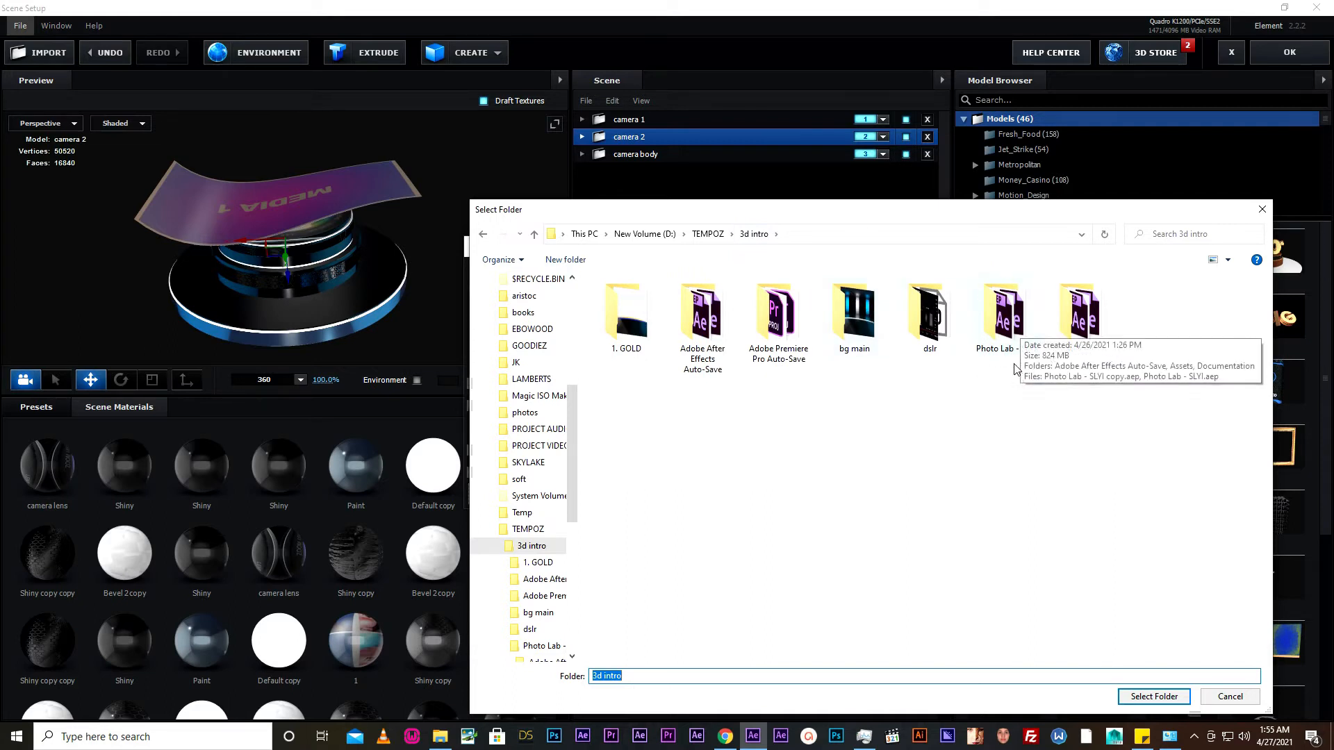
pyautogui.doubleClick(1003, 316)
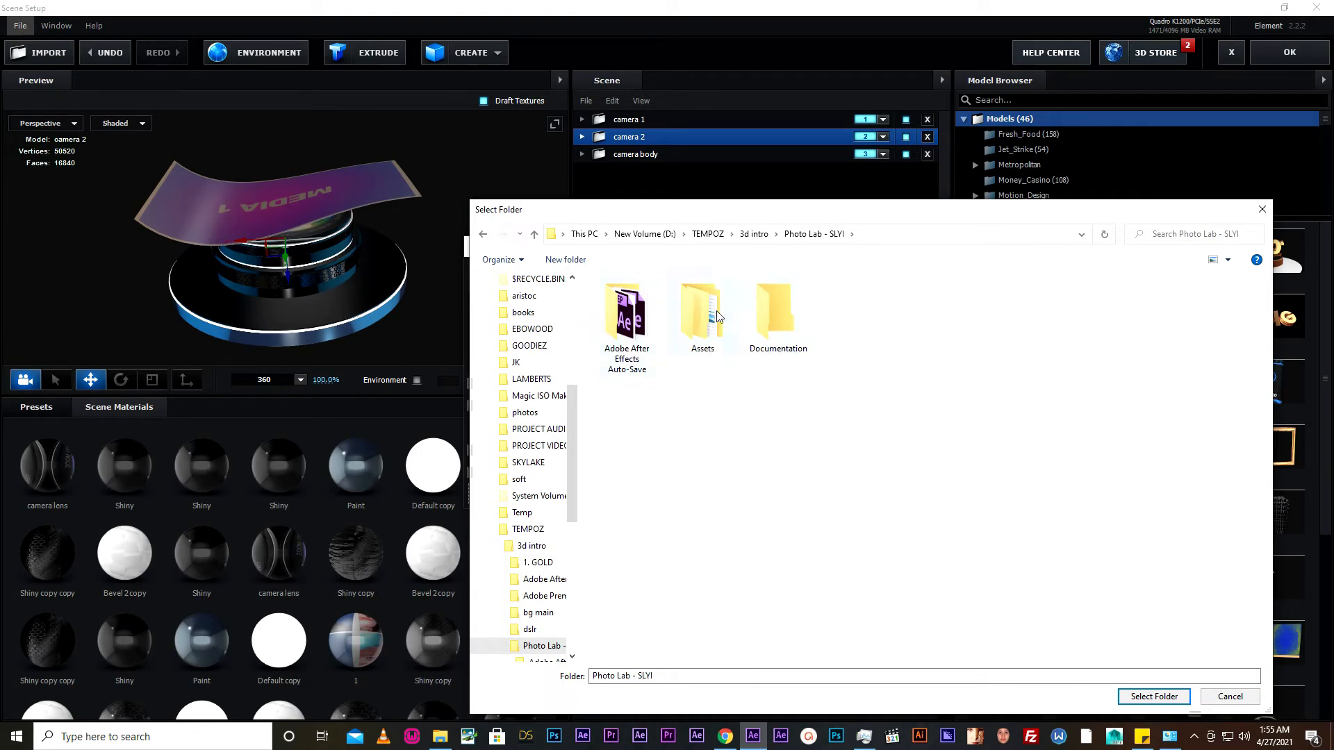
pyautogui.doubleClick(709, 329)
pyautogui.doubleClick(629, 345)
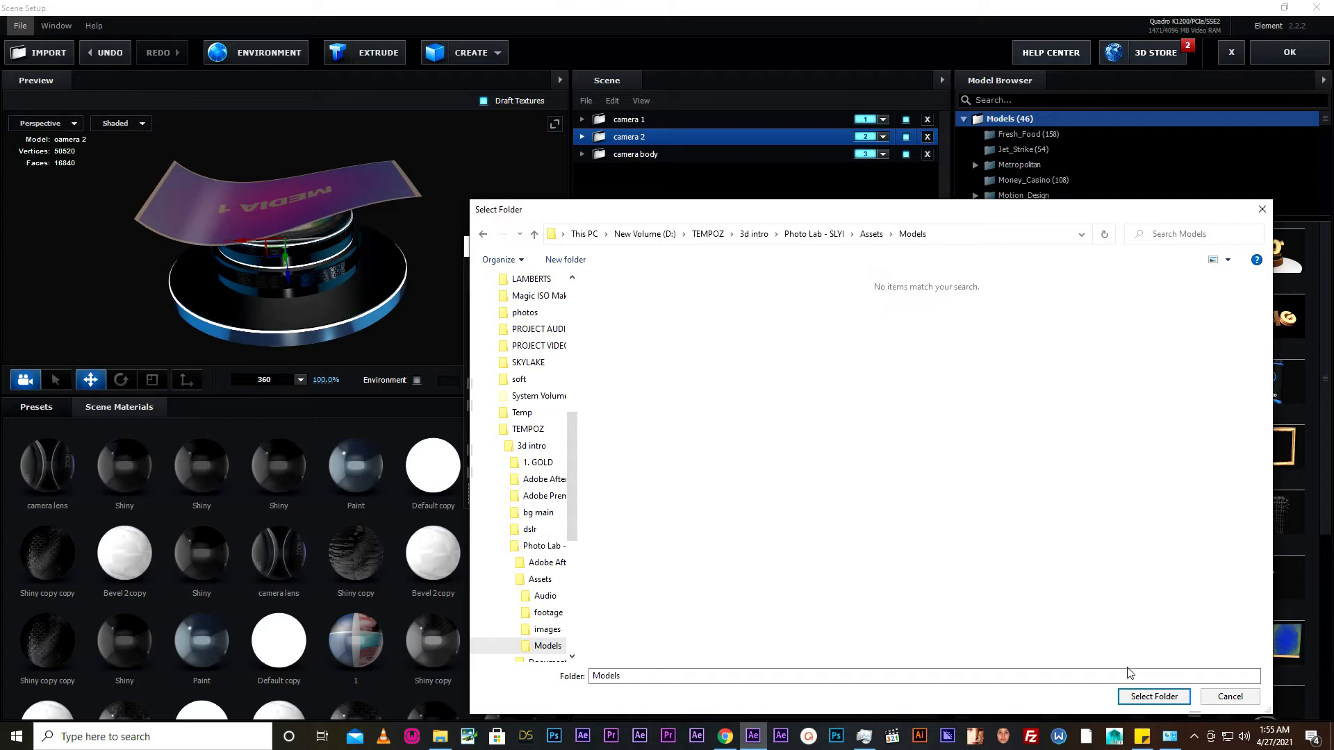
pyautogui.click(1153, 697)
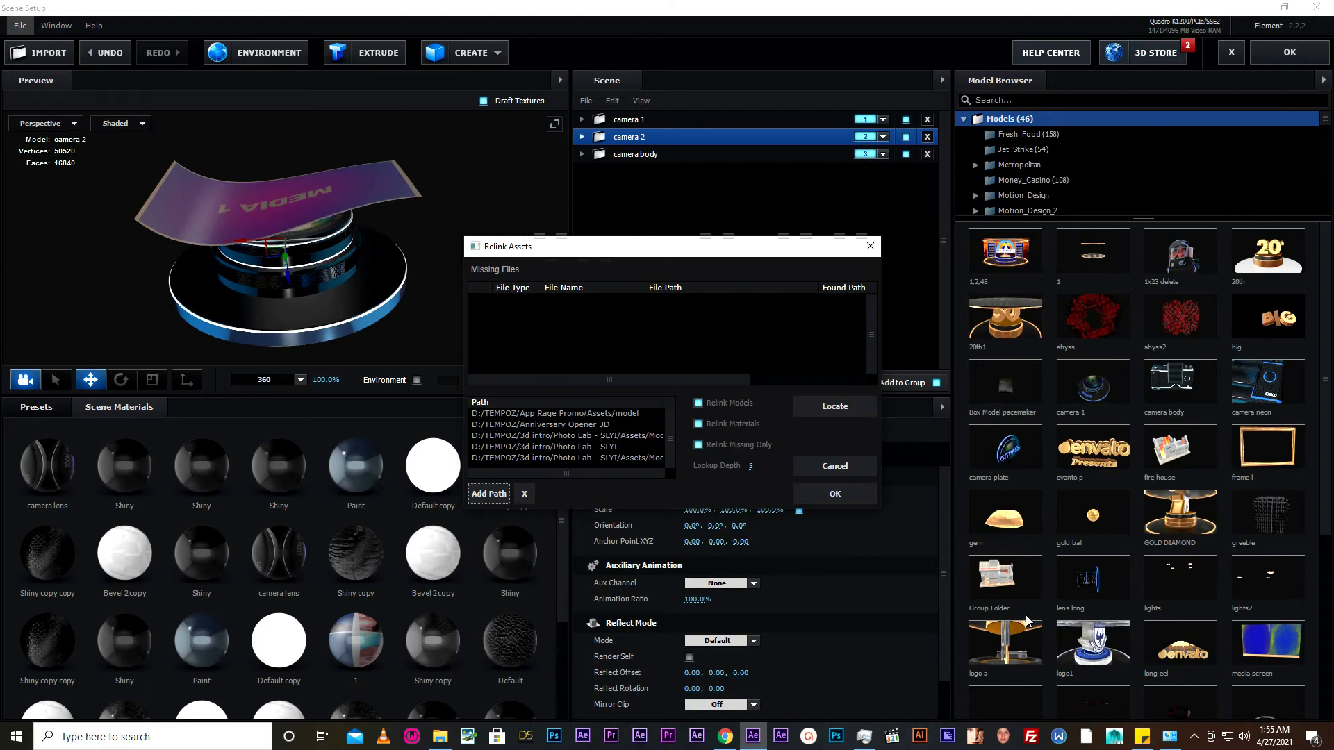
pyautogui.click(837, 492)
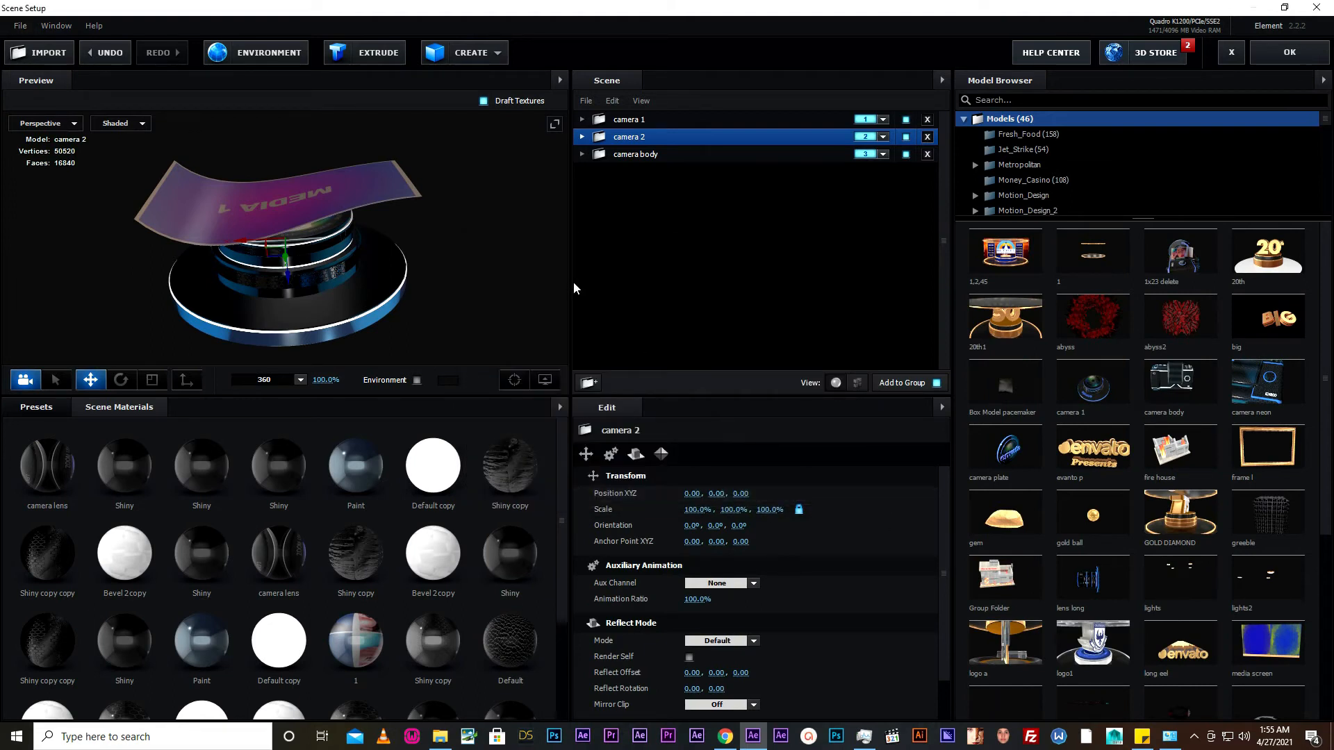
pyautogui.click(1289, 53)
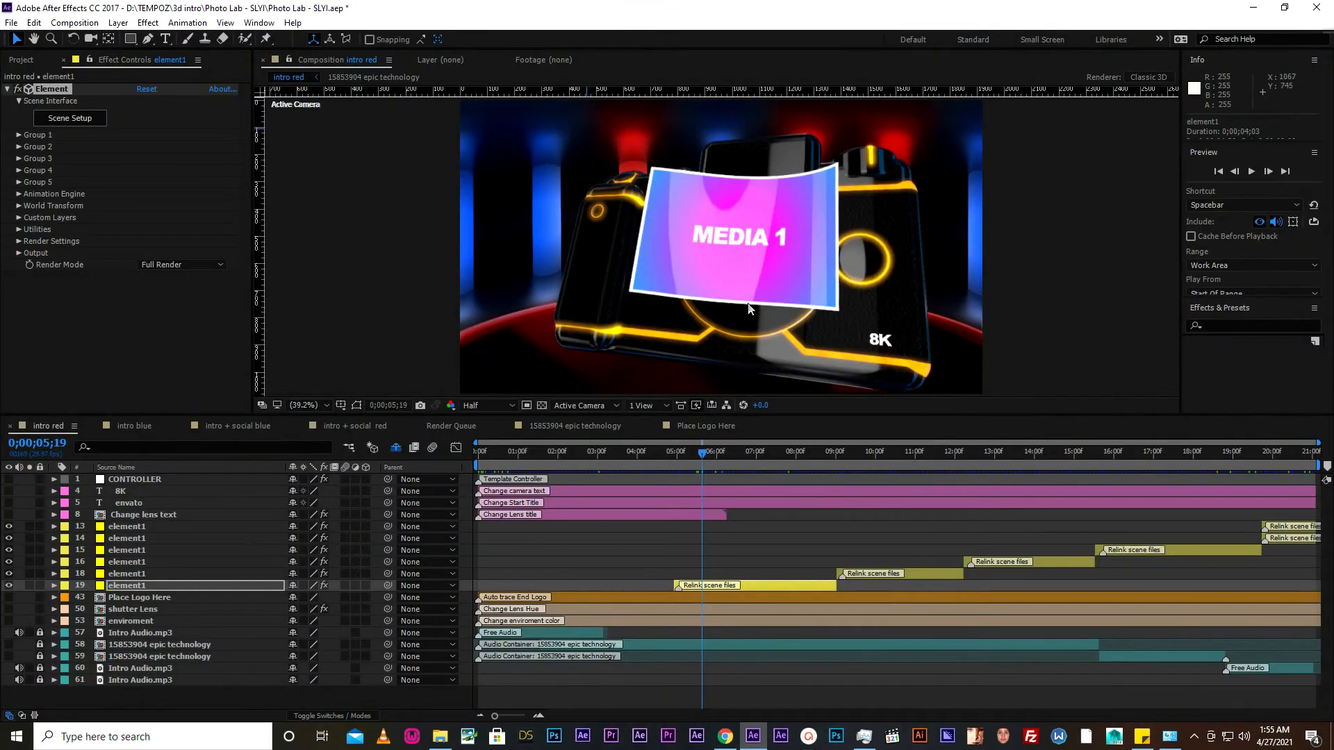
# - Move the intro red playhead to 0;00;09;15 and go through element1 layers 18, 16 and 15 marked for relinking scene files
pyautogui.click(856, 452)
pyautogui.click(881, 573)
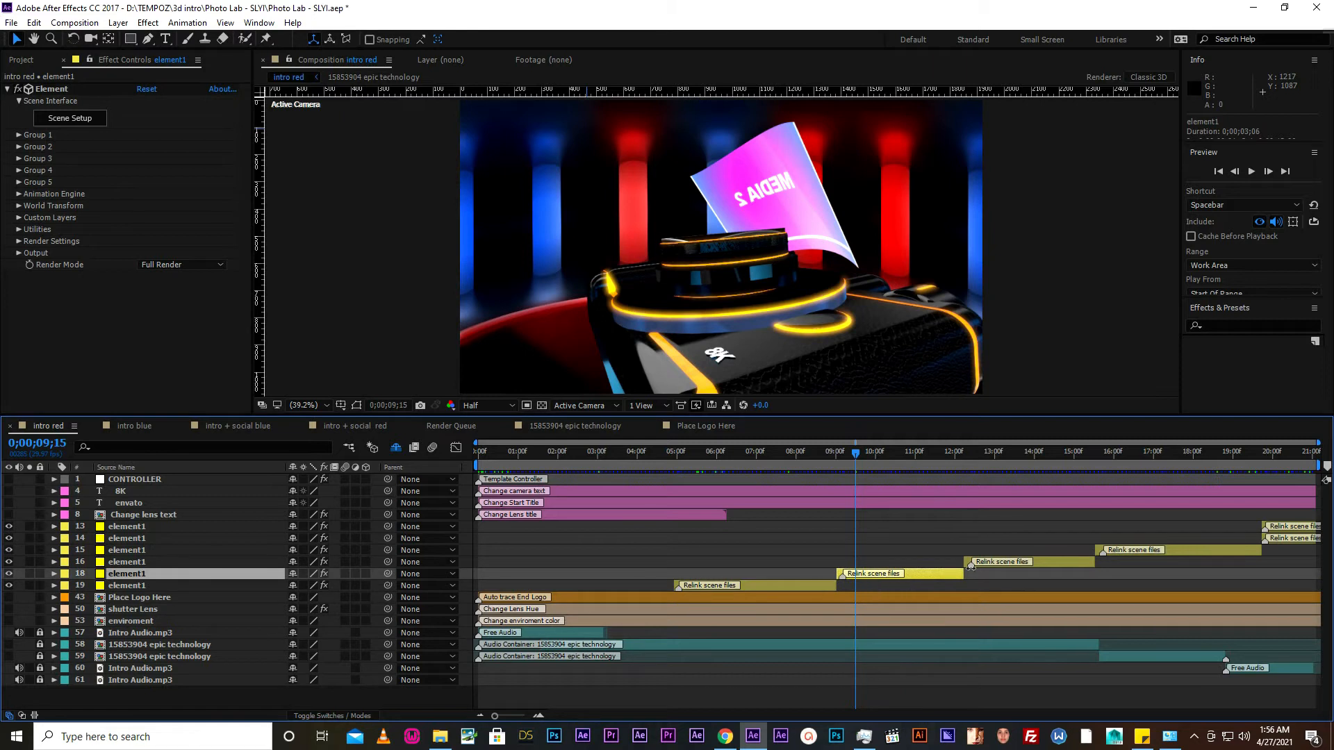
pyautogui.click(999, 560)
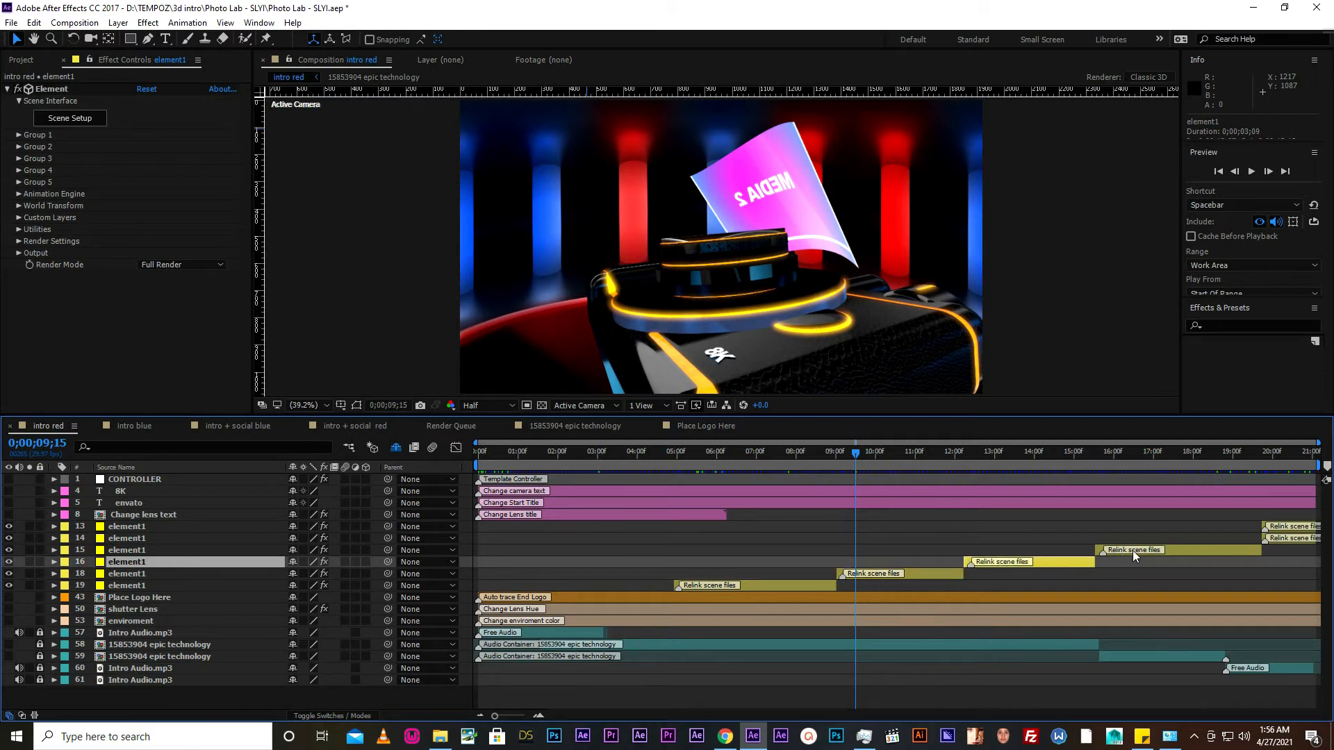
pyautogui.click(1111, 550)
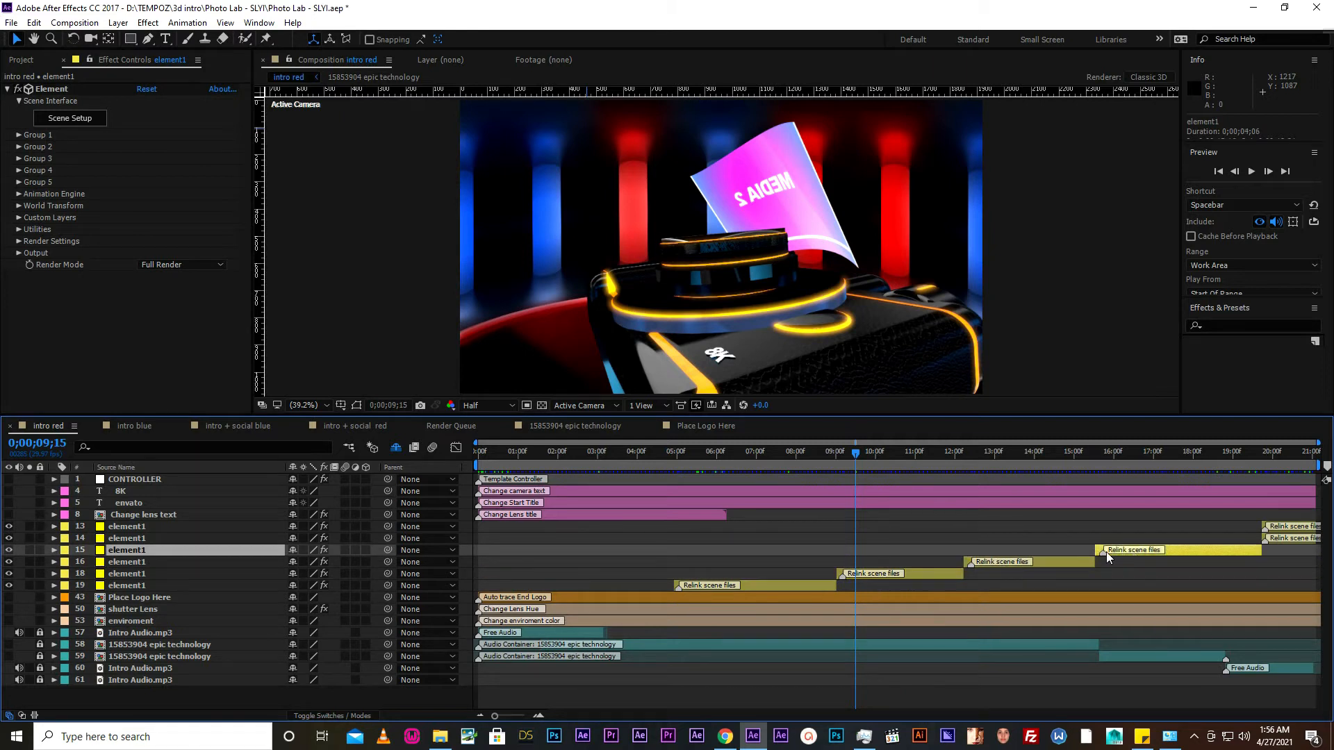
pyautogui.click(1270, 450)
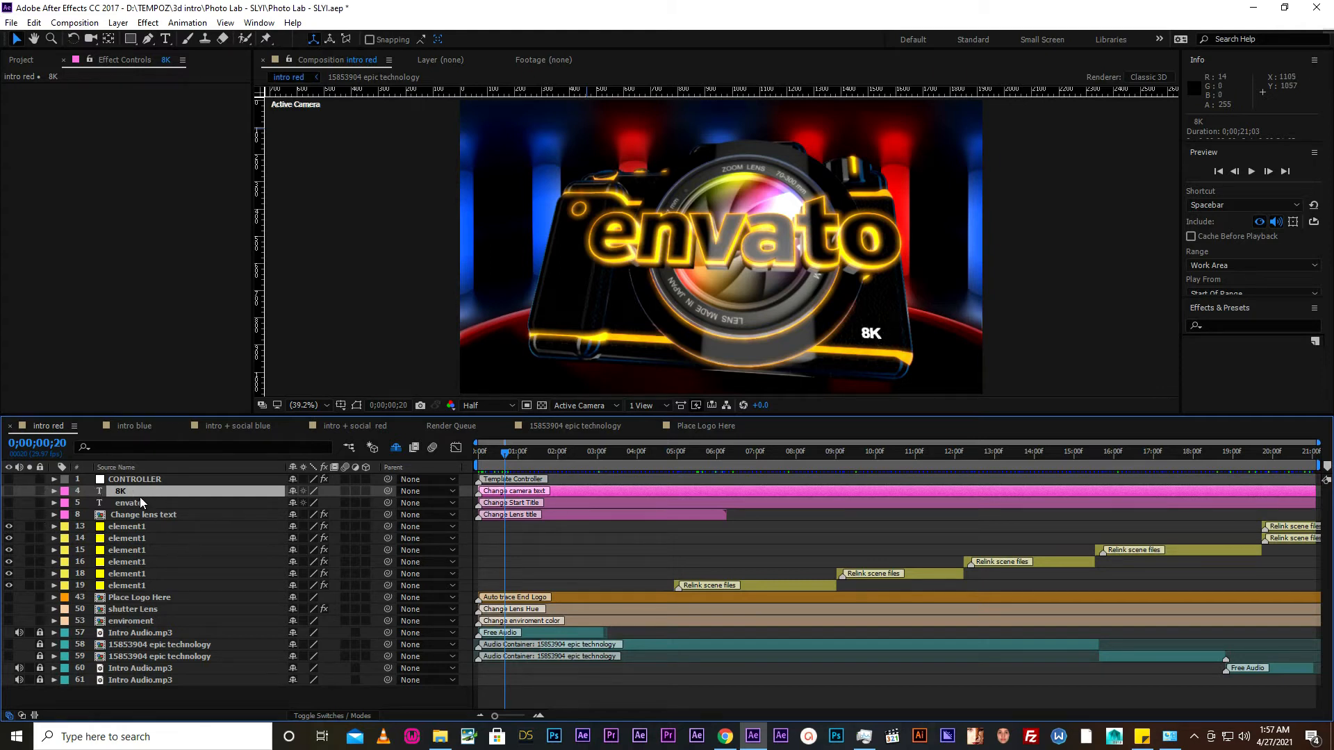
# - Show the 8K camera text layer and try replacing its digit with 6, and with 7
pyautogui.click(10, 491)
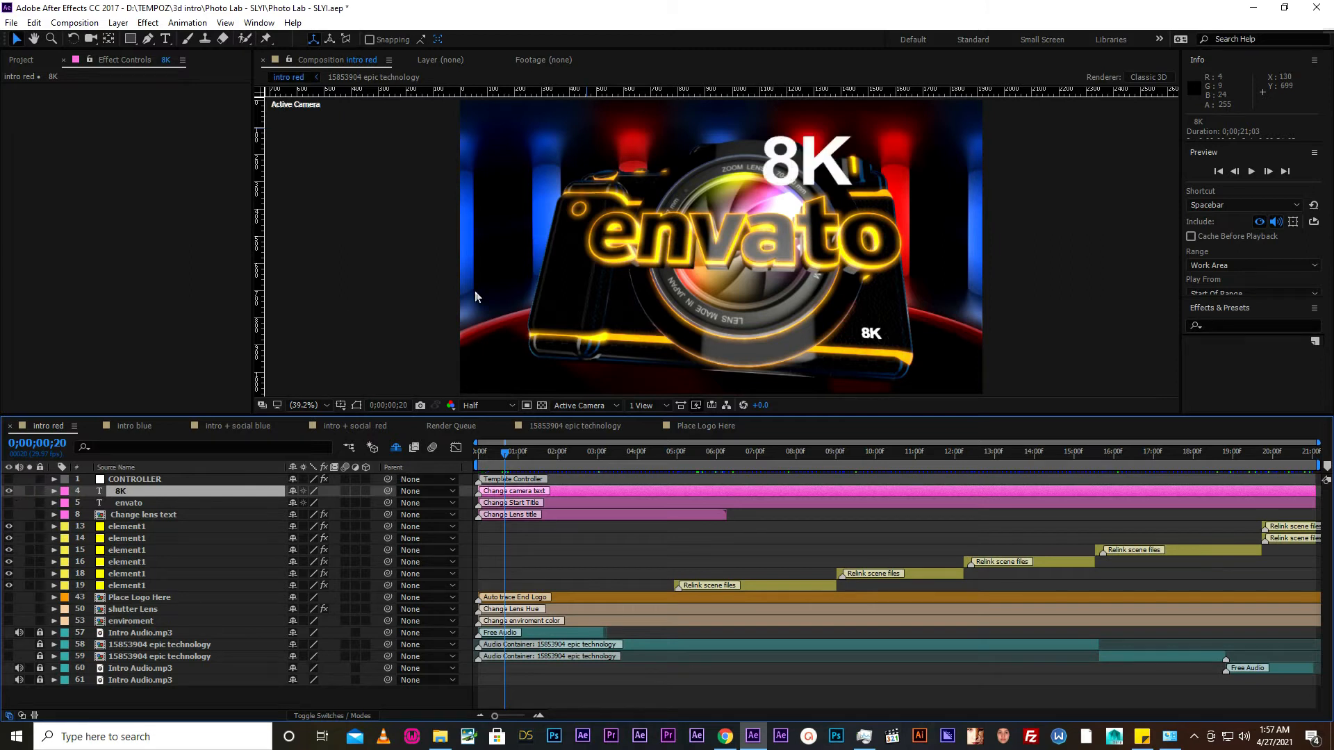
pyautogui.click(166, 39)
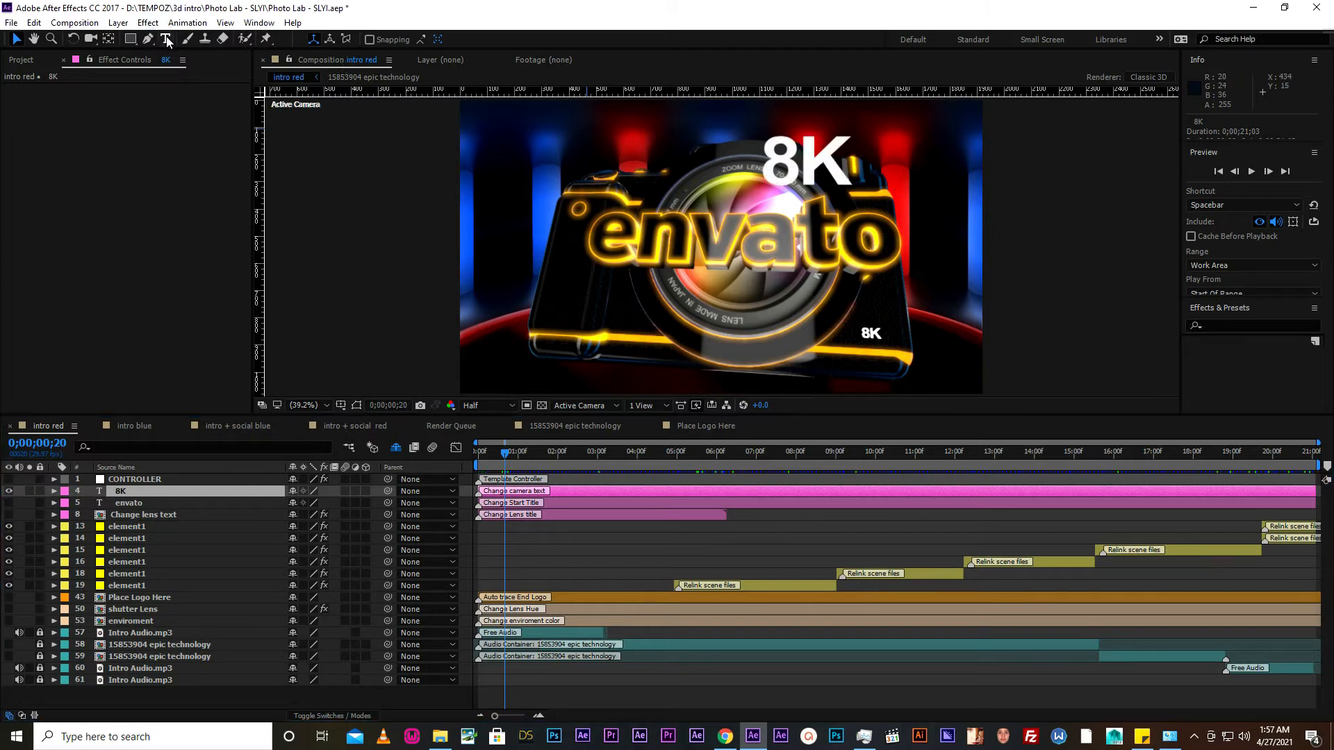
pyautogui.click(806, 164)
pyautogui.press('BackSpace')
pyautogui.write('6')
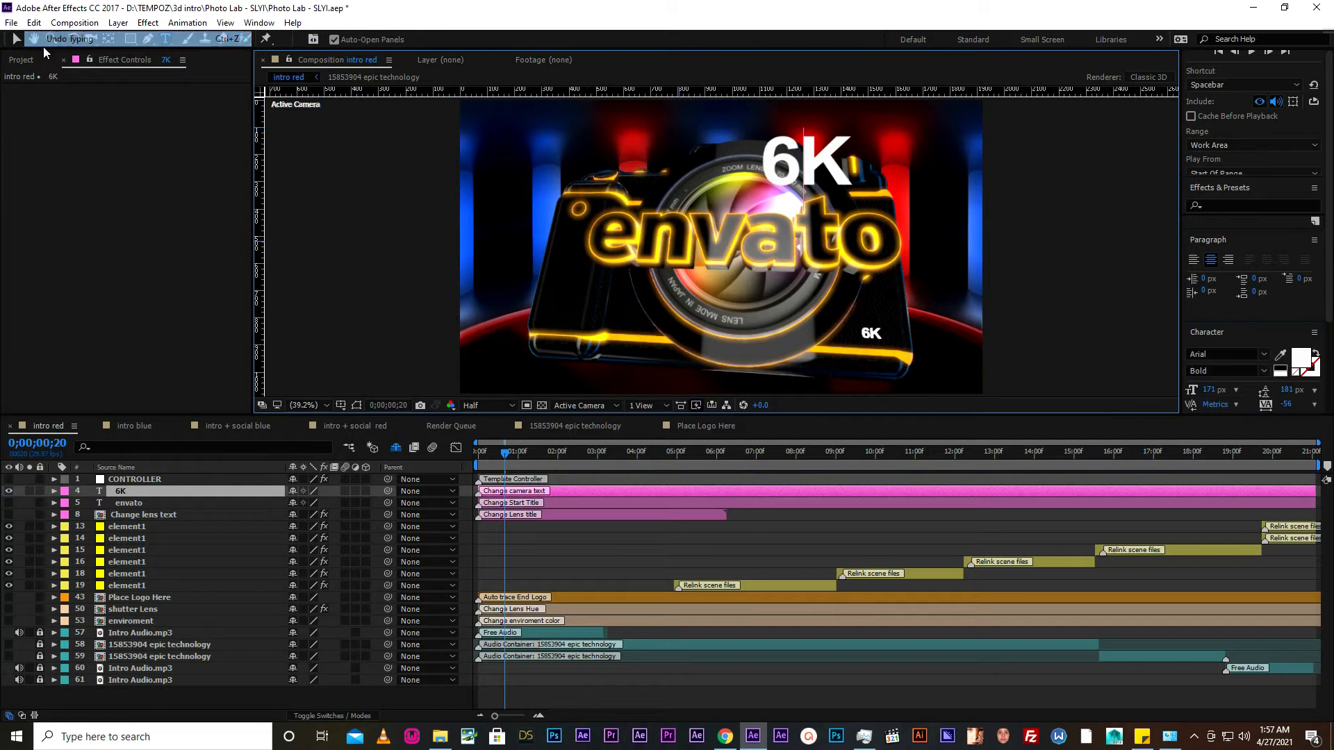
pyautogui.hotkey('shift', 'Left')
pyautogui.write('7')
pyautogui.hotkey('shift', 'Left')
# - Undo the camera text typing and hide the camera text layer
pyautogui.click(33, 22)
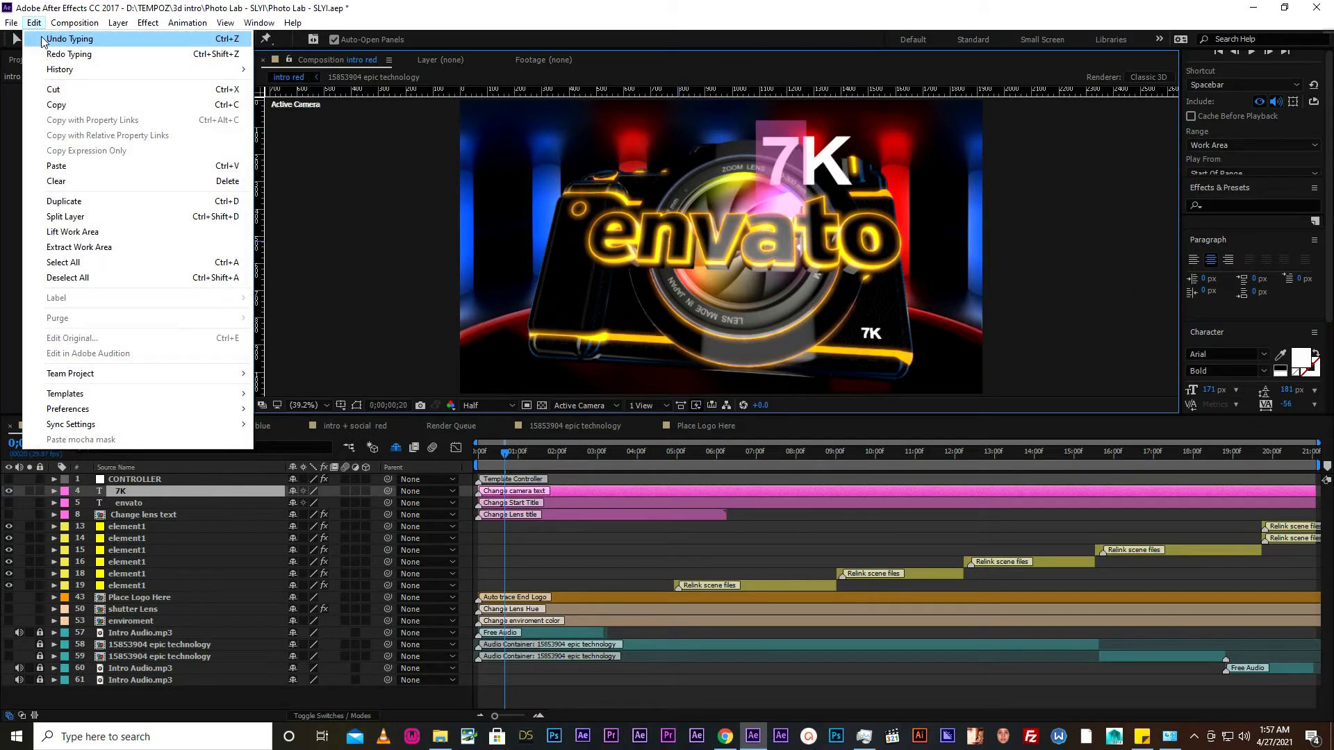
pyautogui.click(45, 39)
pyautogui.click(9, 490)
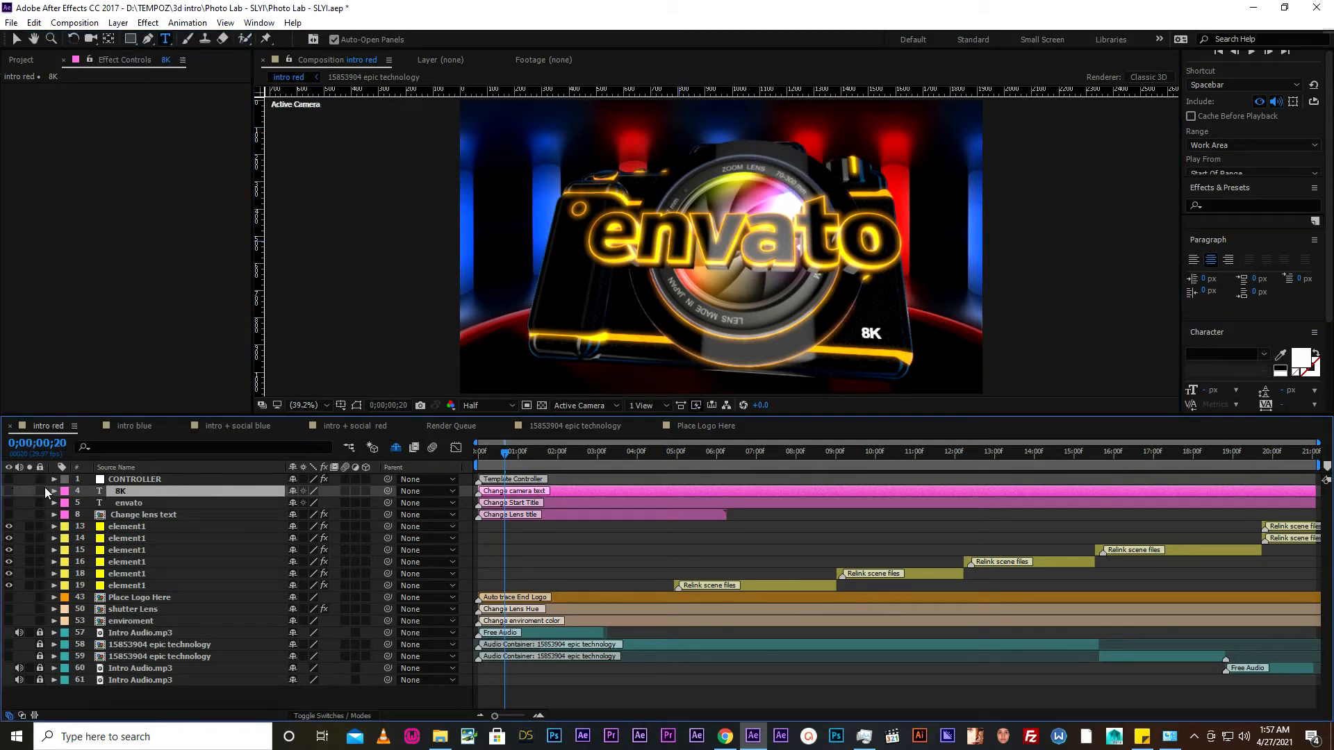
# - Show the envato start title layer and move its white text fully inside the frame, above the camera lens
pyautogui.click(127, 505)
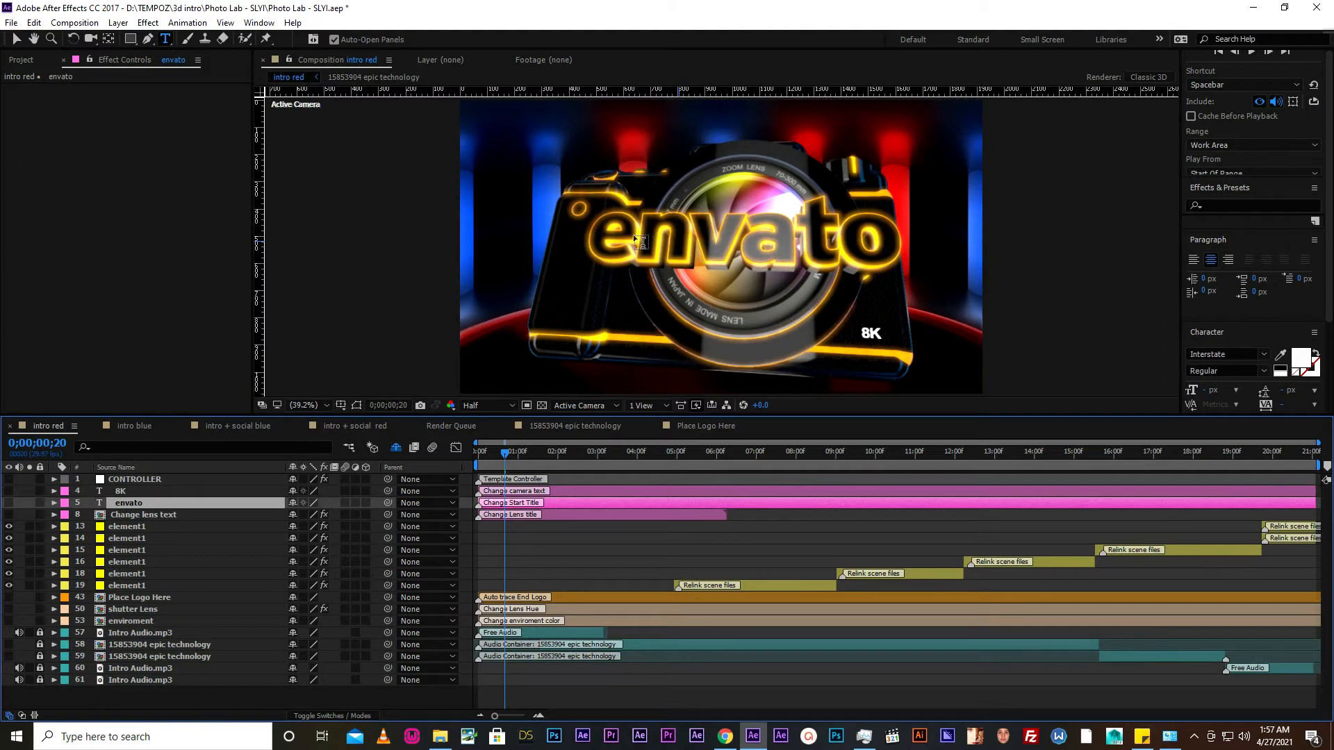
pyautogui.click(9, 502)
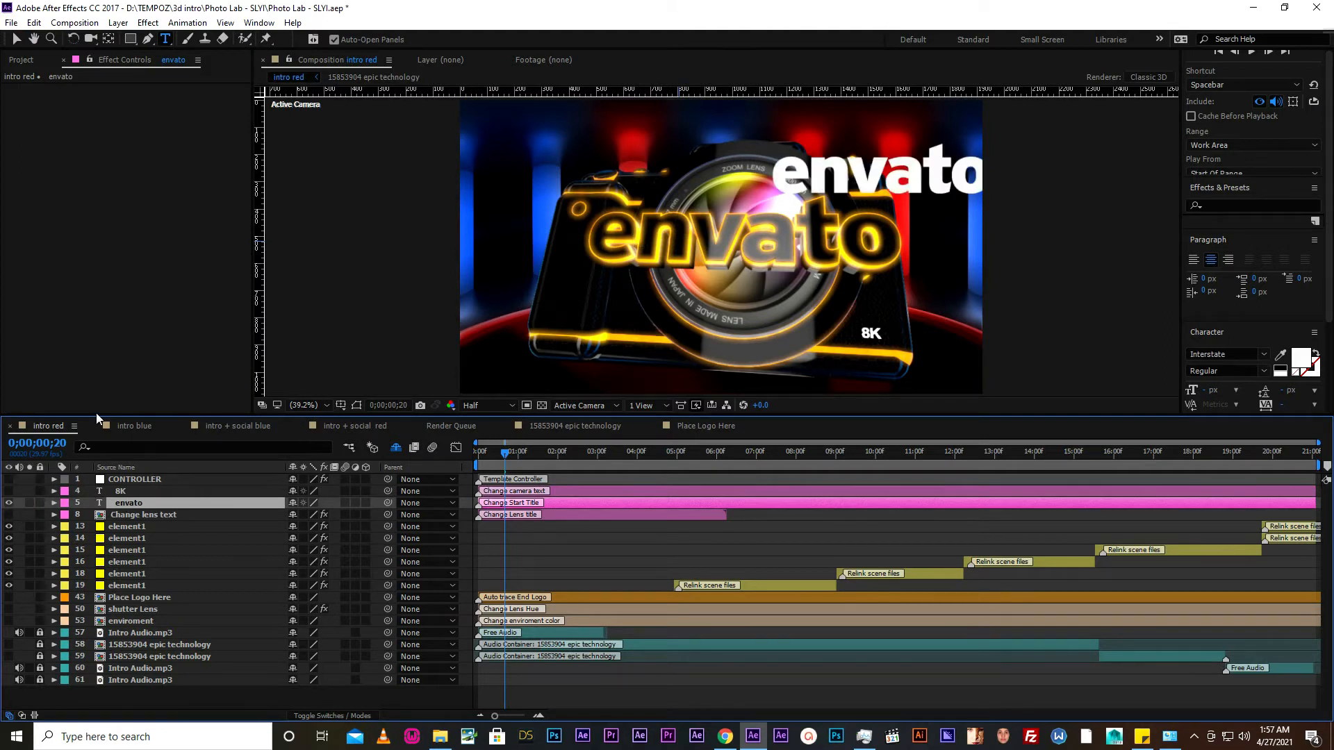
pyautogui.click(18, 39)
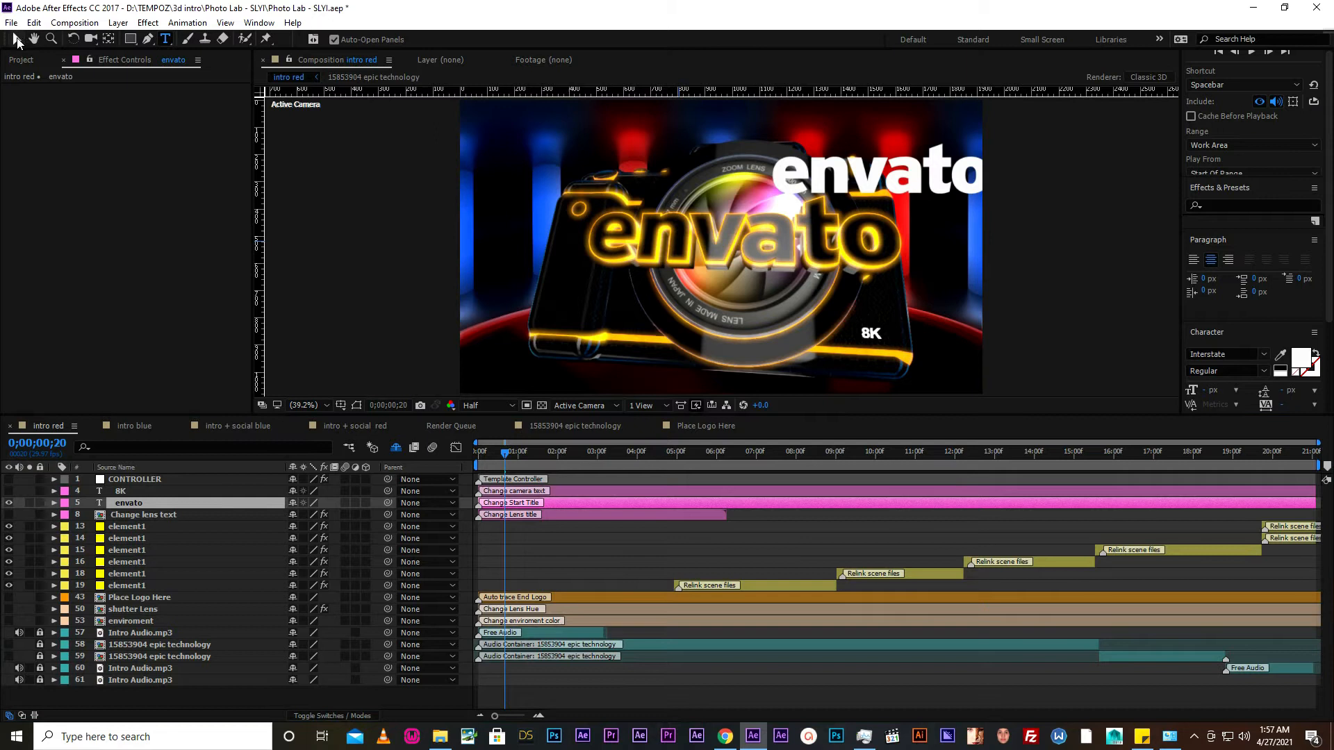
pyautogui.click(825, 184)
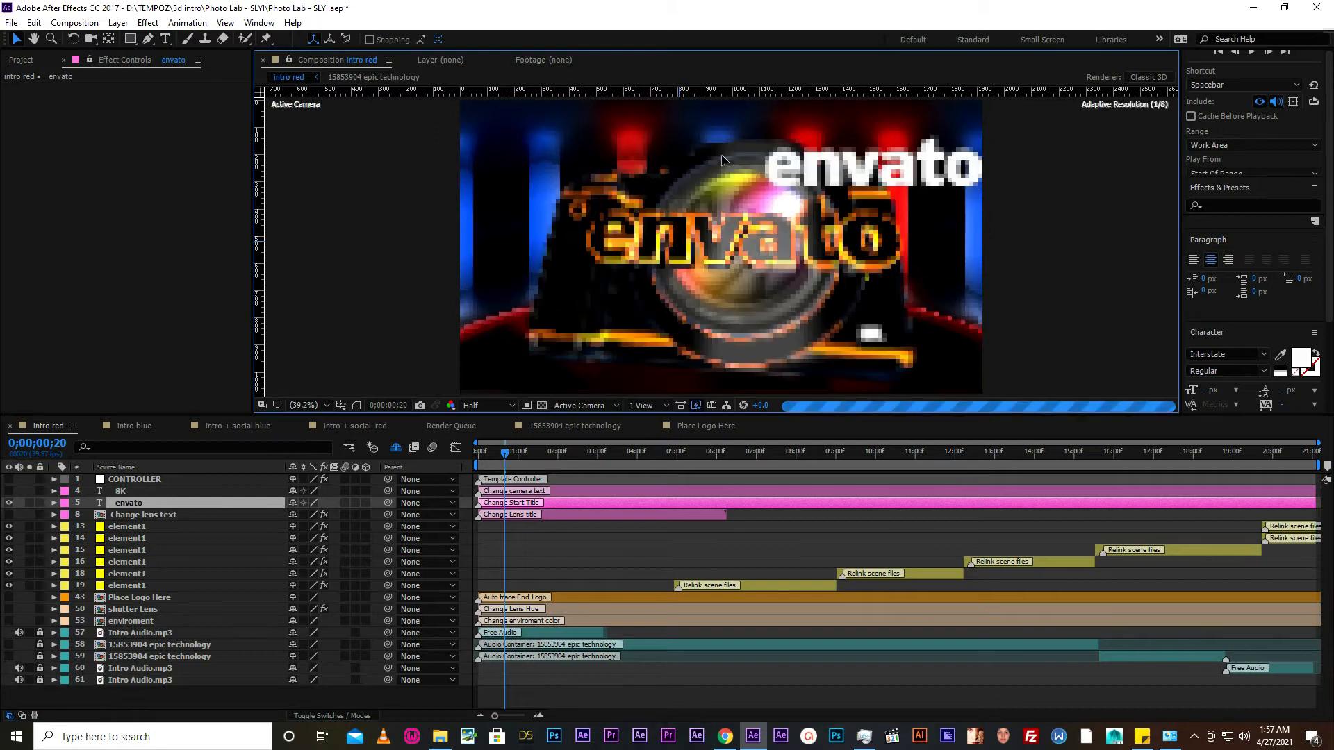
# - Replace the start title text with "ballads" and hide the title layer
pyautogui.click(165, 39)
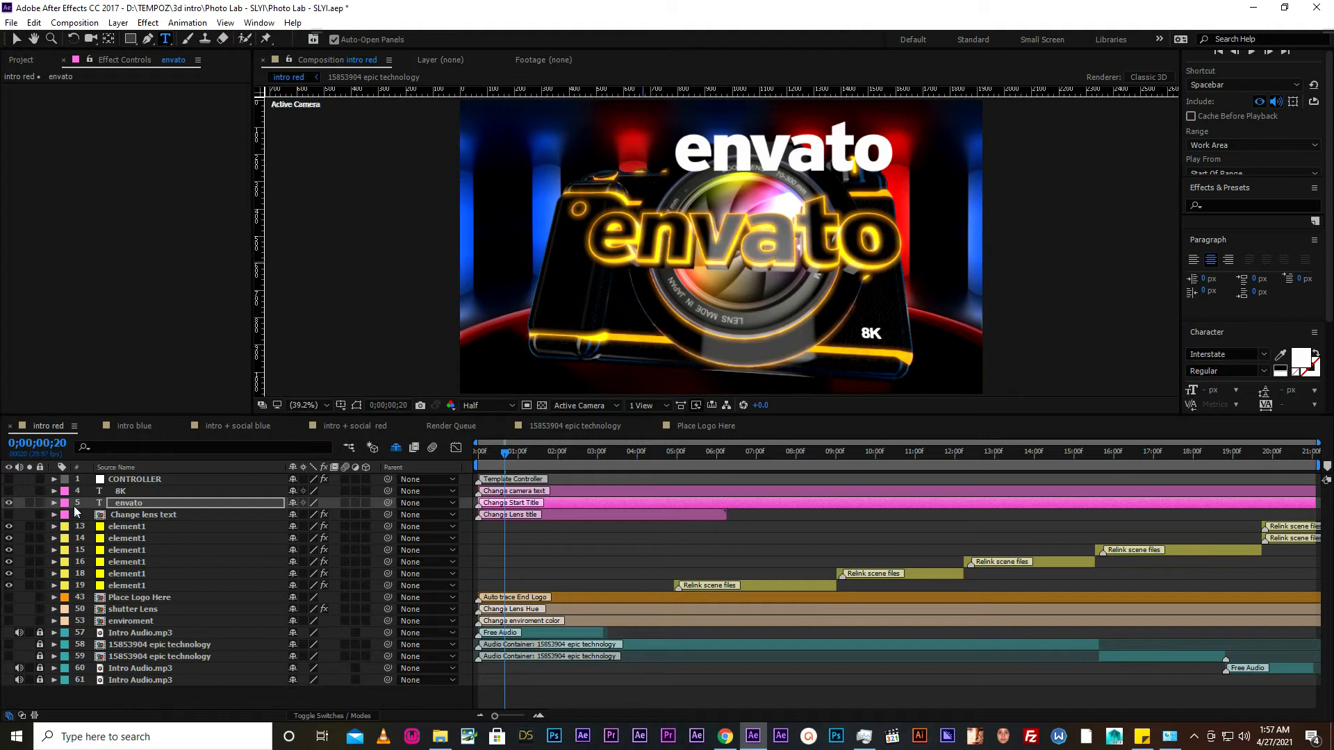
pyautogui.doubleClick(740, 149)
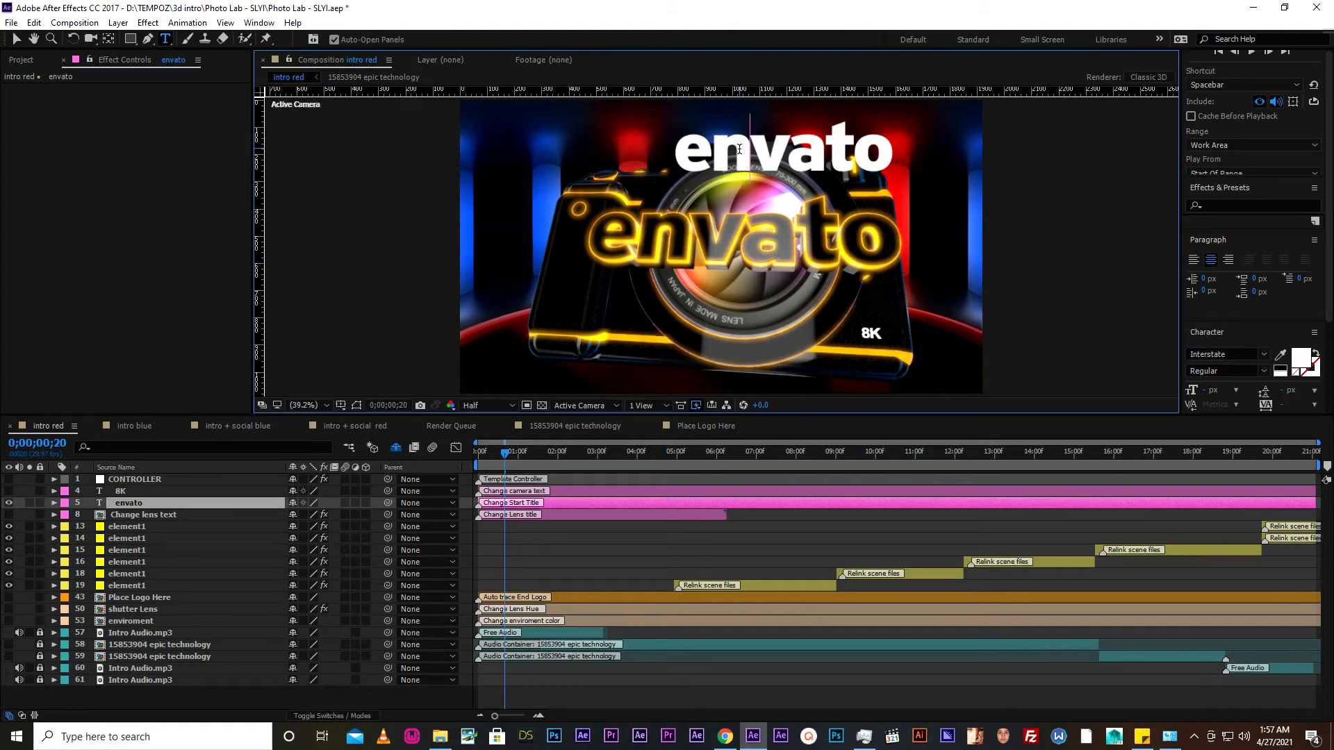
pyautogui.write('ballads')
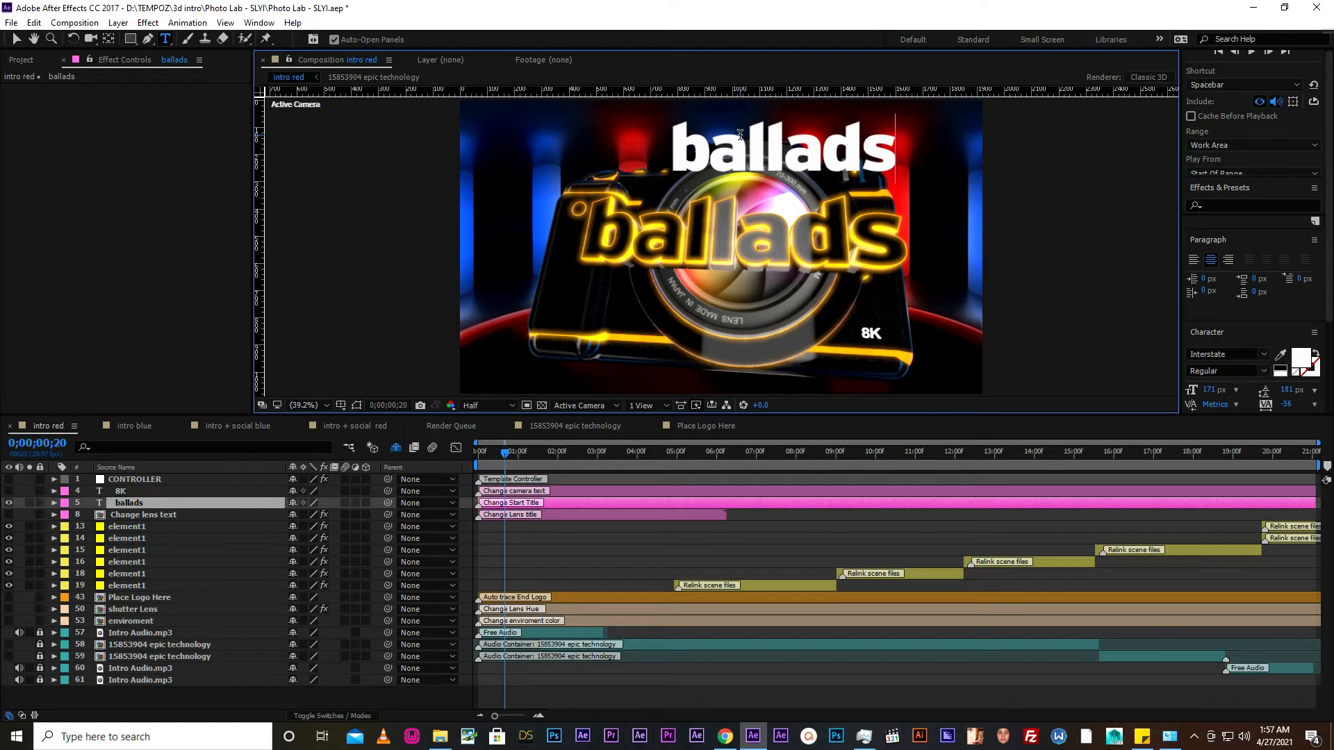
pyautogui.click(128, 517)
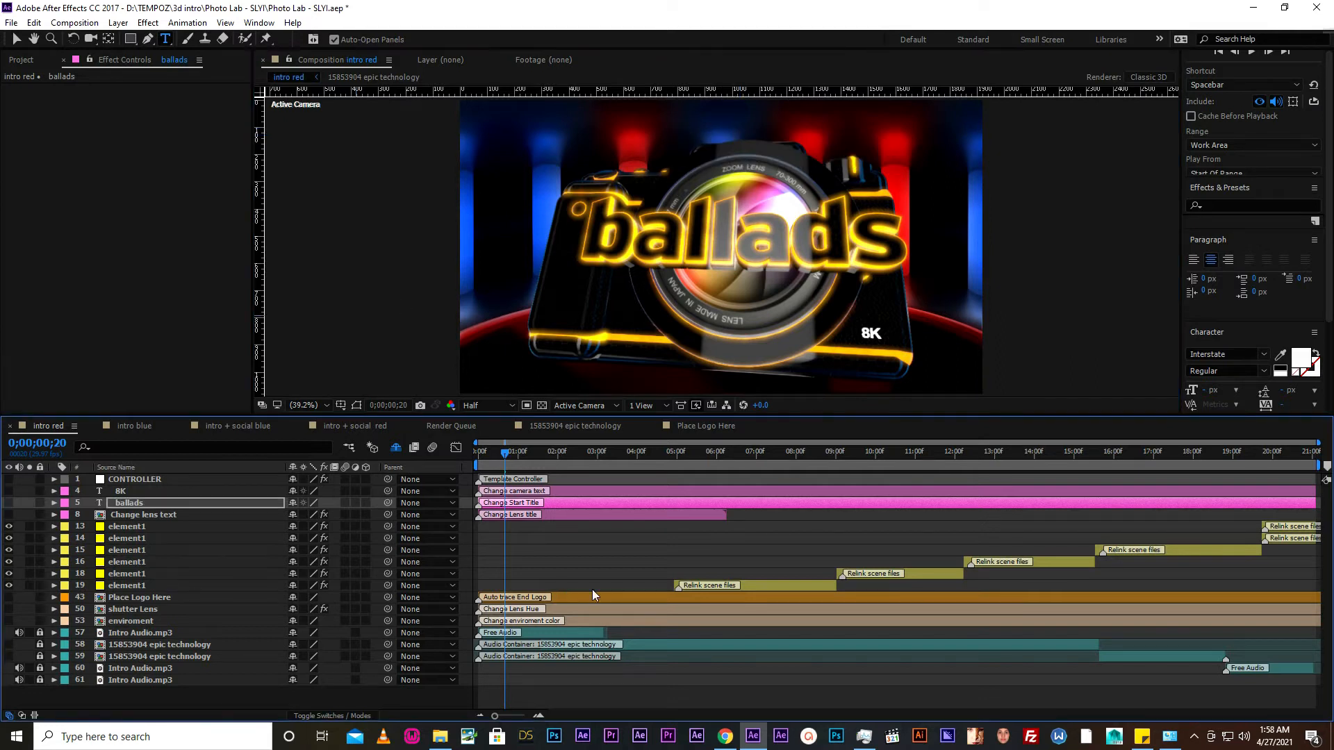
# - Move the intro red playhead to 0;00;04;05 and open the Change lens text composition
pyautogui.click(140, 514)
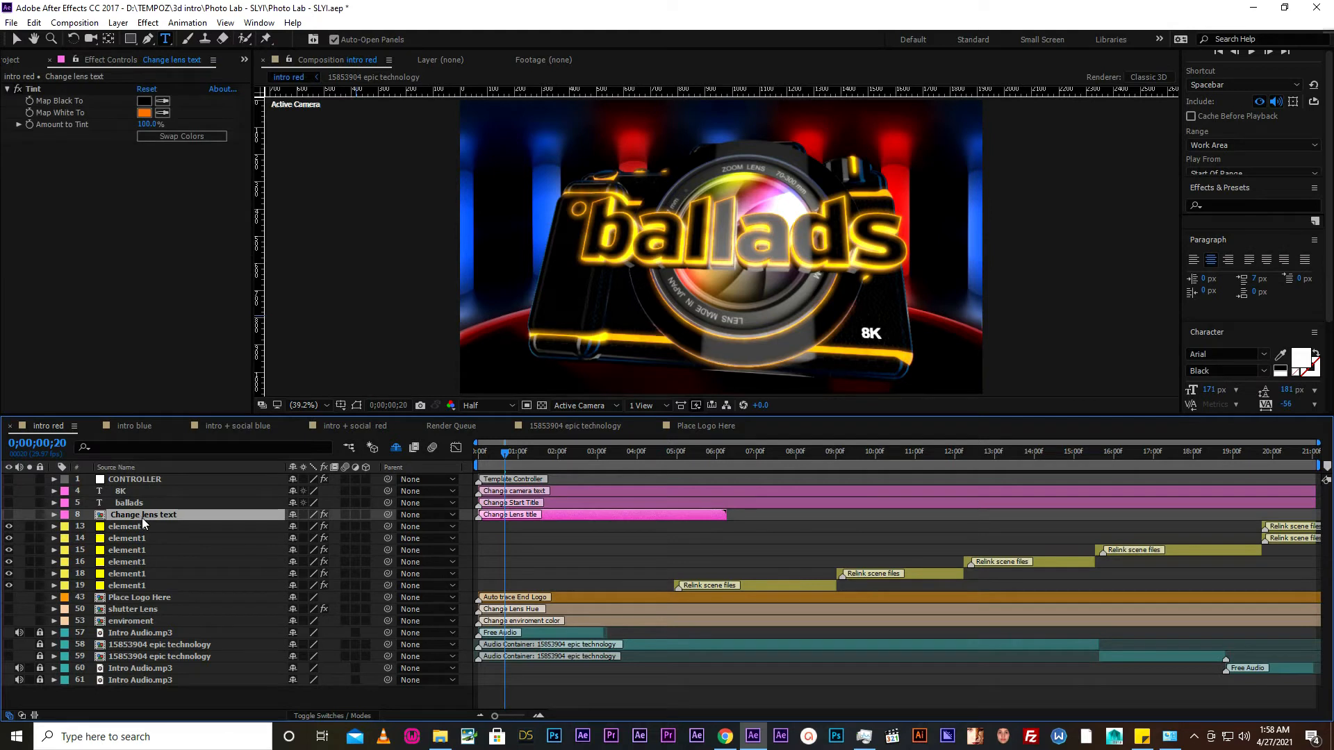
pyautogui.click(553, 459)
pyautogui.click(643, 464)
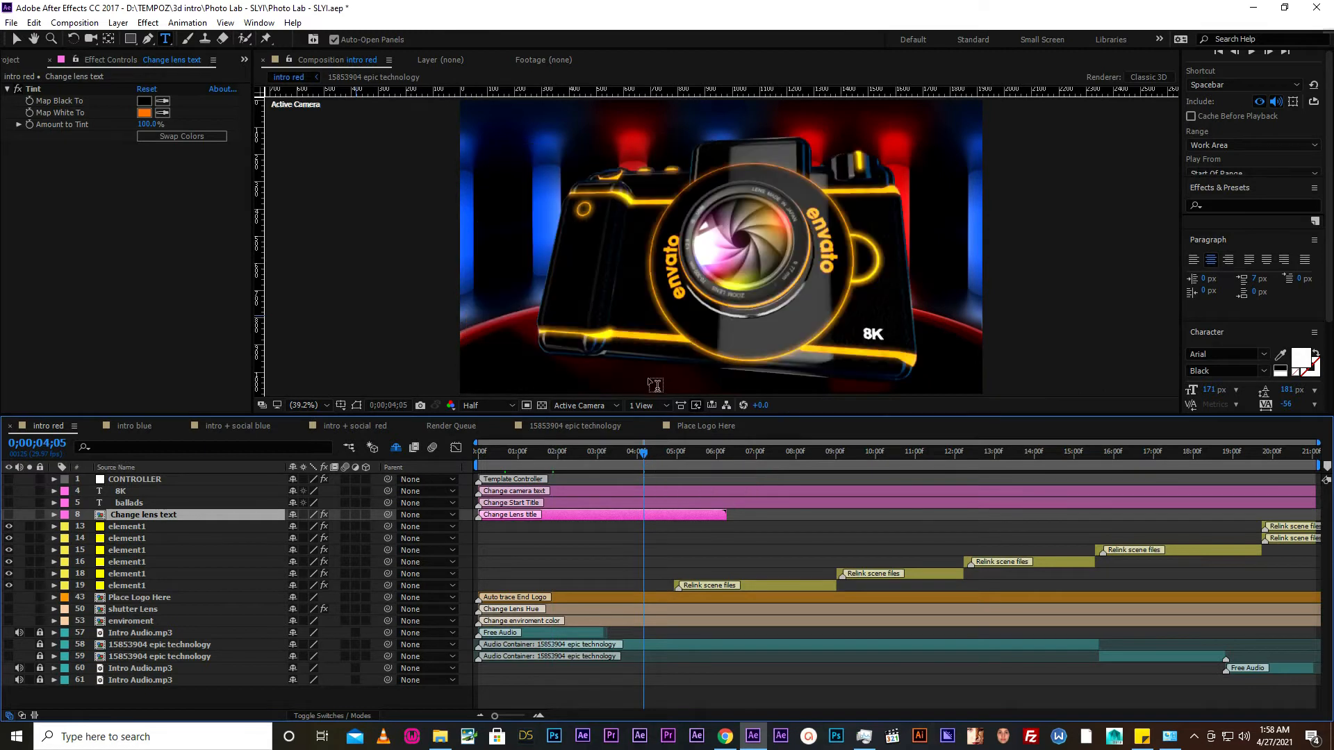
pyautogui.click(16, 39)
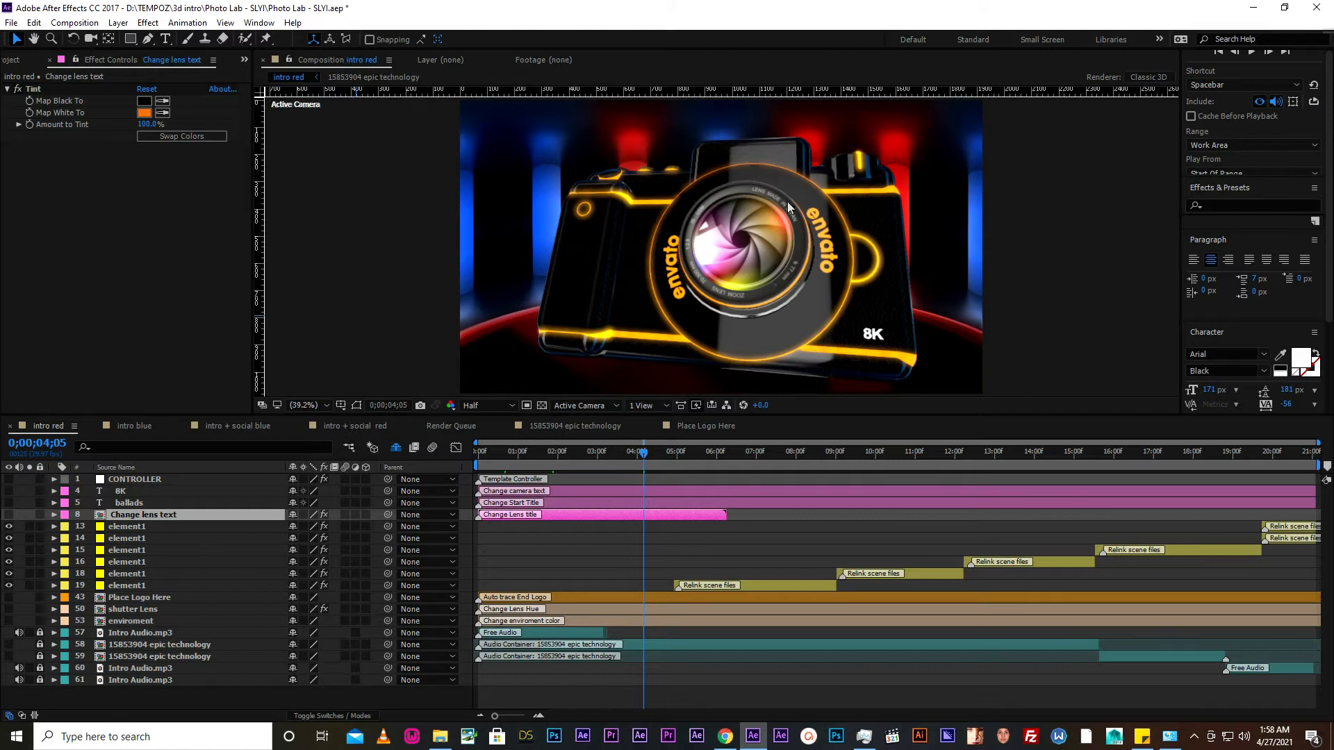
pyautogui.doubleClick(100, 515)
# - Replace the upper "envato" word on the circular lens text path with "ballads"
pyautogui.click(165, 39)
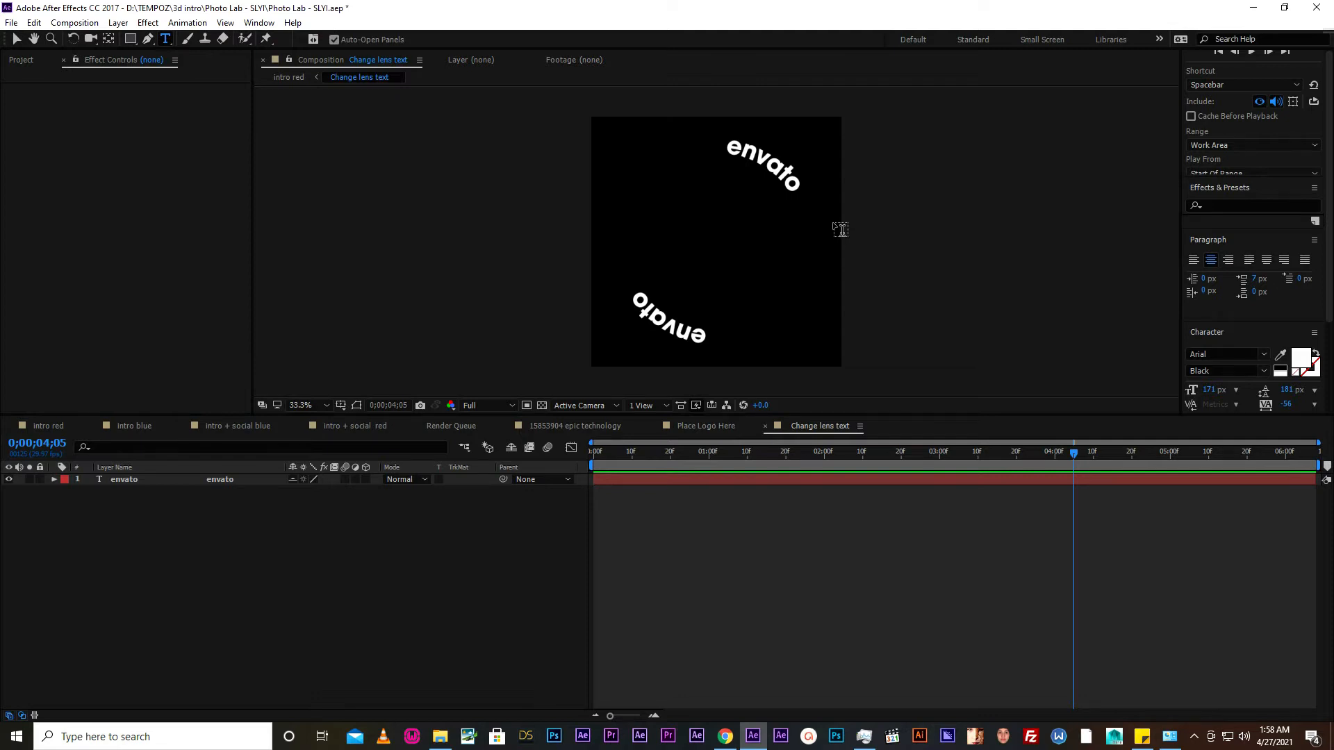
pyautogui.doubleClick(763, 149)
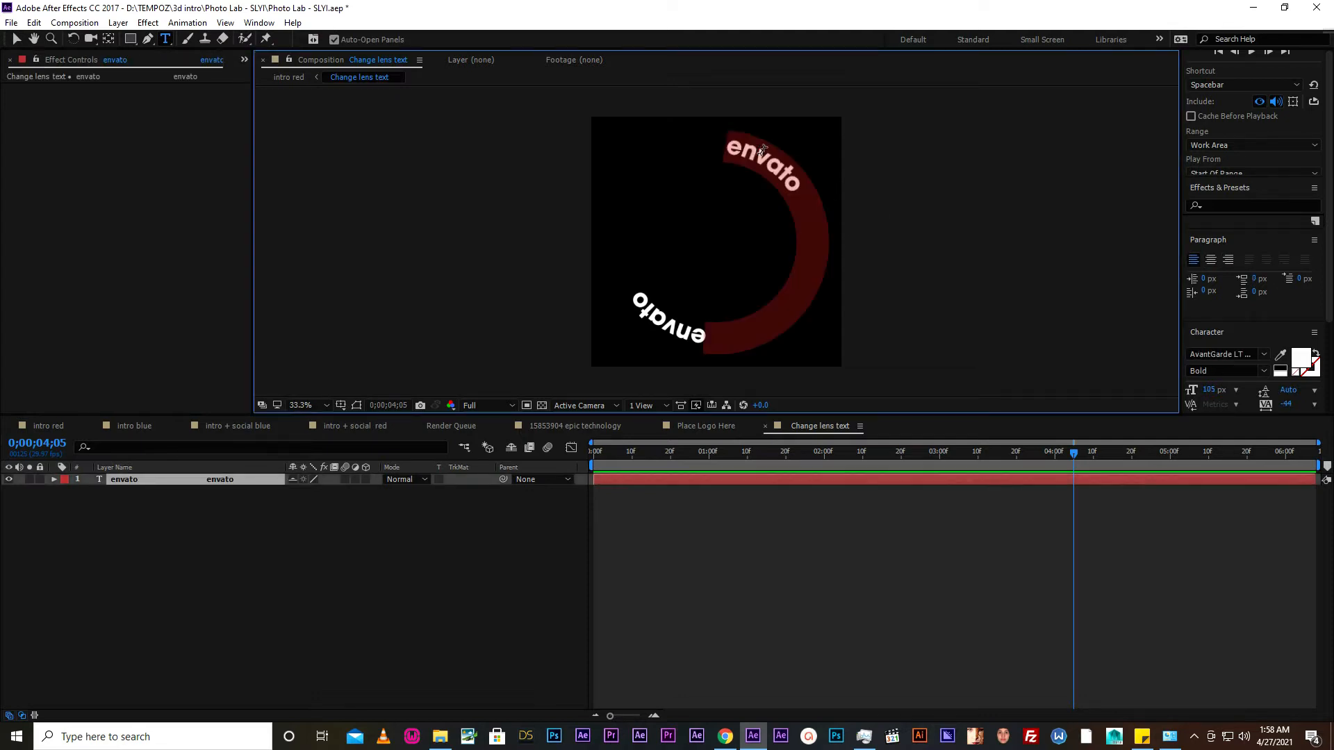
pyautogui.click(763, 149)
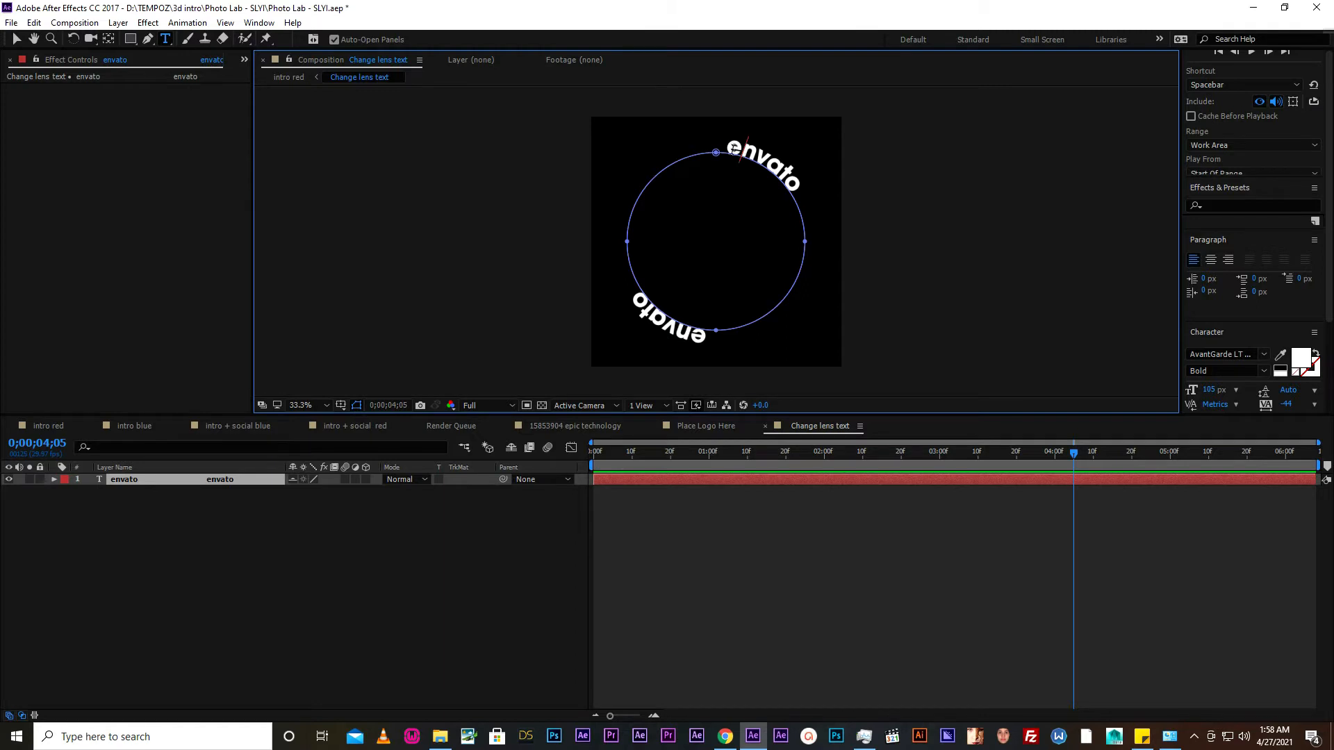
pyautogui.moveTo(727, 147); pyautogui.dragTo(798, 187)
pyautogui.write('ballads')
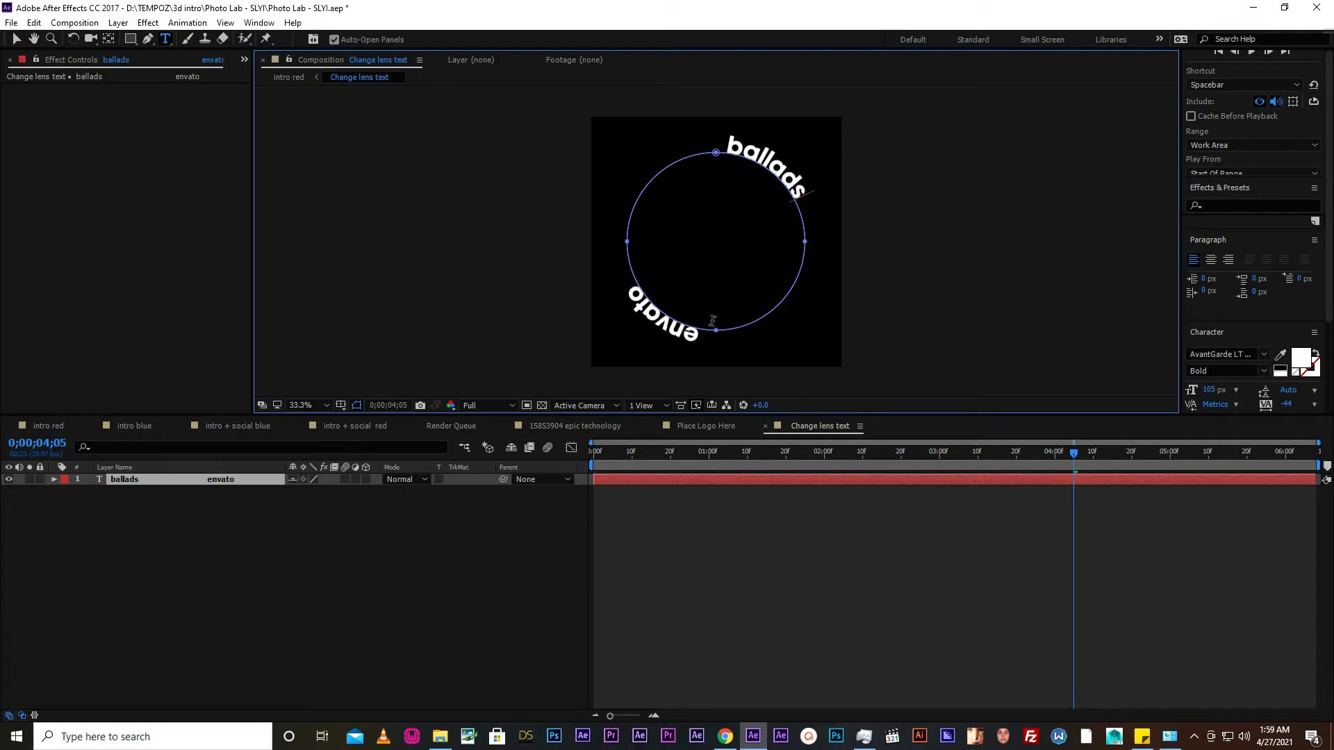
# - Replace the lower "envato" word on the circular path with "ballads" and return to the intro red composition
pyautogui.moveTo(700, 336); pyautogui.dragTo(634, 276)
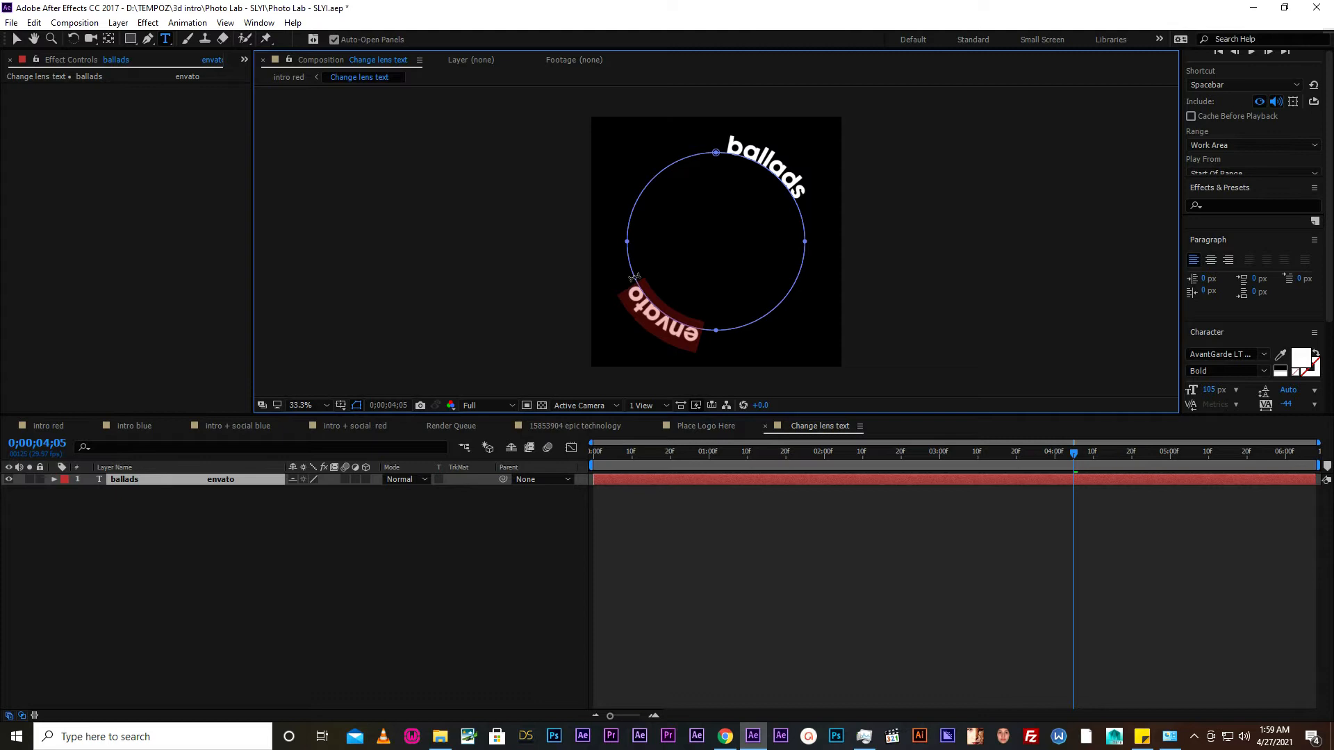
pyautogui.write('ballads')
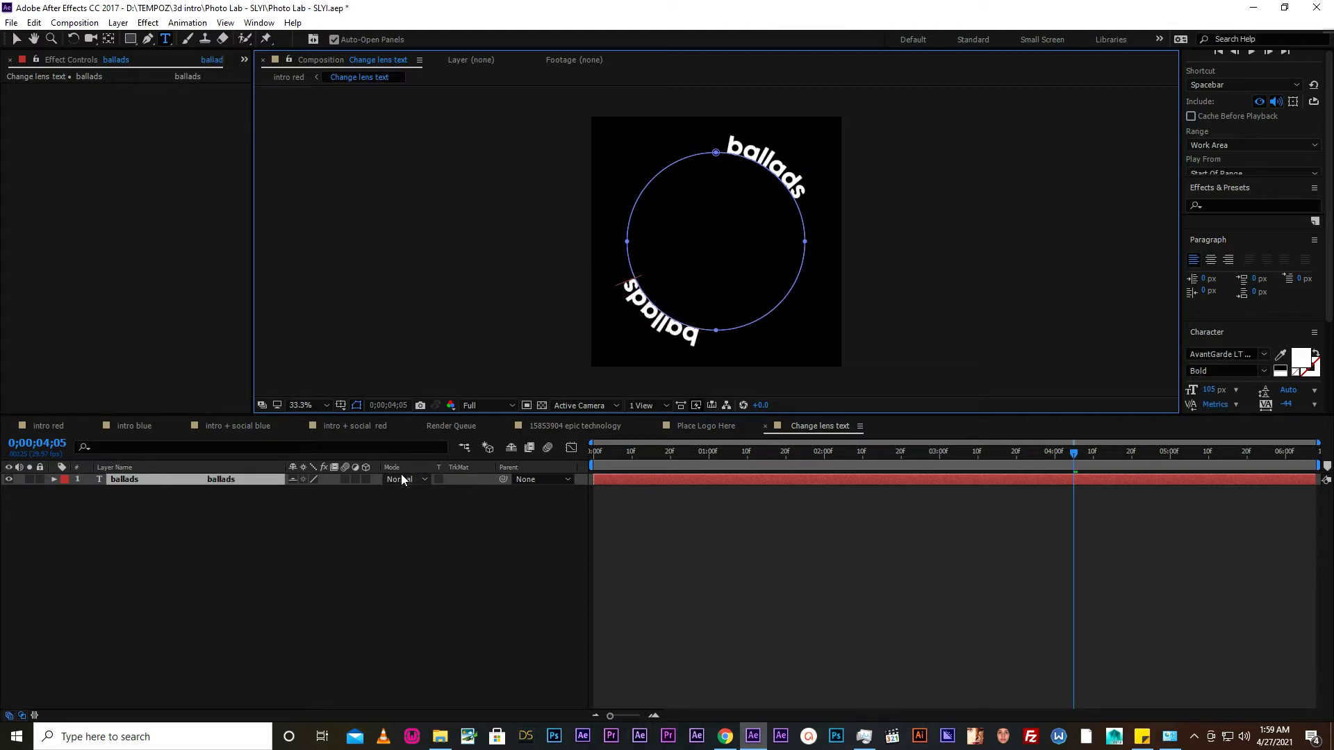
pyautogui.click(61, 428)
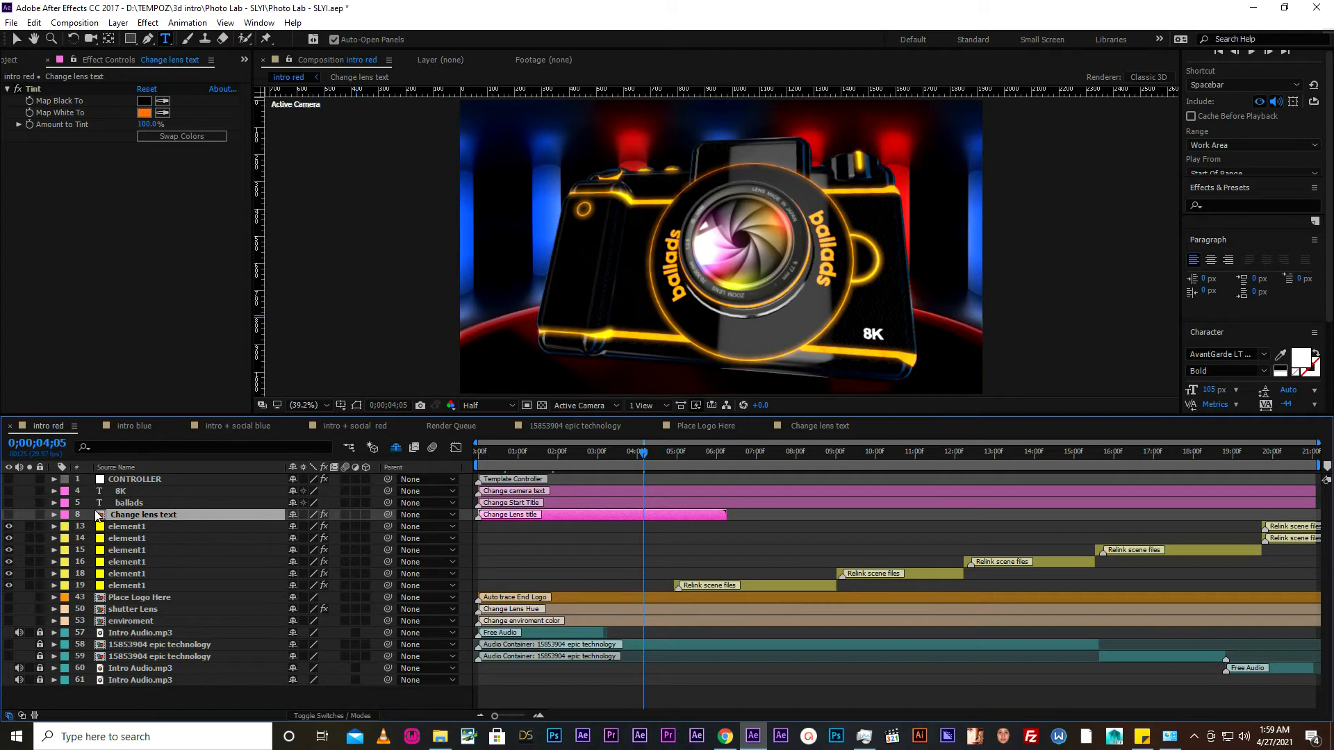
# - Select the Place Logo Here layer and move the playhead to 0;00;18;23 at the end logo
pyautogui.click(135, 599)
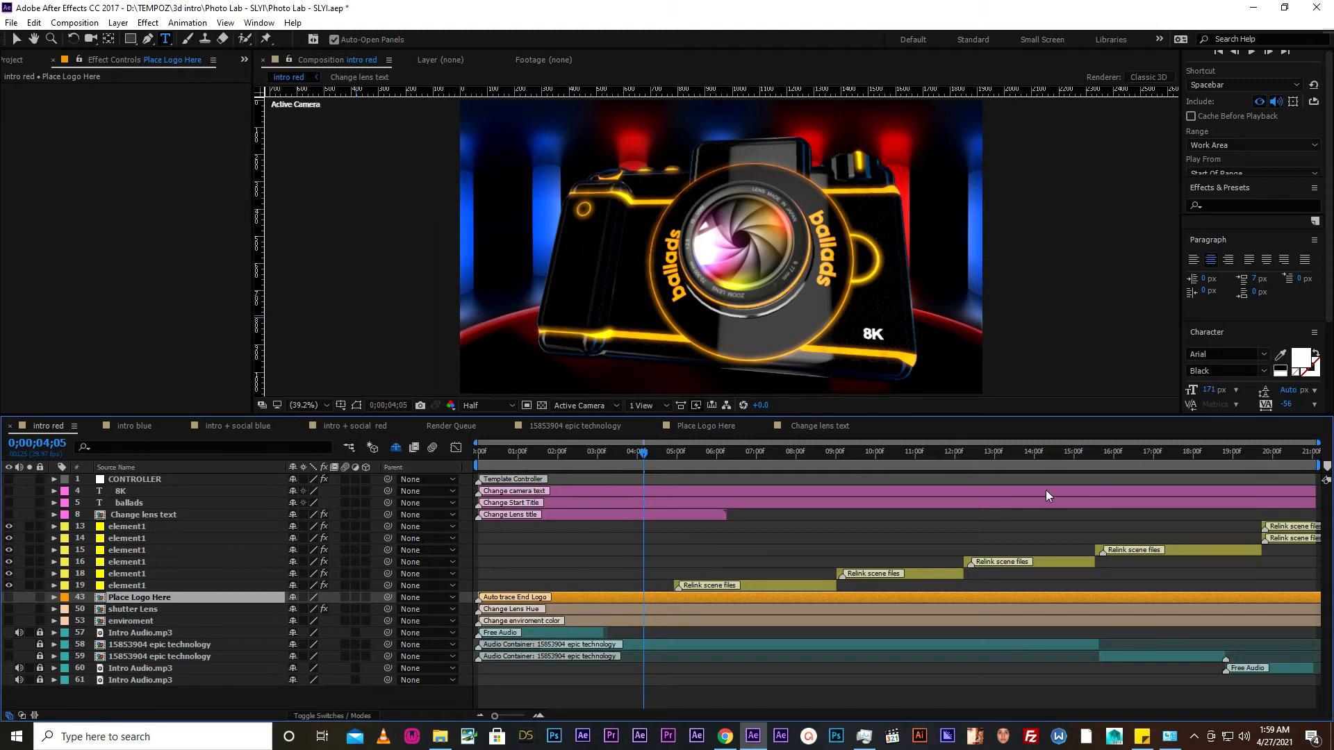
pyautogui.click(1236, 454)
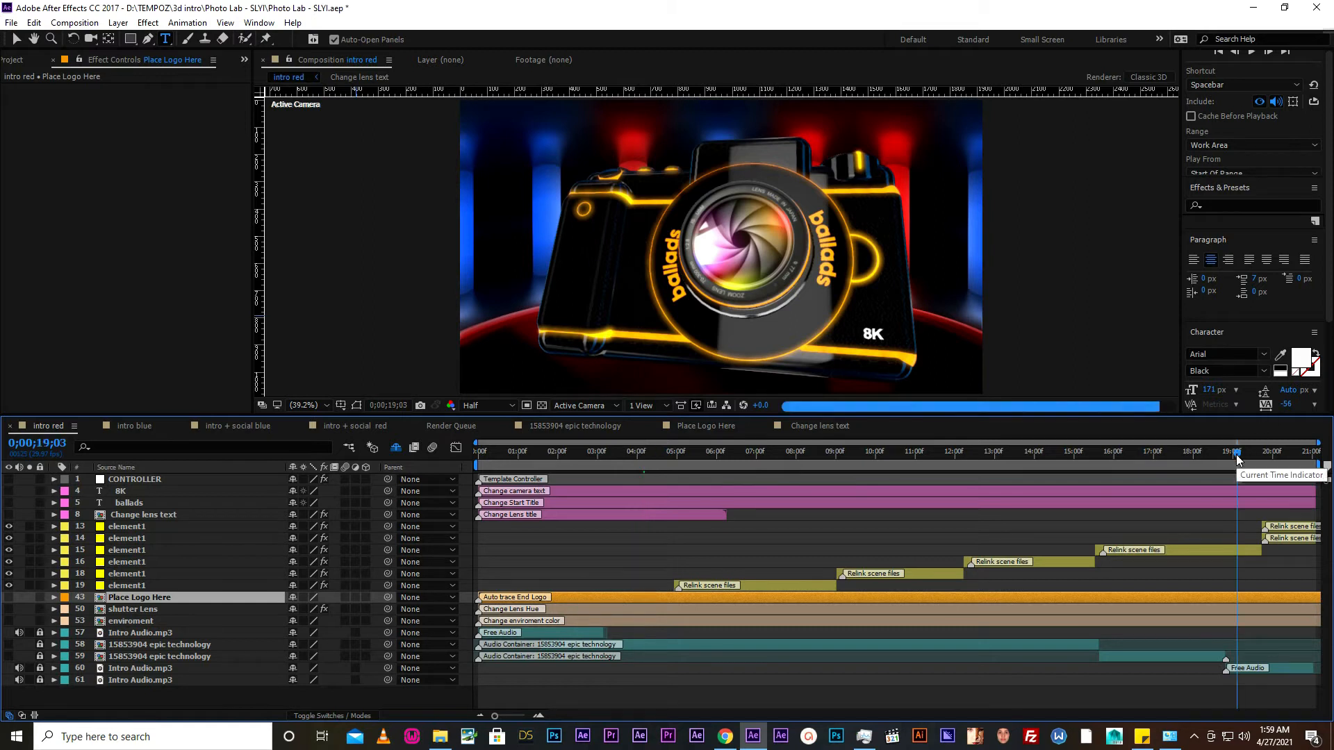
pyautogui.moveTo(1236, 454); pyautogui.dragTo(1223, 460)
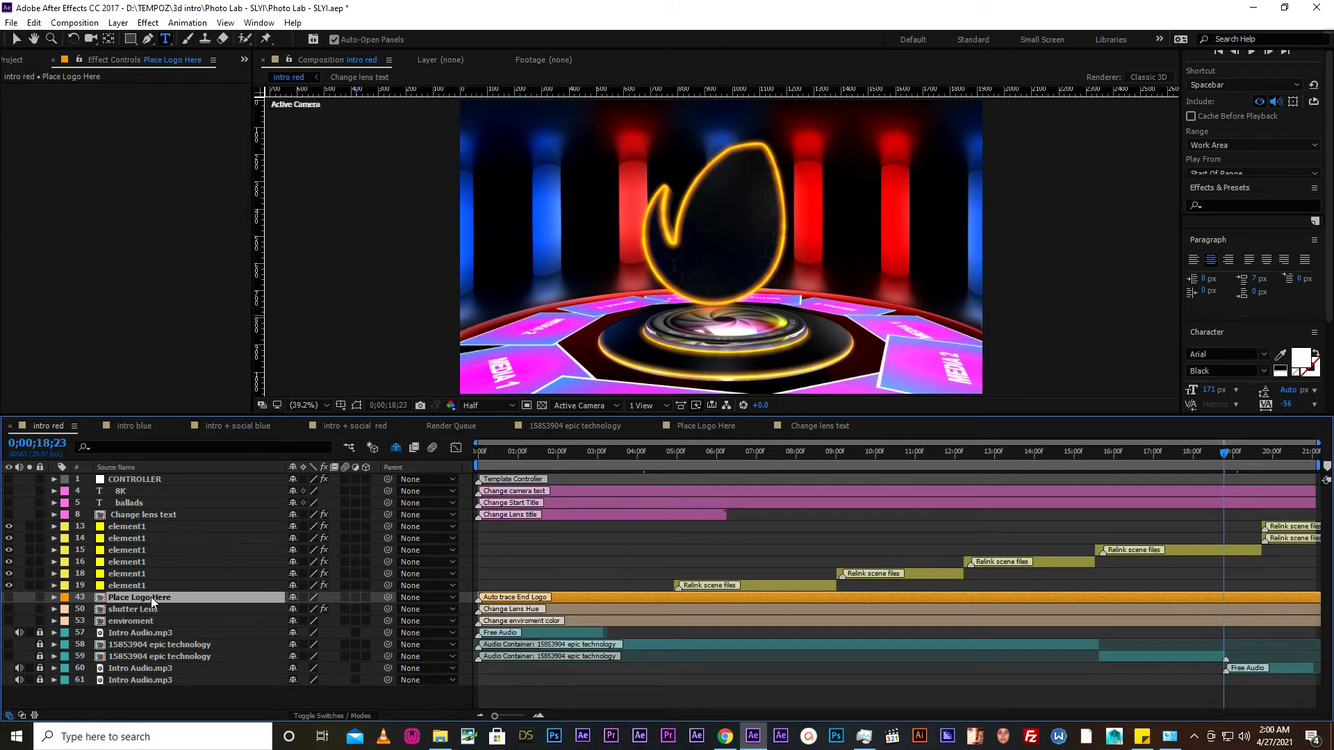
# - Reveal the masks of the Place Logo Here layer and delete Mask 1
pyautogui.press('m')
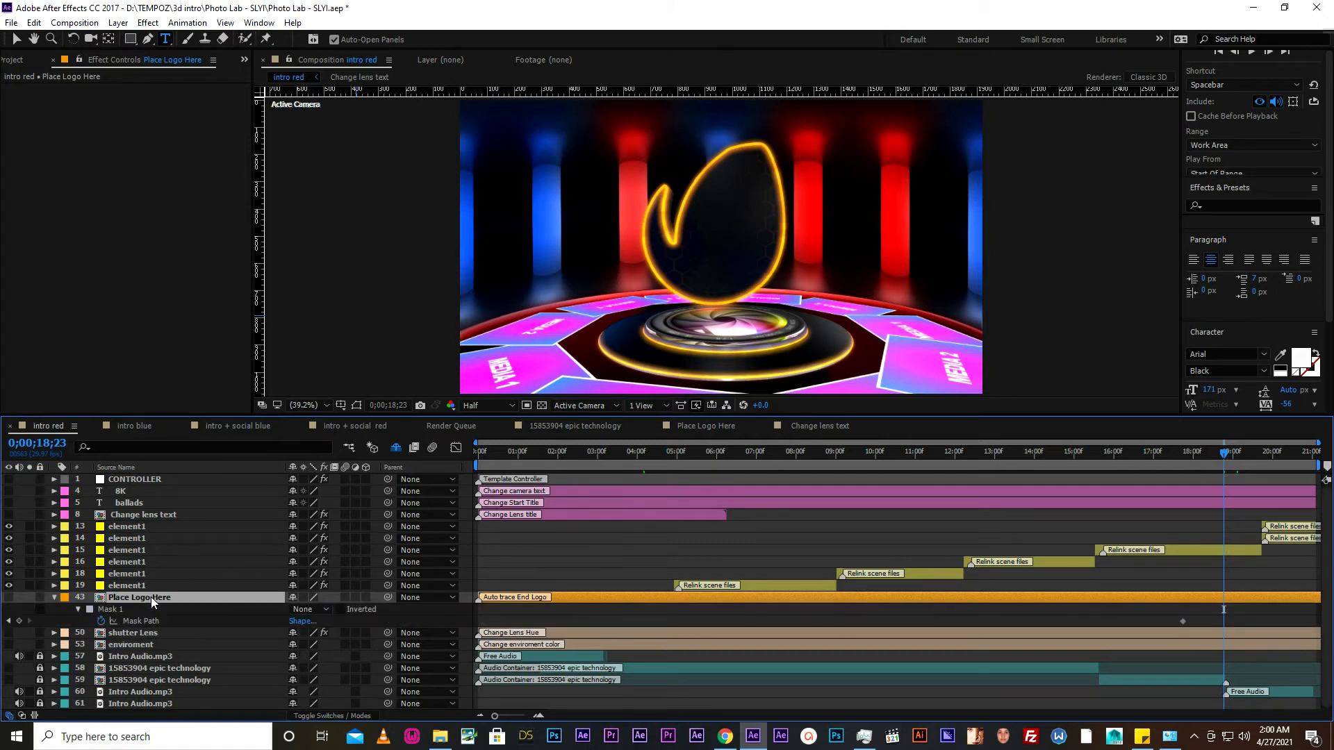
pyautogui.click(55, 597)
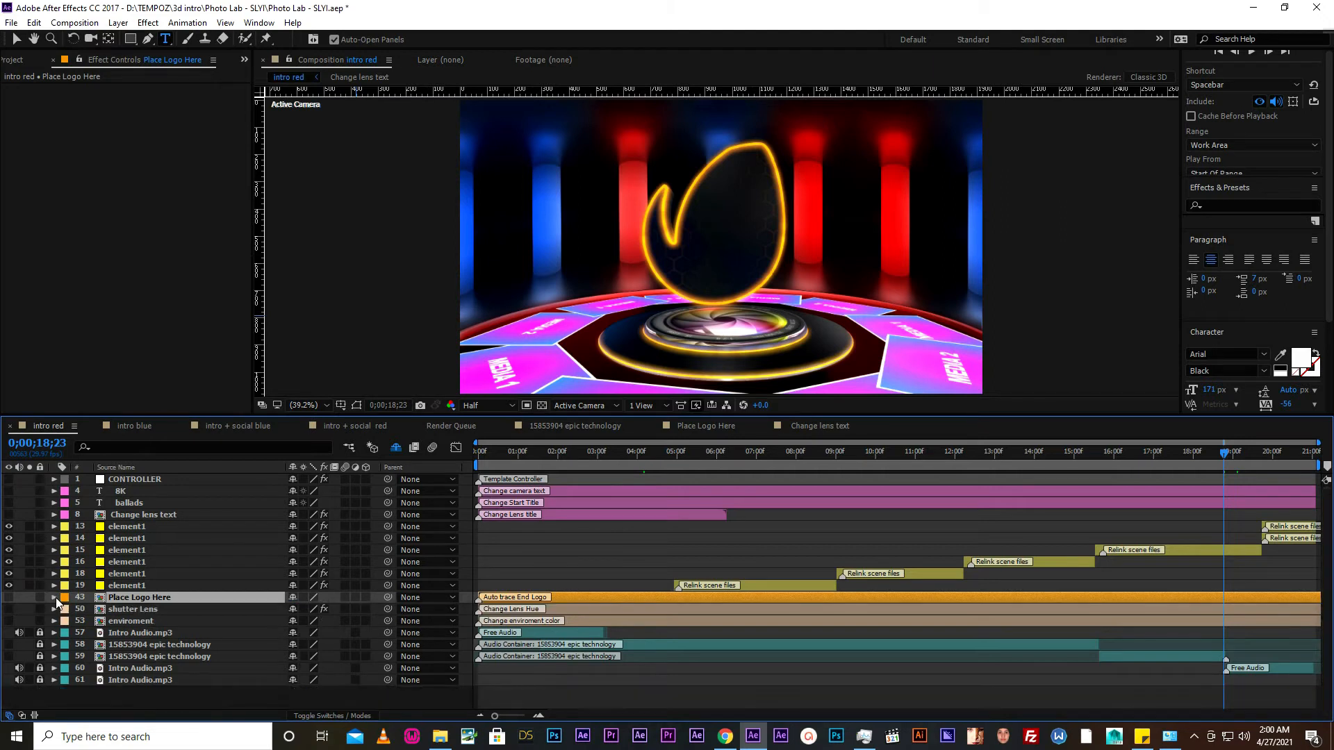
pyautogui.click(55, 597)
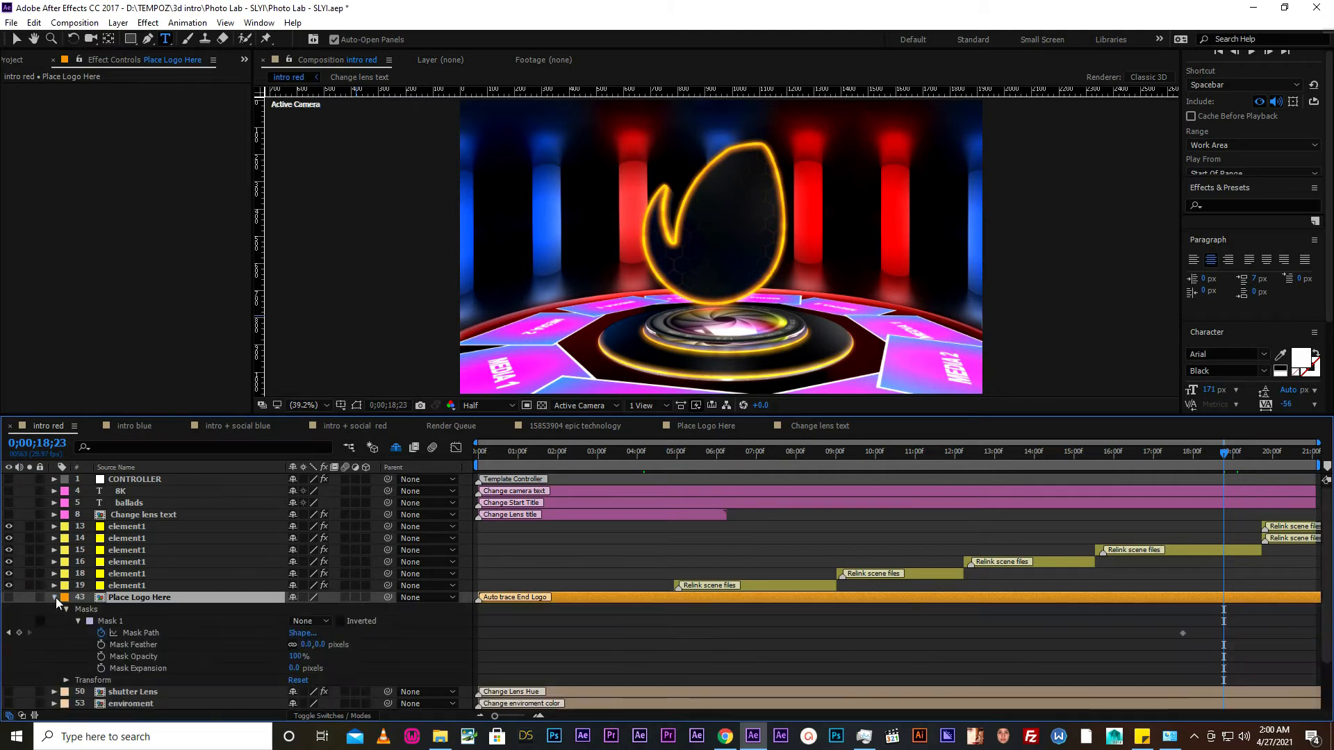
pyautogui.click(102, 624)
pyautogui.doubleClick(100, 622)
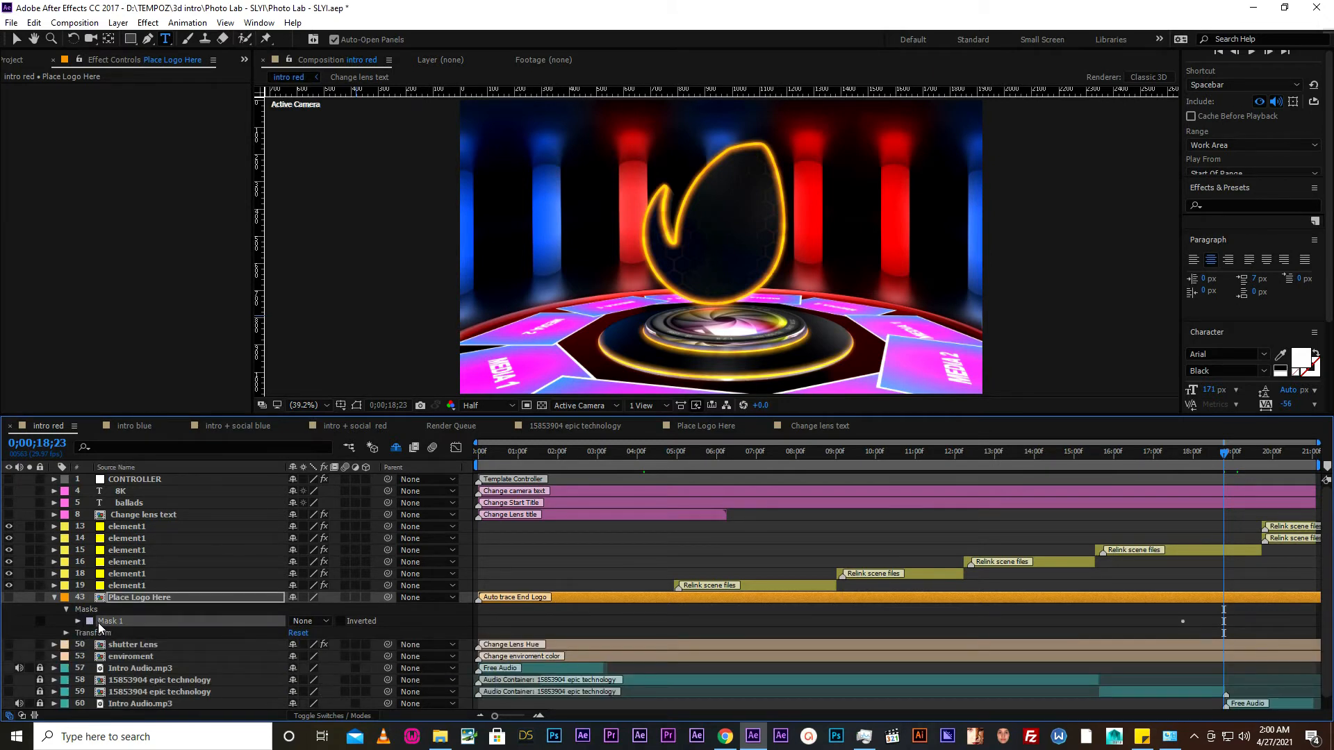
pyautogui.press('Delete')
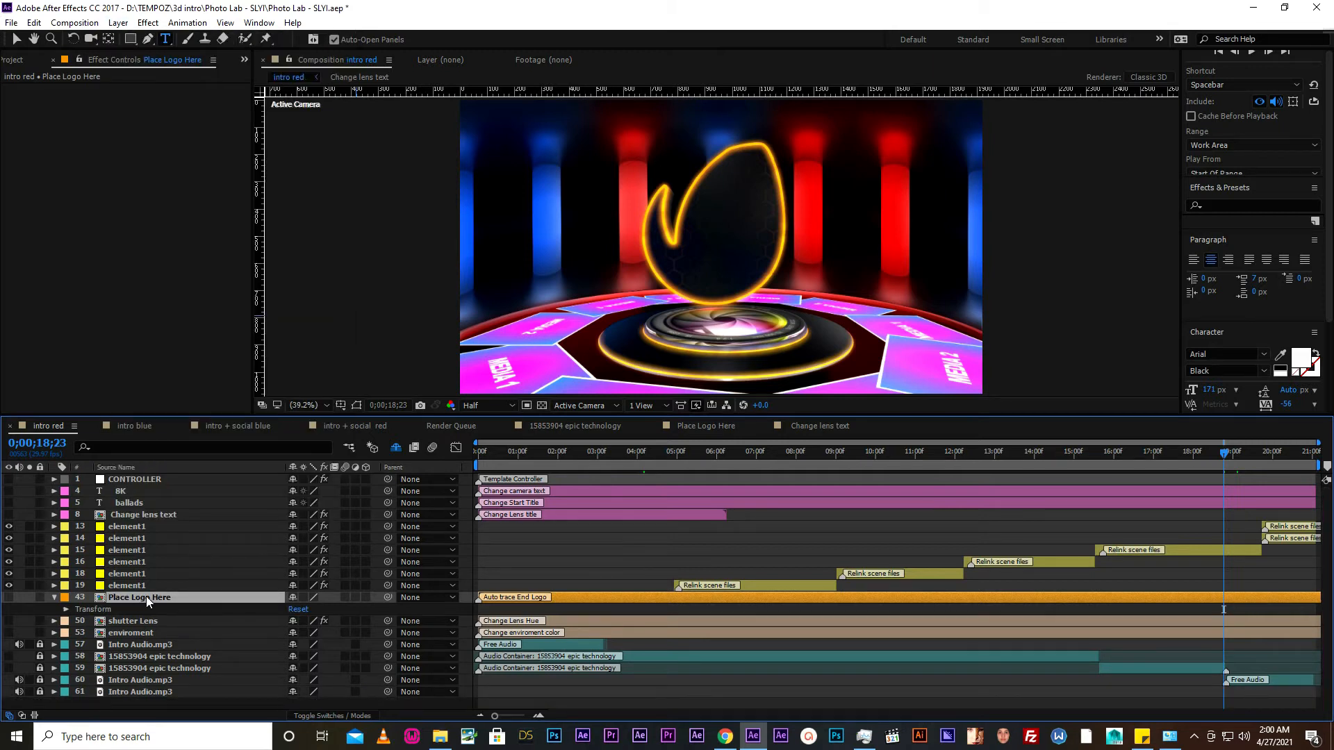
# - Auto-trace the Place Logo Here layer from its alpha channel for the current frame only, and collapse the layer
pyautogui.click(118, 22)
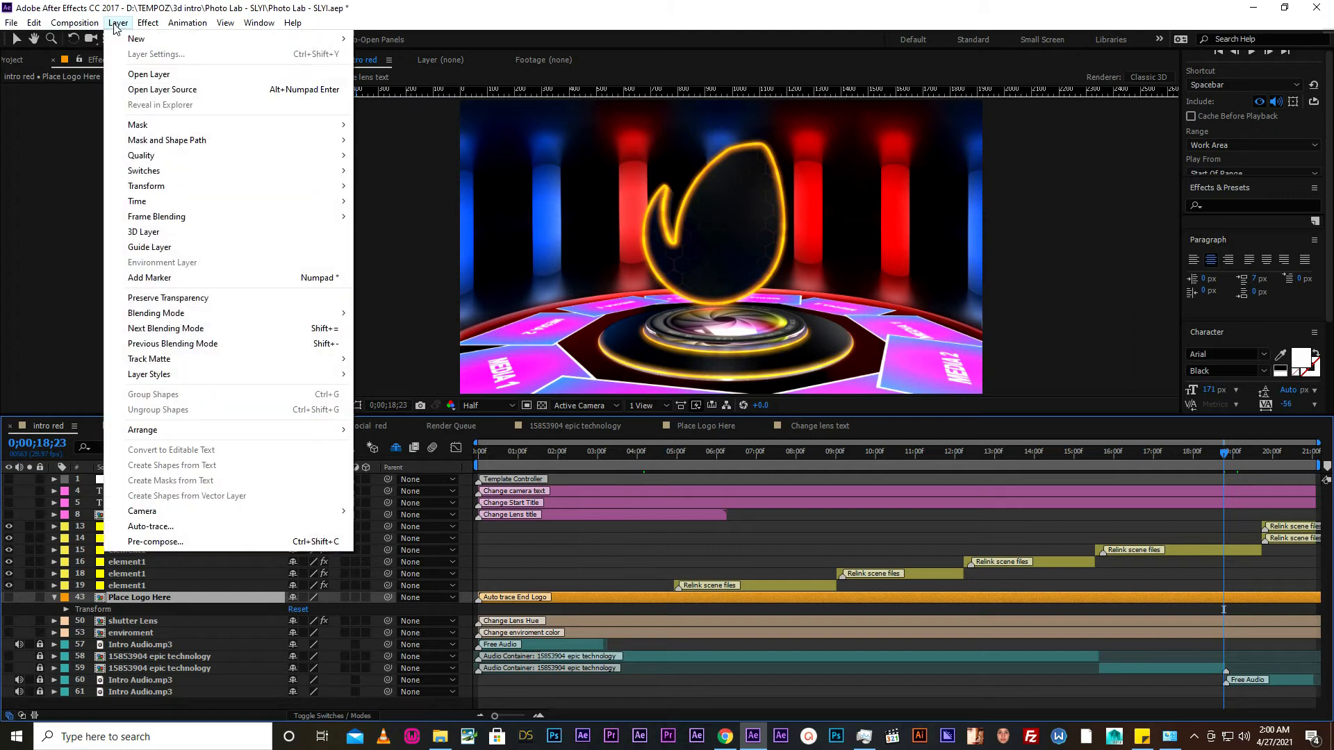
pyautogui.click(160, 526)
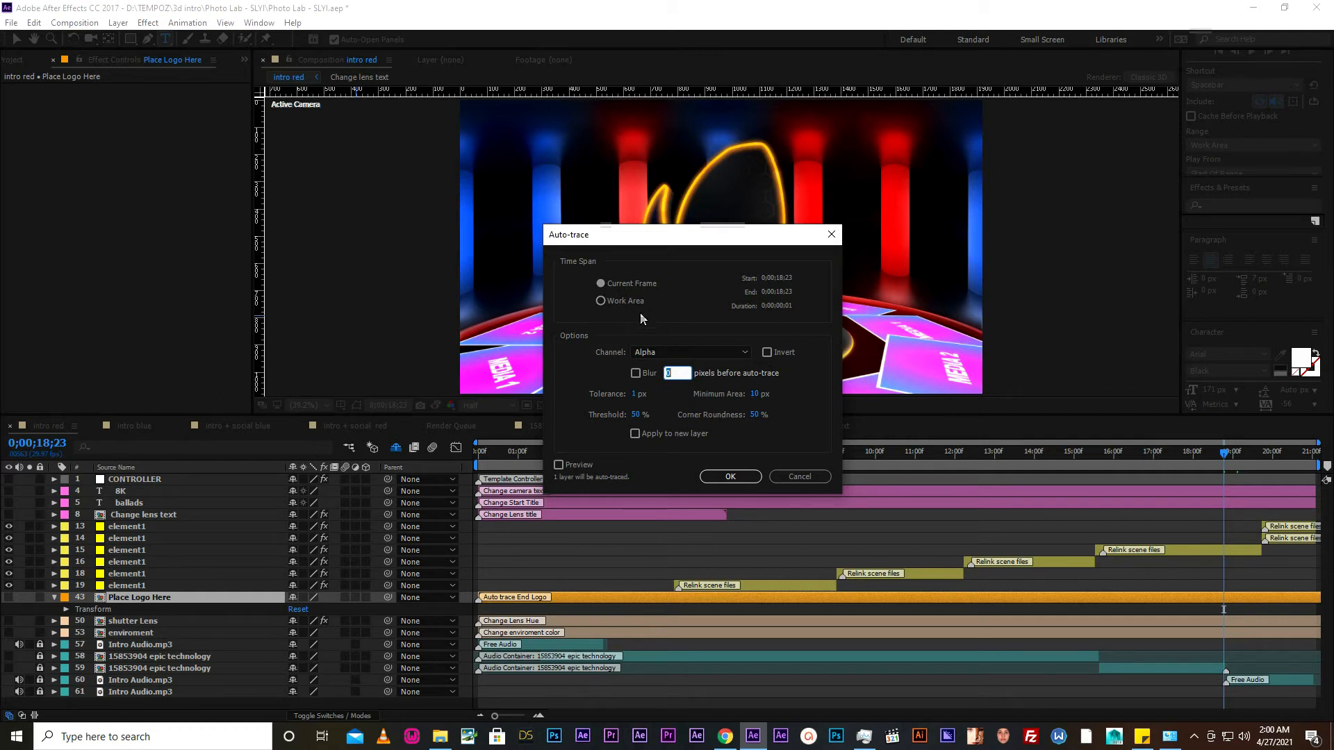
pyautogui.click(729, 478)
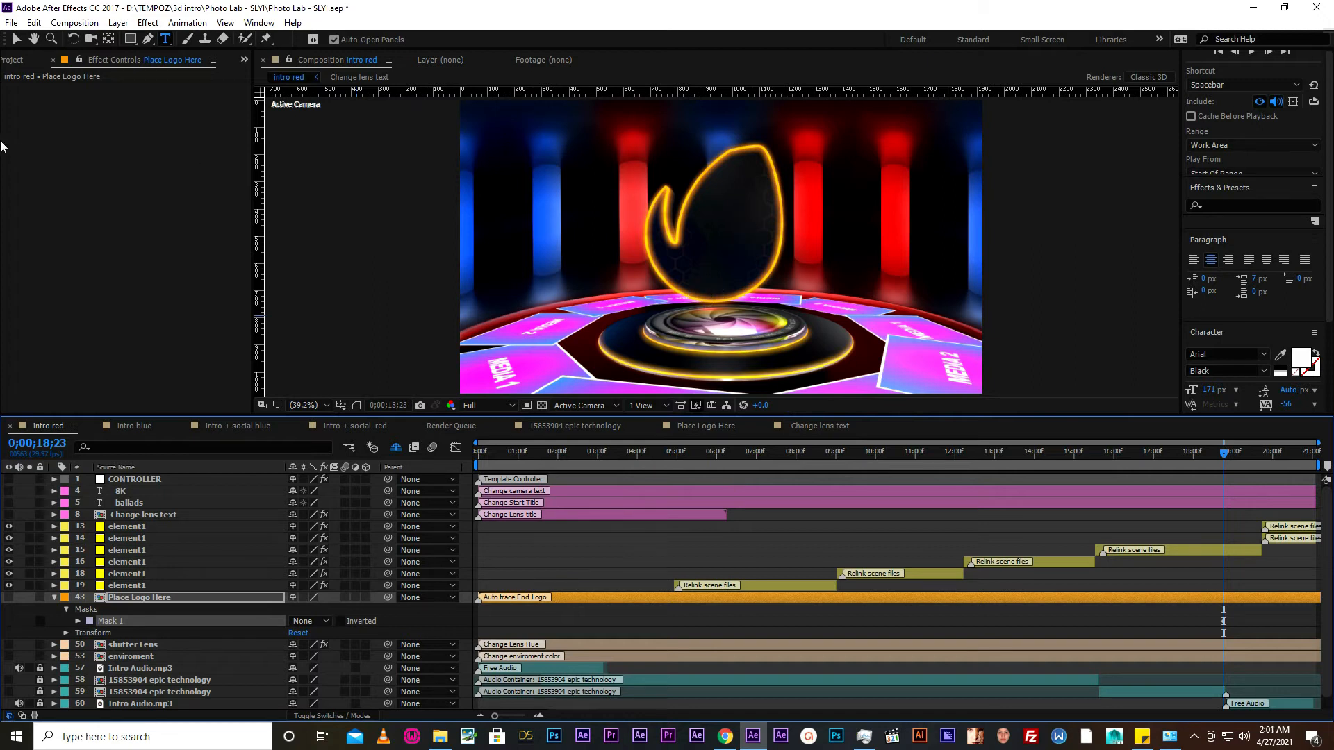
pyautogui.click(17, 40)
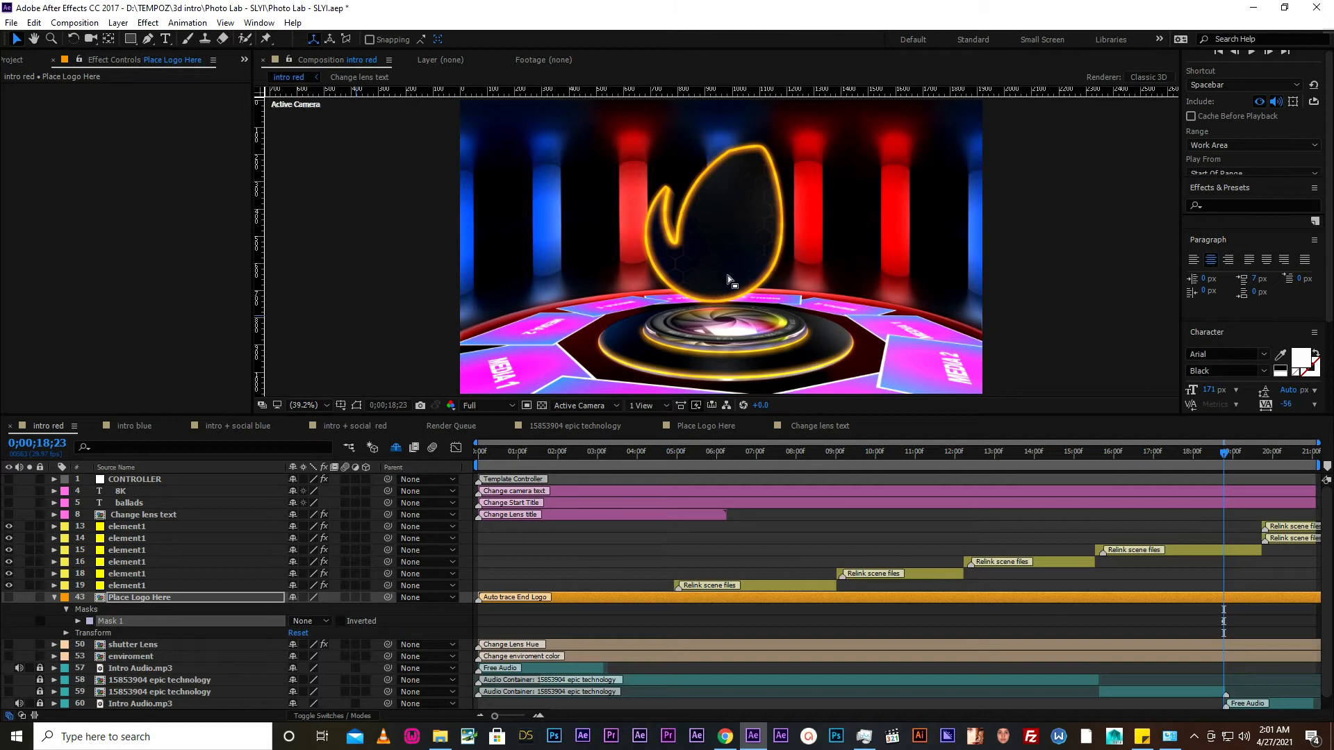
pyautogui.click(55, 597)
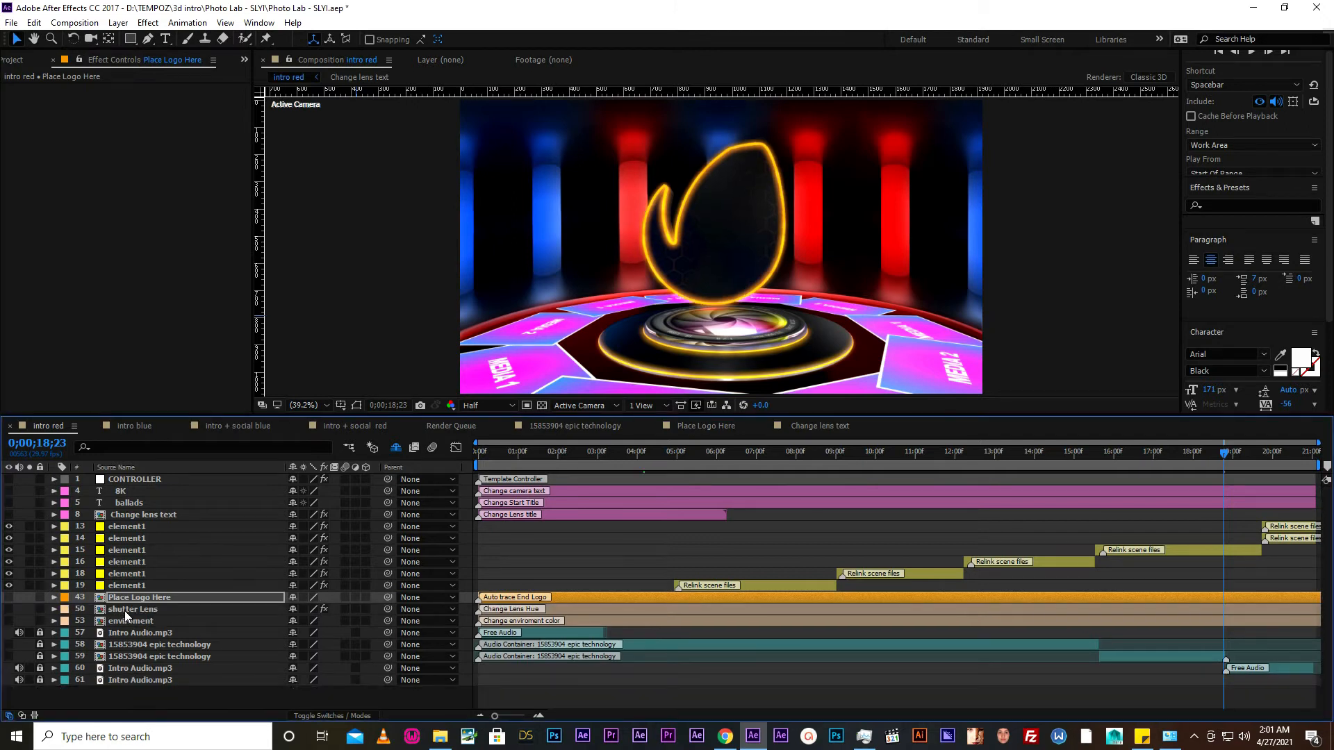
# - Select the shutter Lens layer and move the playhead to 0;00;03;22, where the camera lens faces the viewer
pyautogui.click(124, 610)
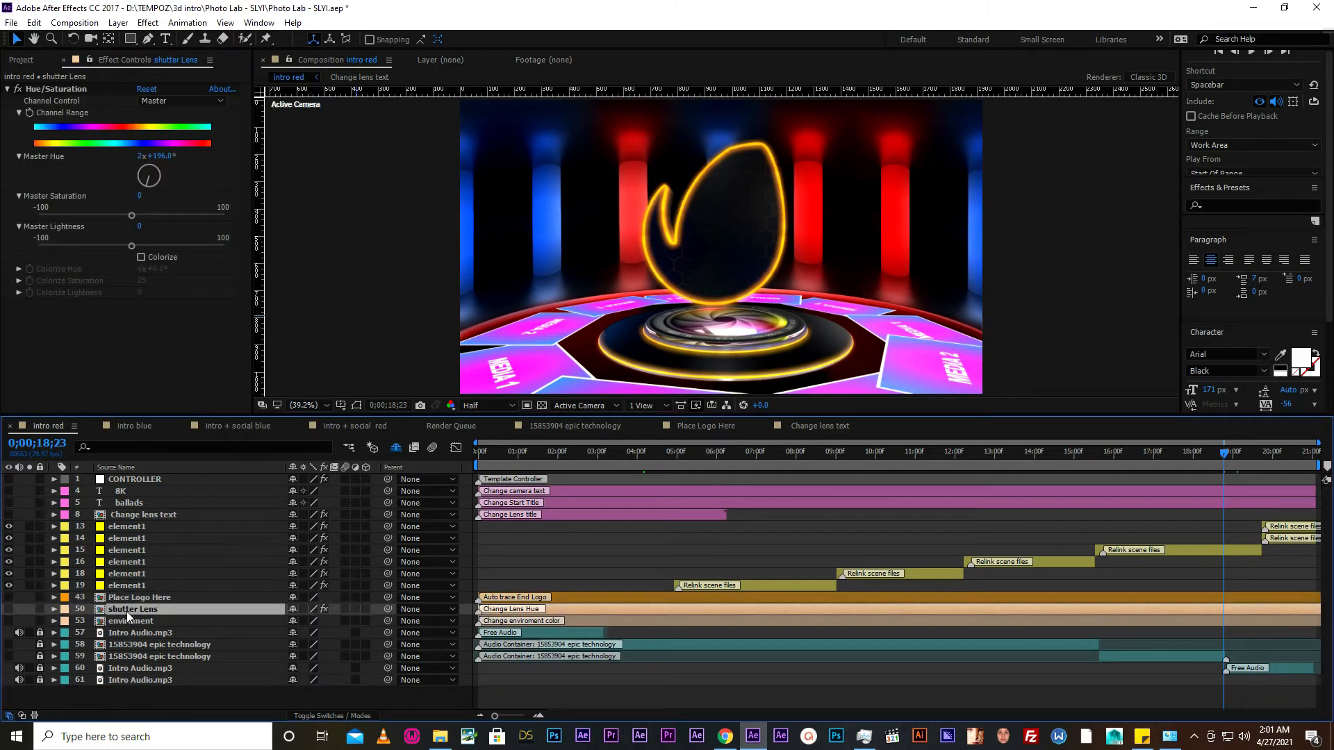
pyautogui.click(564, 452)
pyautogui.moveTo(564, 452); pyautogui.dragTo(596, 455)
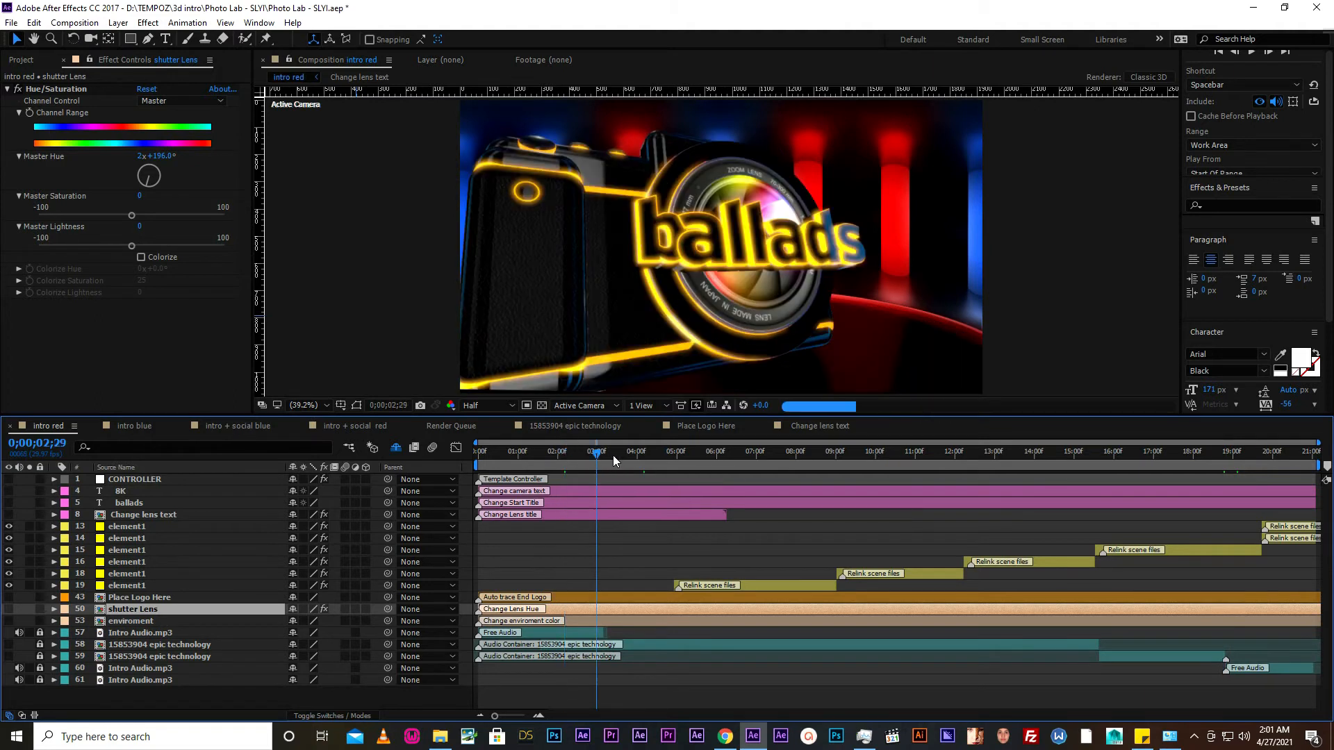
pyautogui.click(627, 456)
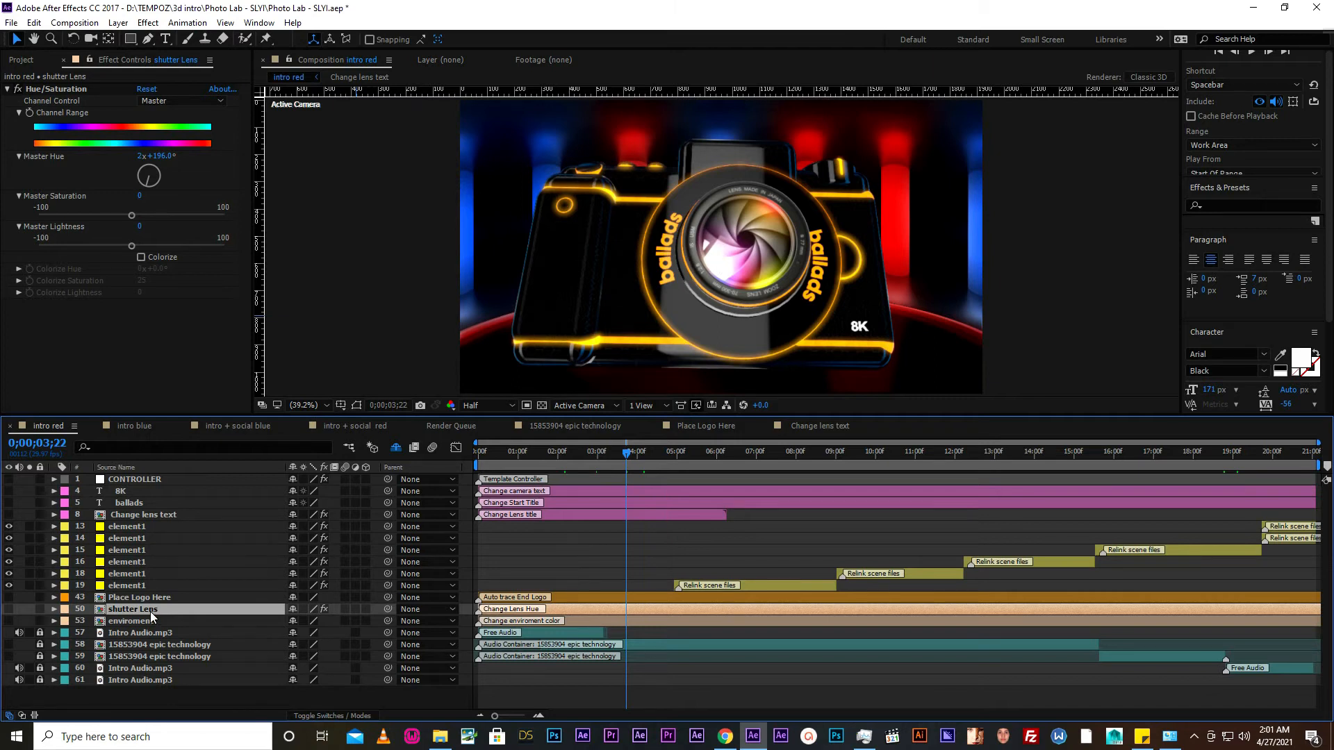
pyautogui.click(129, 57)
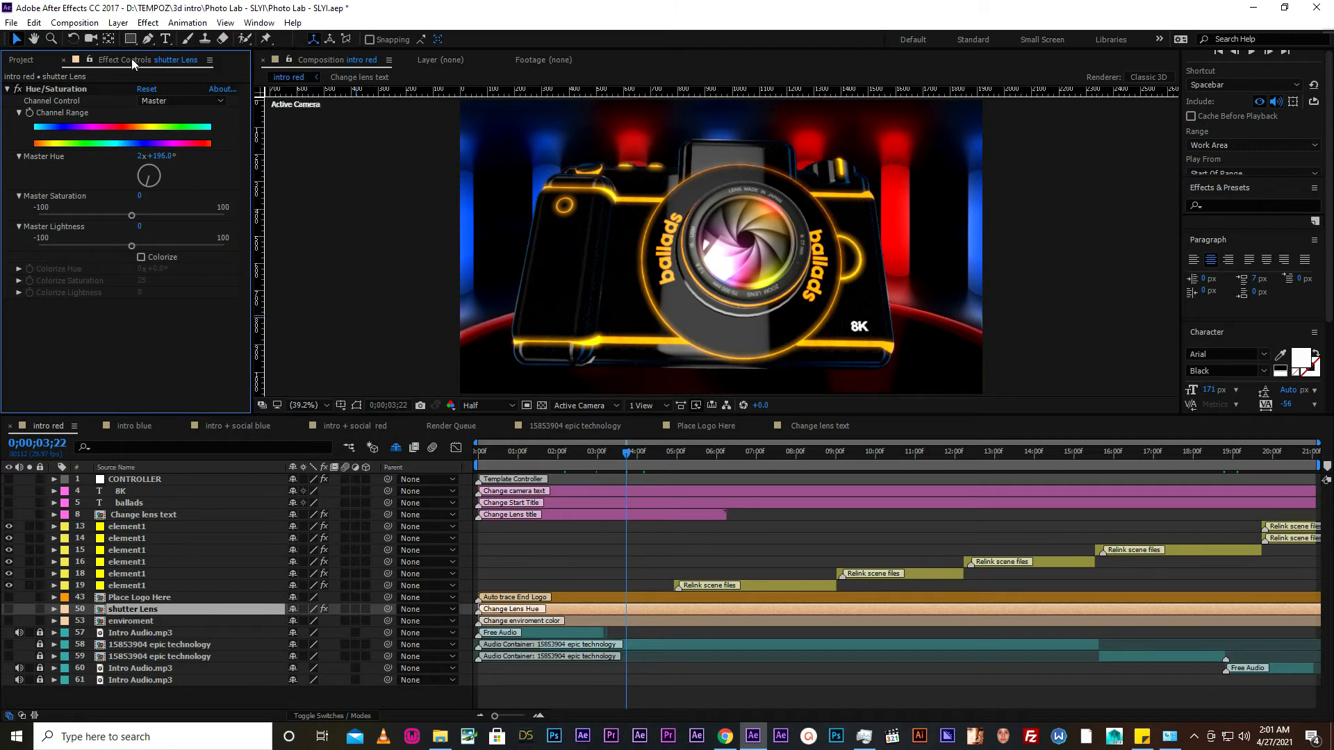
pyautogui.click(148, 23)
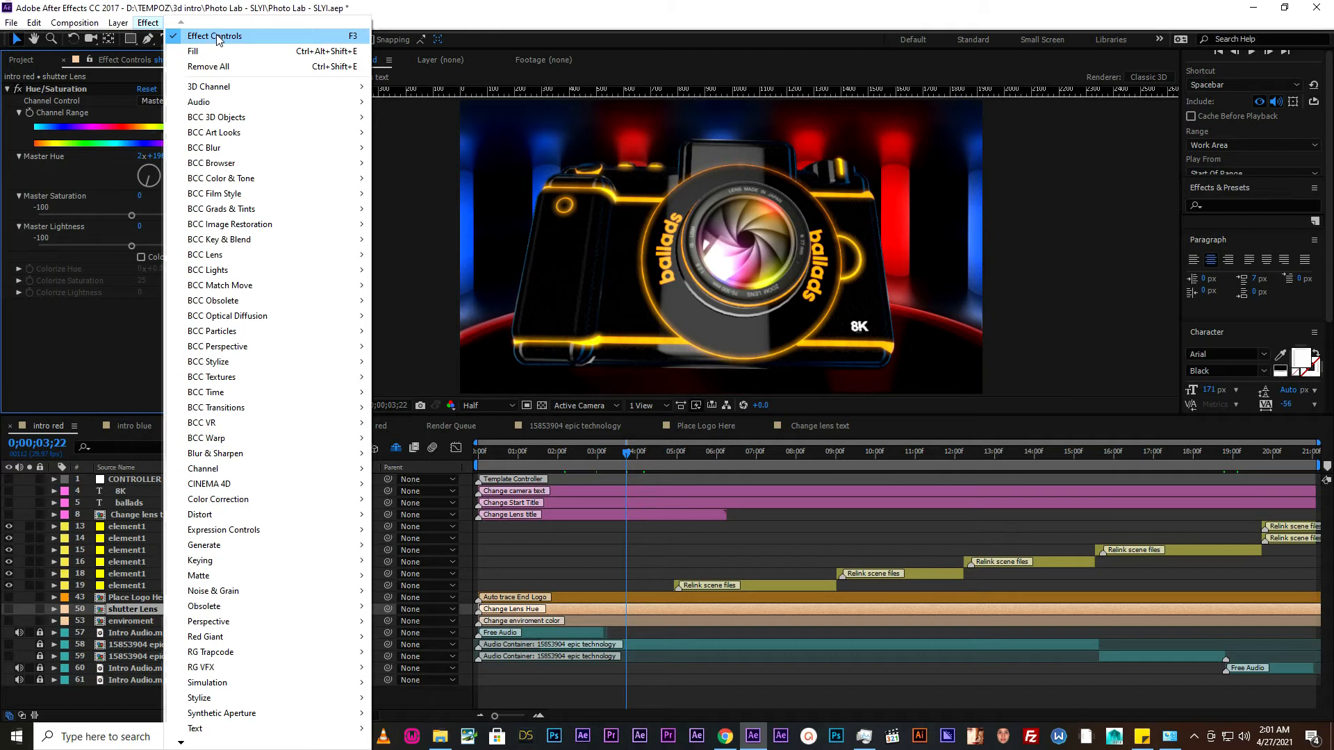
pyautogui.click(143, 21)
pyautogui.click(259, 23)
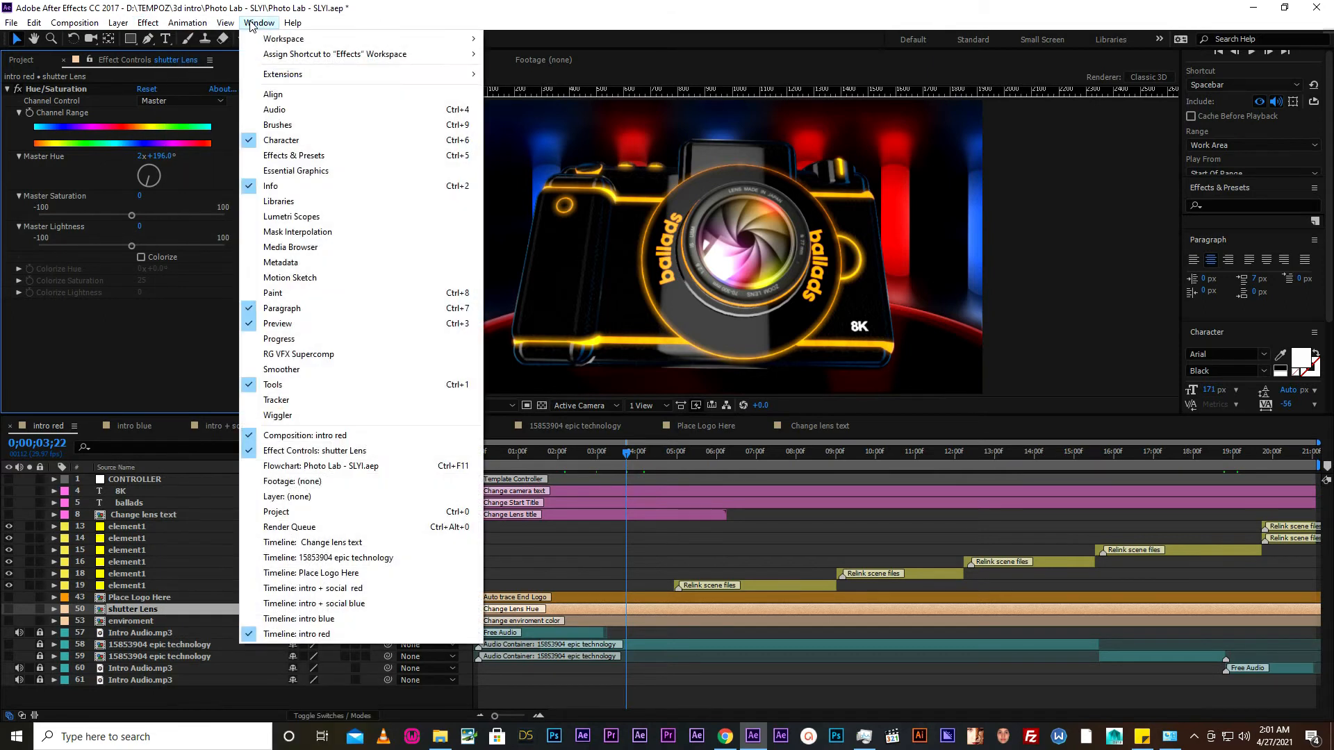
pyautogui.moveTo(282, 44)
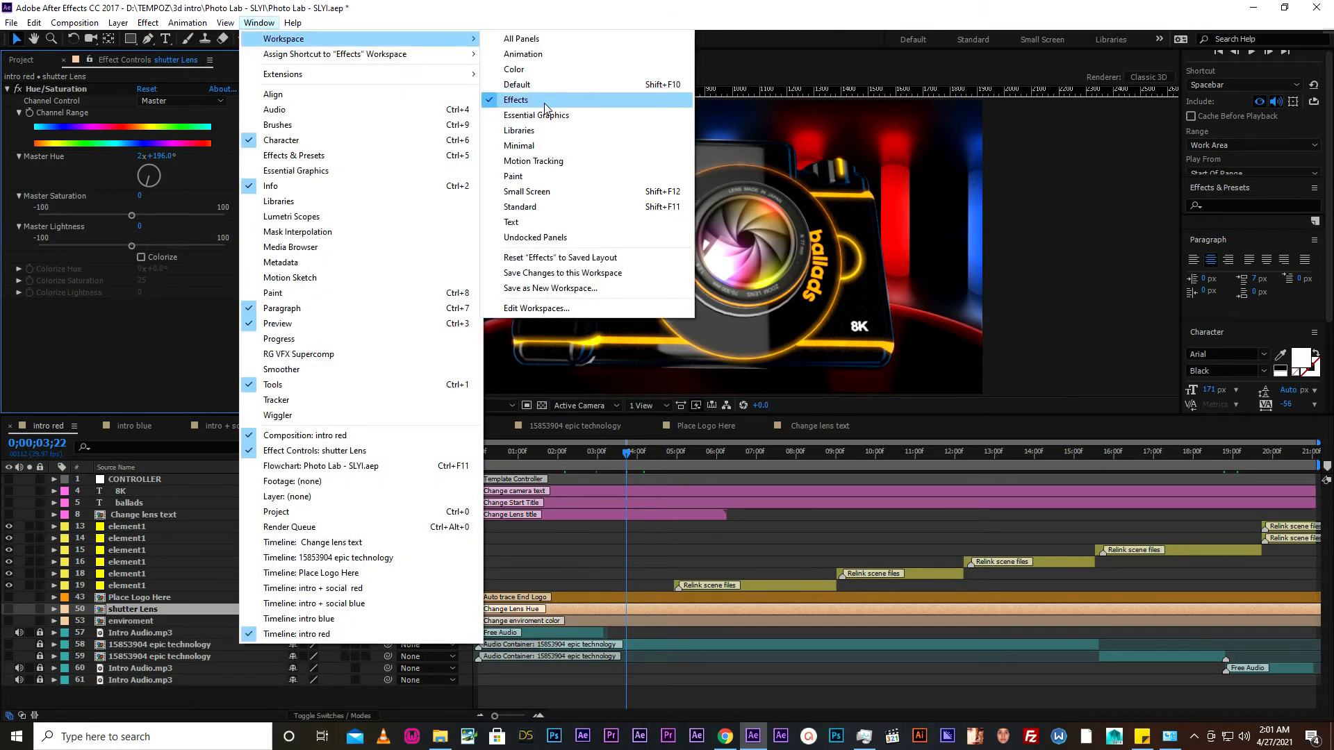
pyautogui.click(501, 104)
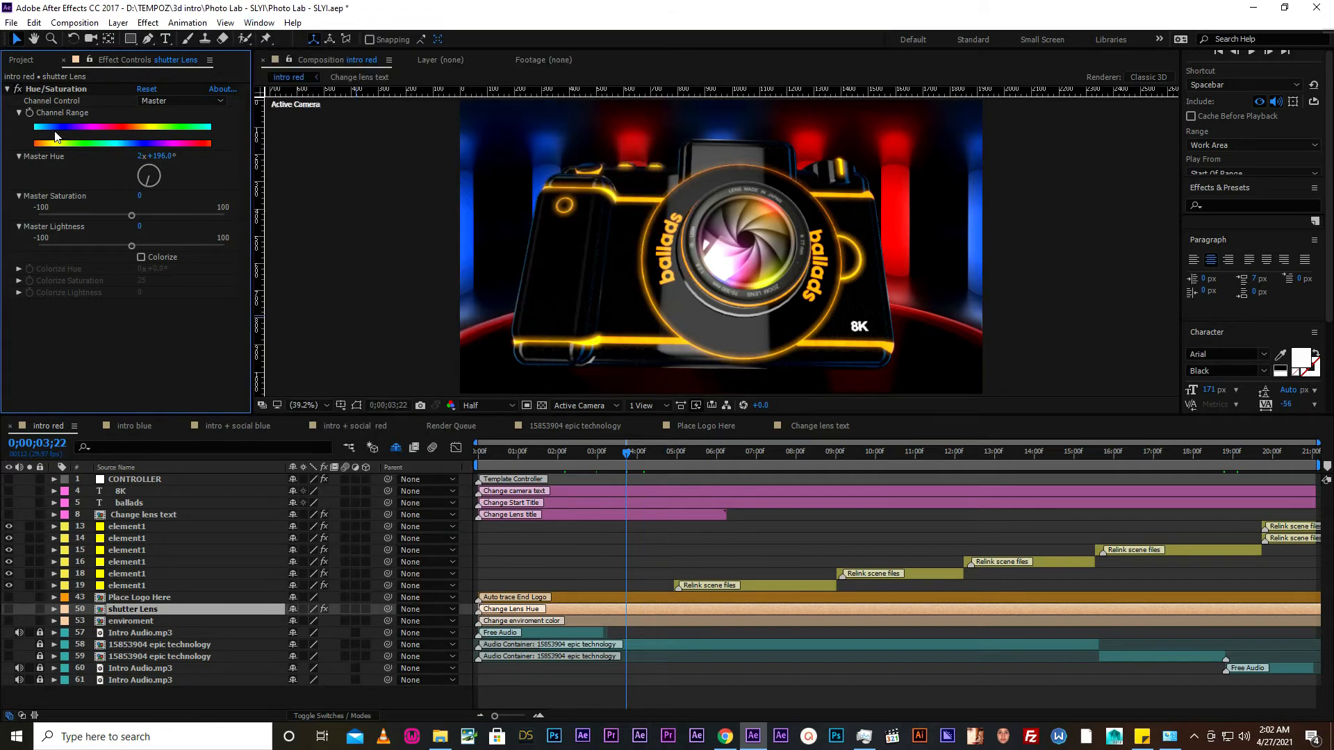
# - Toggle the shutter Lens layer's Hue/Saturation effect off and on, and try a Master Hue of 2x+274° before restoring the original tint
pyautogui.click(18, 89)
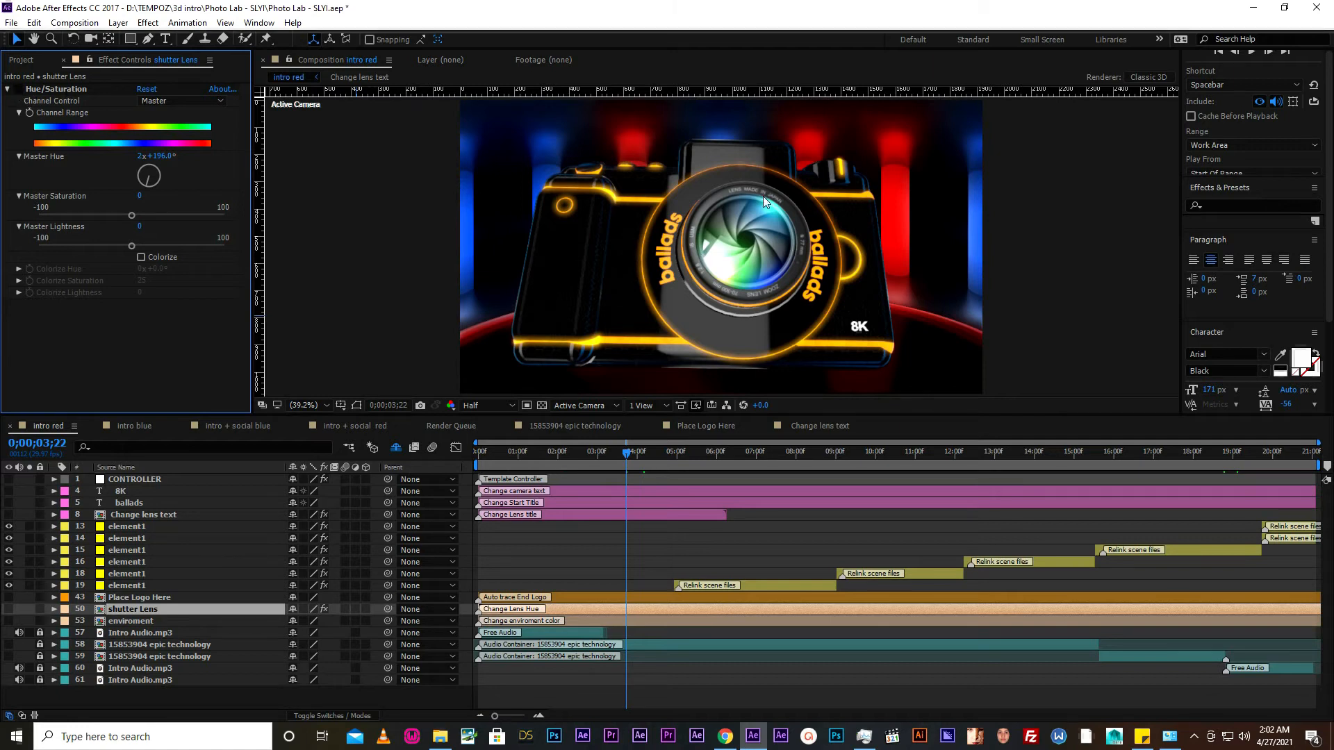
pyautogui.click(18, 89)
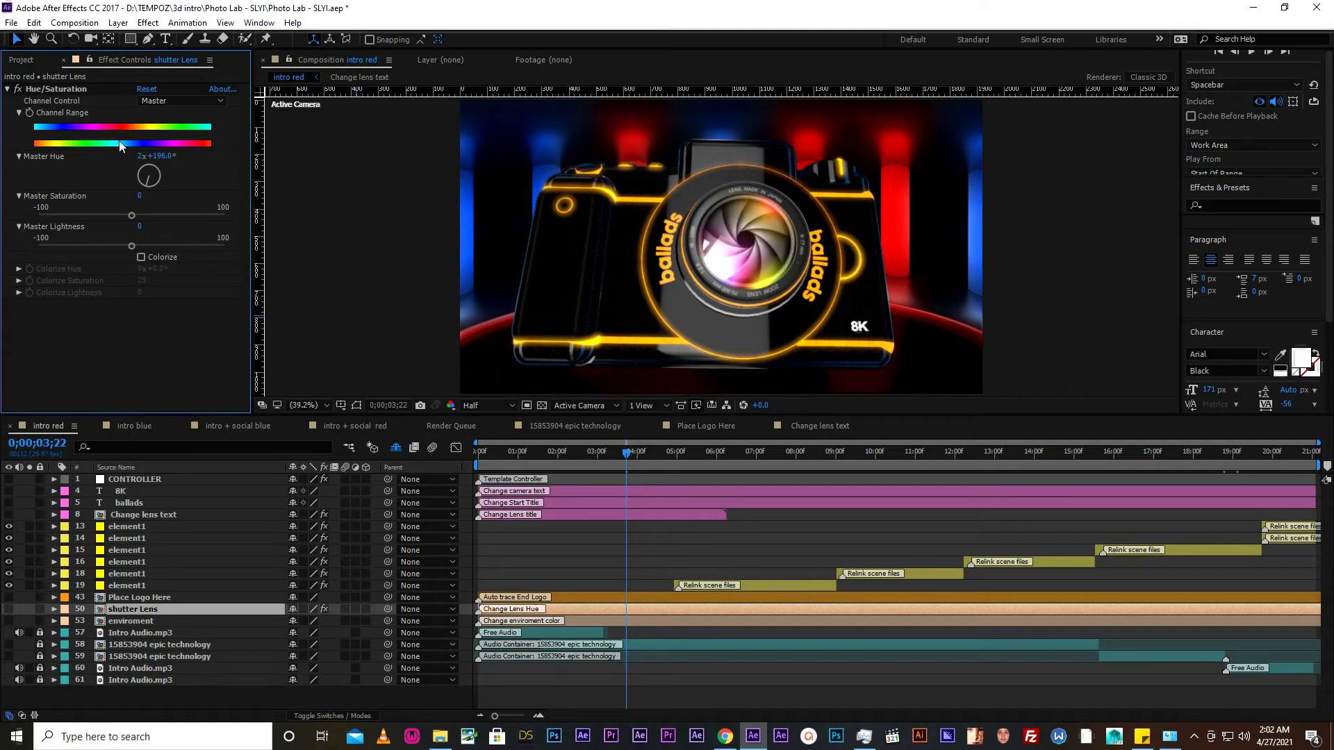
pyautogui.moveTo(148, 184); pyautogui.dragTo(96, 174)
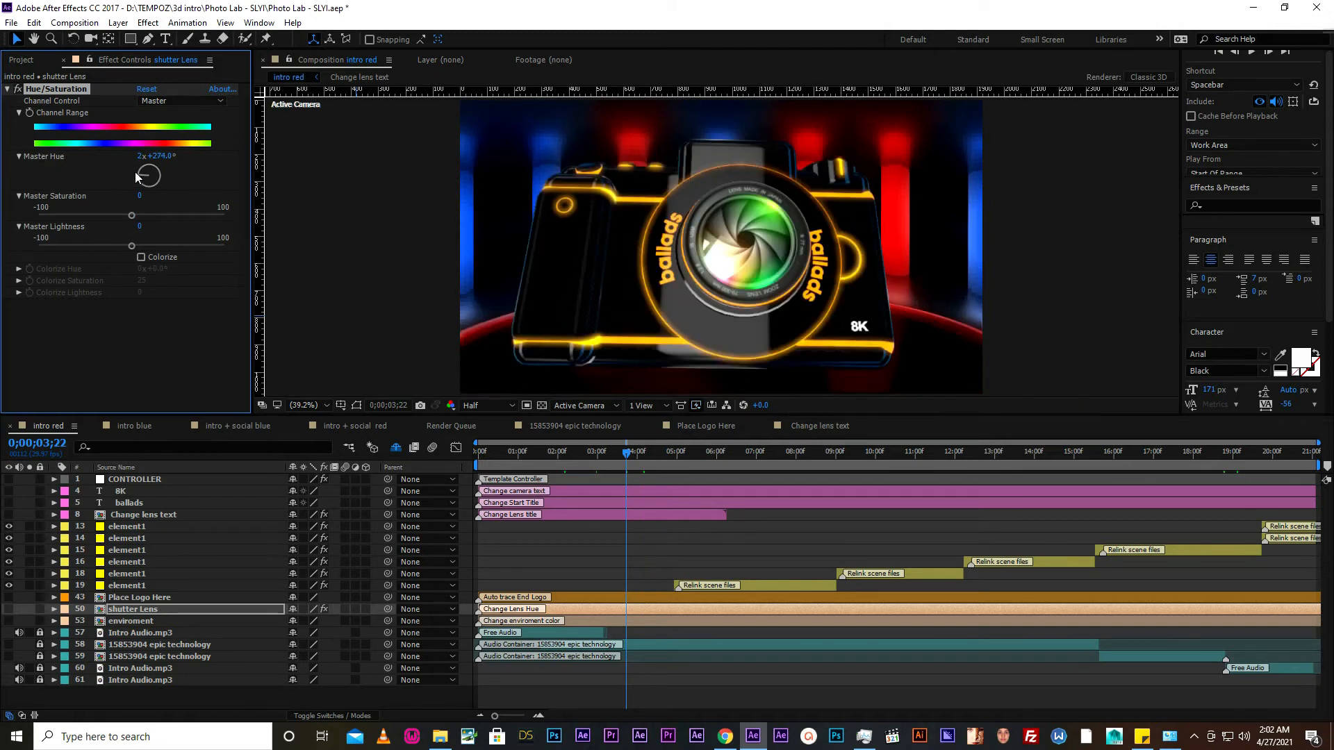
pyautogui.moveTo(135, 172)
pyautogui.mouseDown()
pyautogui.moveTo(151, 166)
pyautogui.moveTo(156, 180)
pyautogui.mouseUp()
pyautogui.click(7, 89)
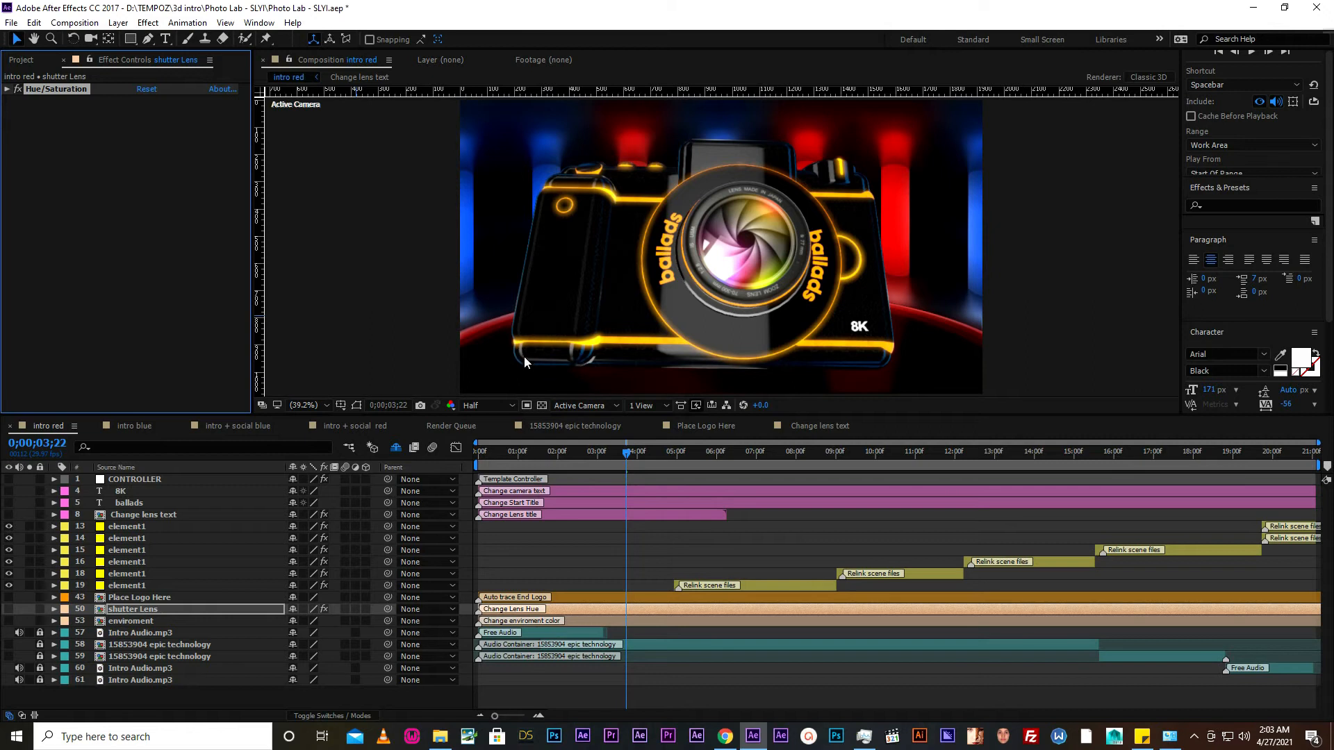
# - Open the enviroment precomposition and select its color control layer
pyautogui.click(135, 620)
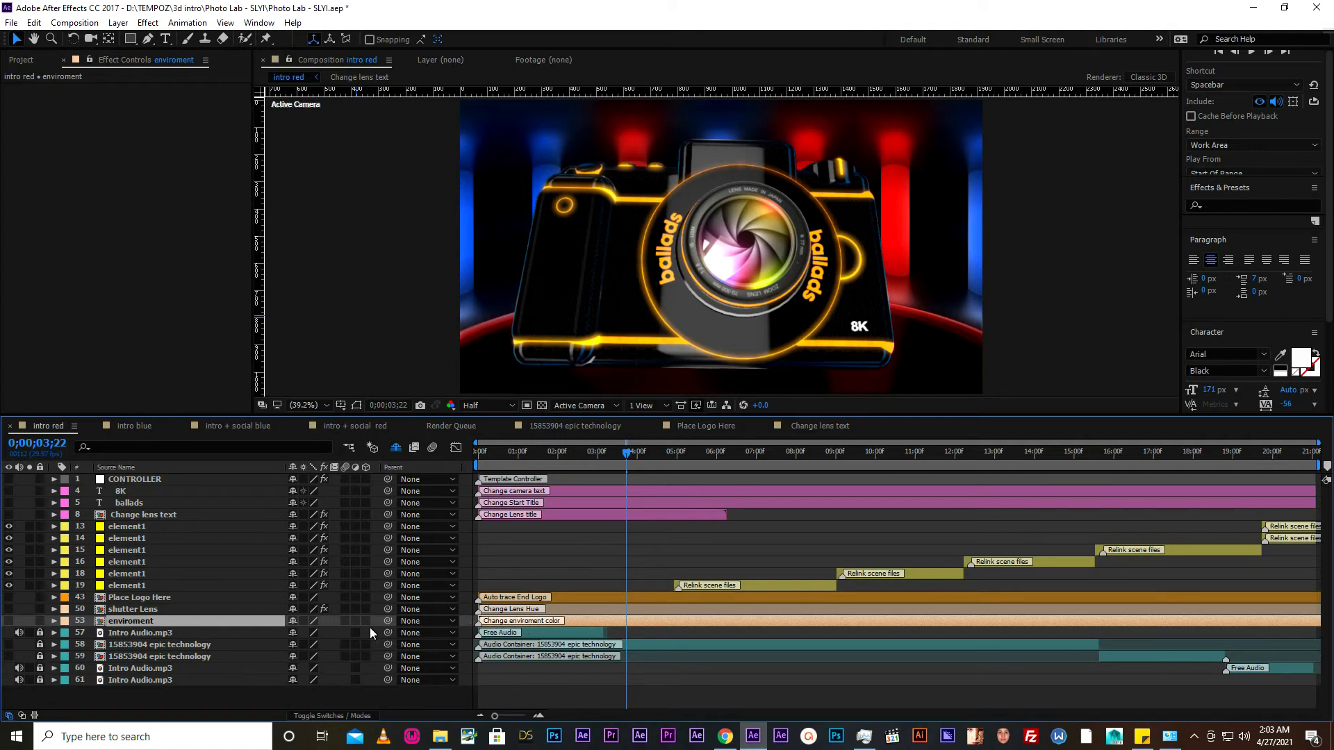
pyautogui.doubleClick(242, 620)
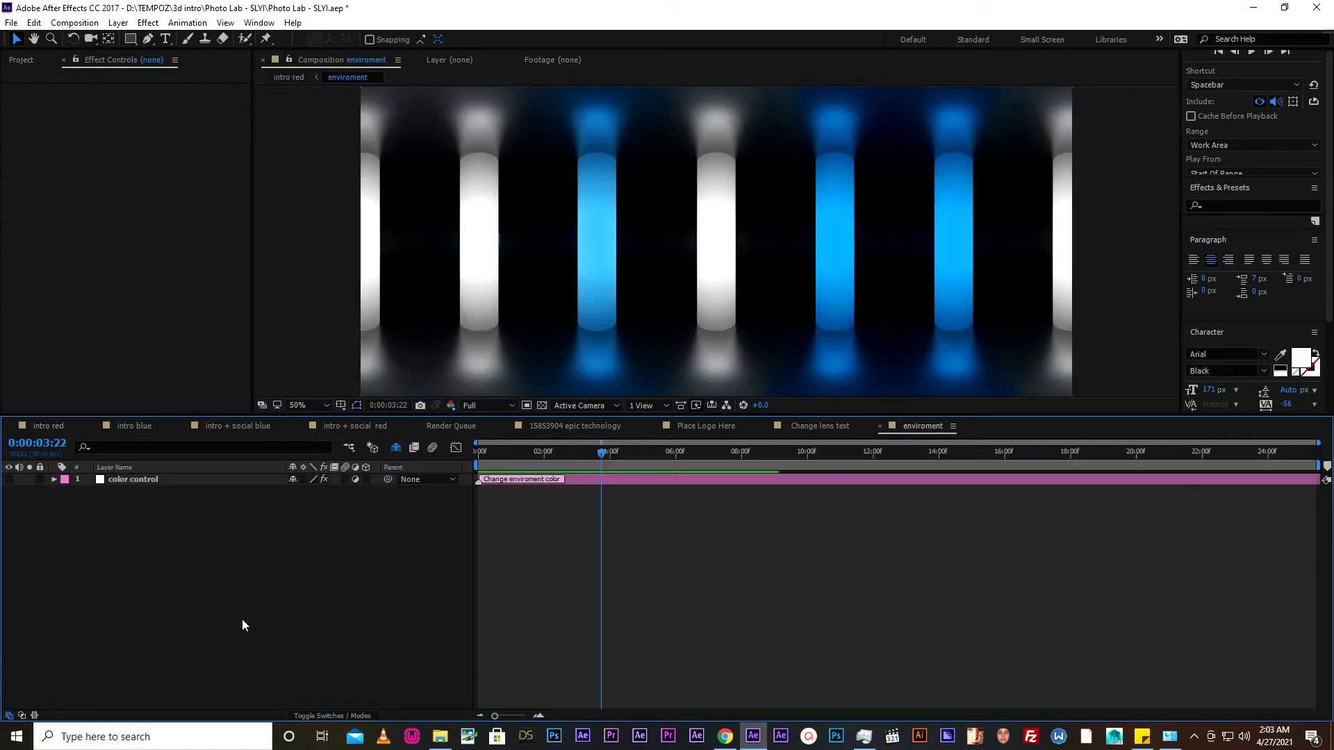
pyautogui.click(122, 478)
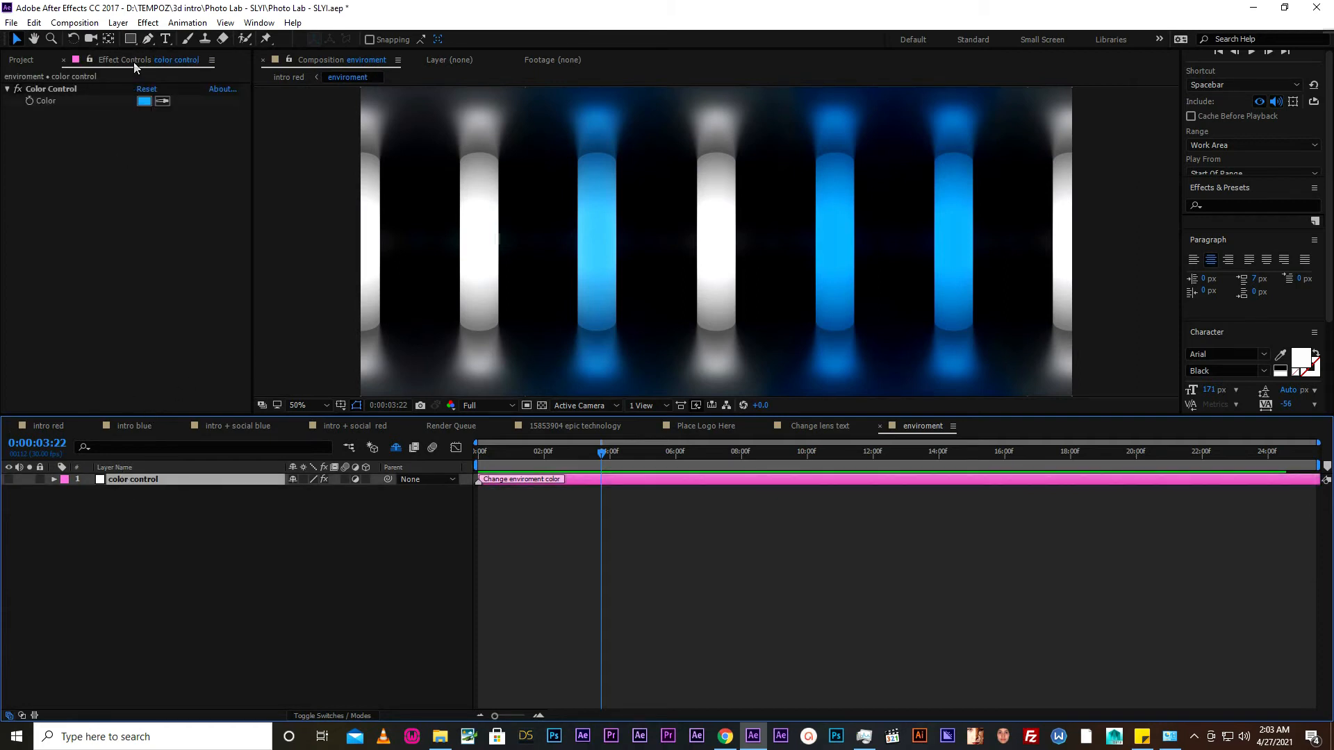
# - Try green 00FF24, blue 004EFF and white FFFFFF for the color control layer's Color, and settle on red FF0000
pyautogui.click(144, 100)
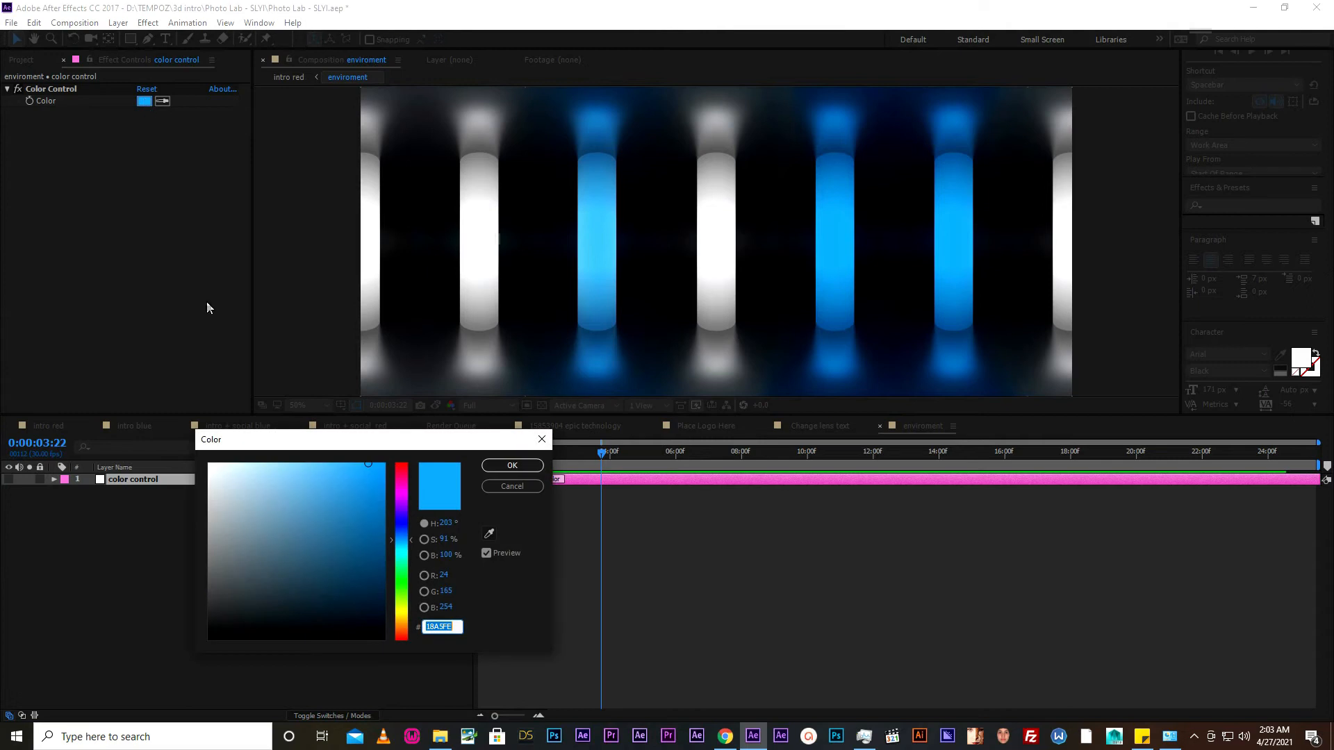
pyautogui.moveTo(402, 636); pyautogui.dragTo(408, 649)
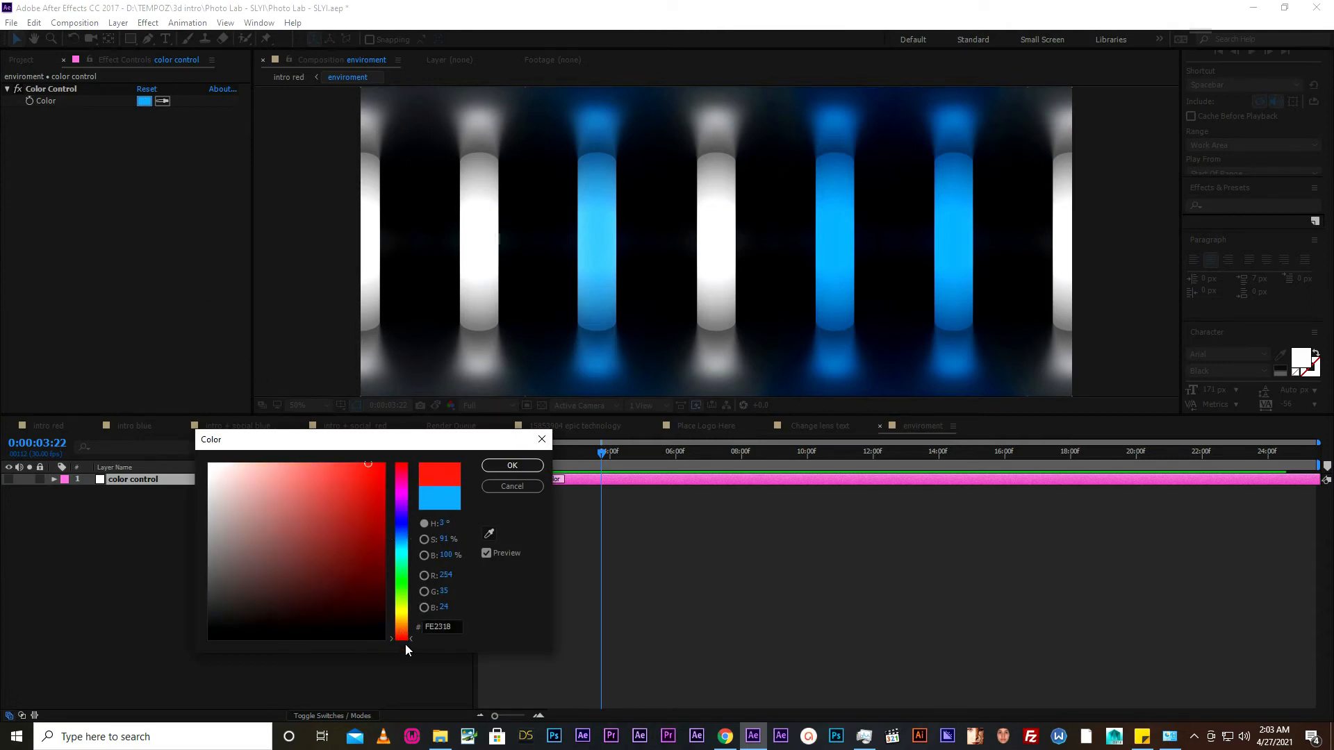
pyautogui.moveTo(373, 483); pyautogui.dragTo(405, 455)
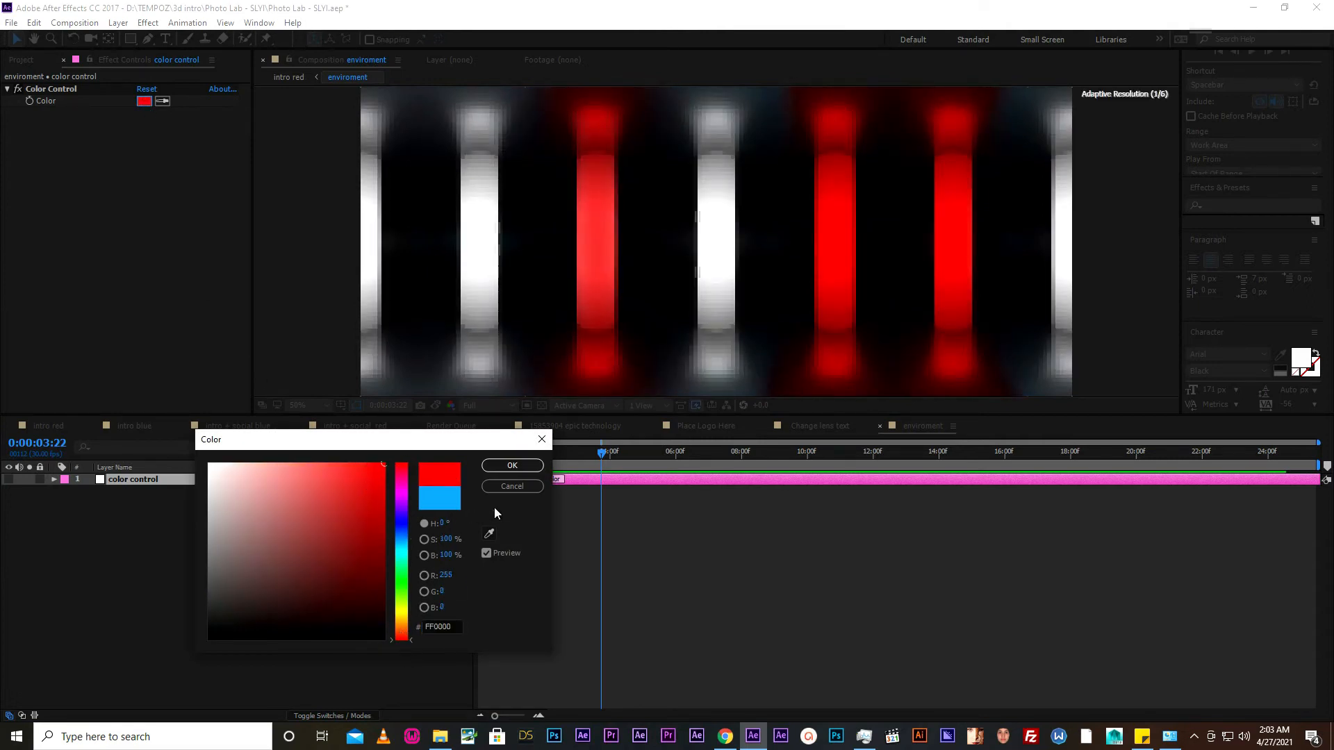
pyautogui.click(402, 577)
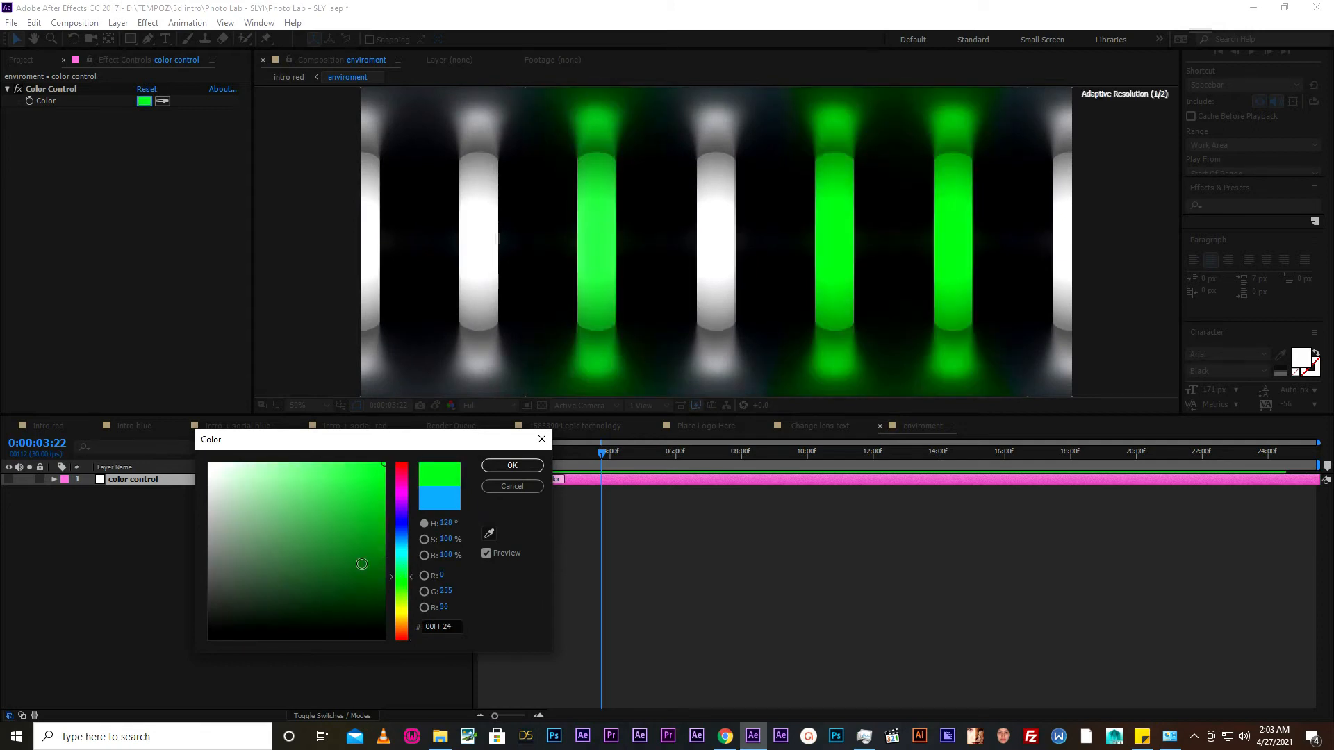
pyautogui.click(400, 531)
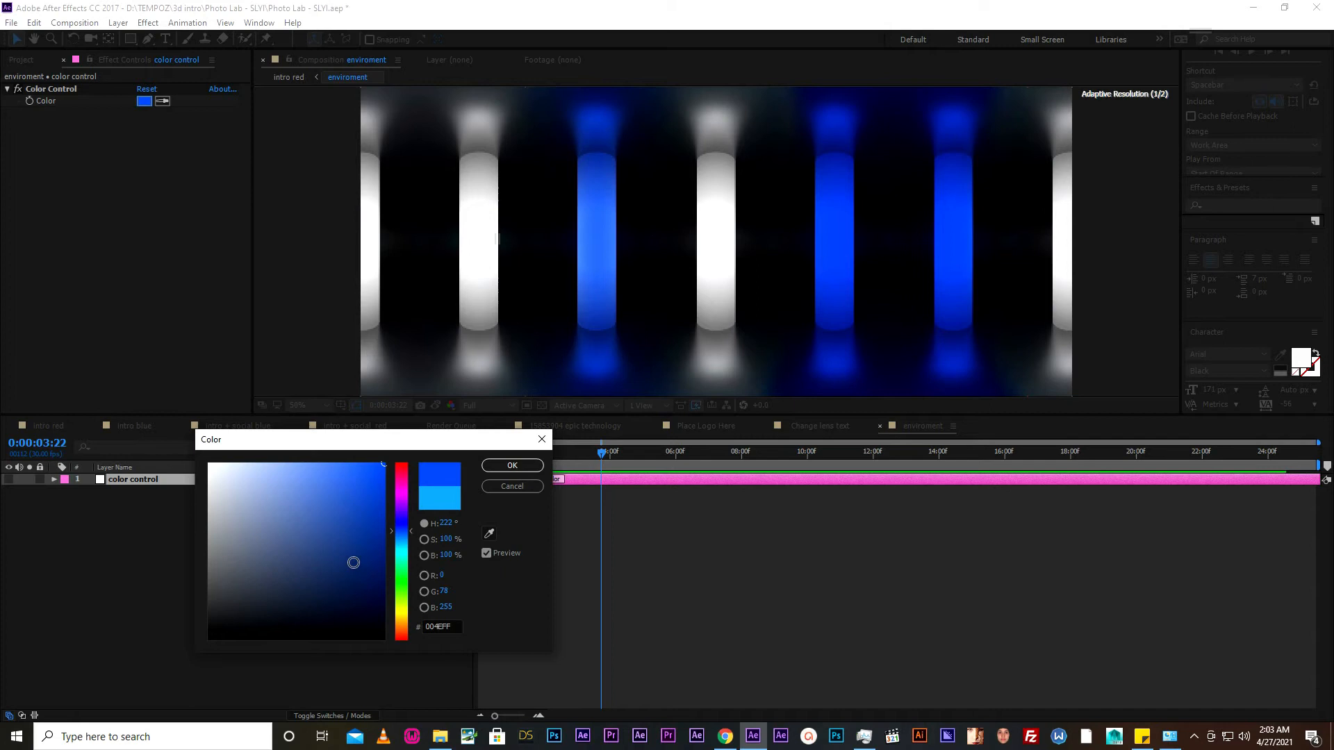
pyautogui.moveTo(289, 500)
pyautogui.mouseDown()
pyautogui.moveTo(165, 420)
pyautogui.moveTo(176, 427)
pyautogui.mouseUp()
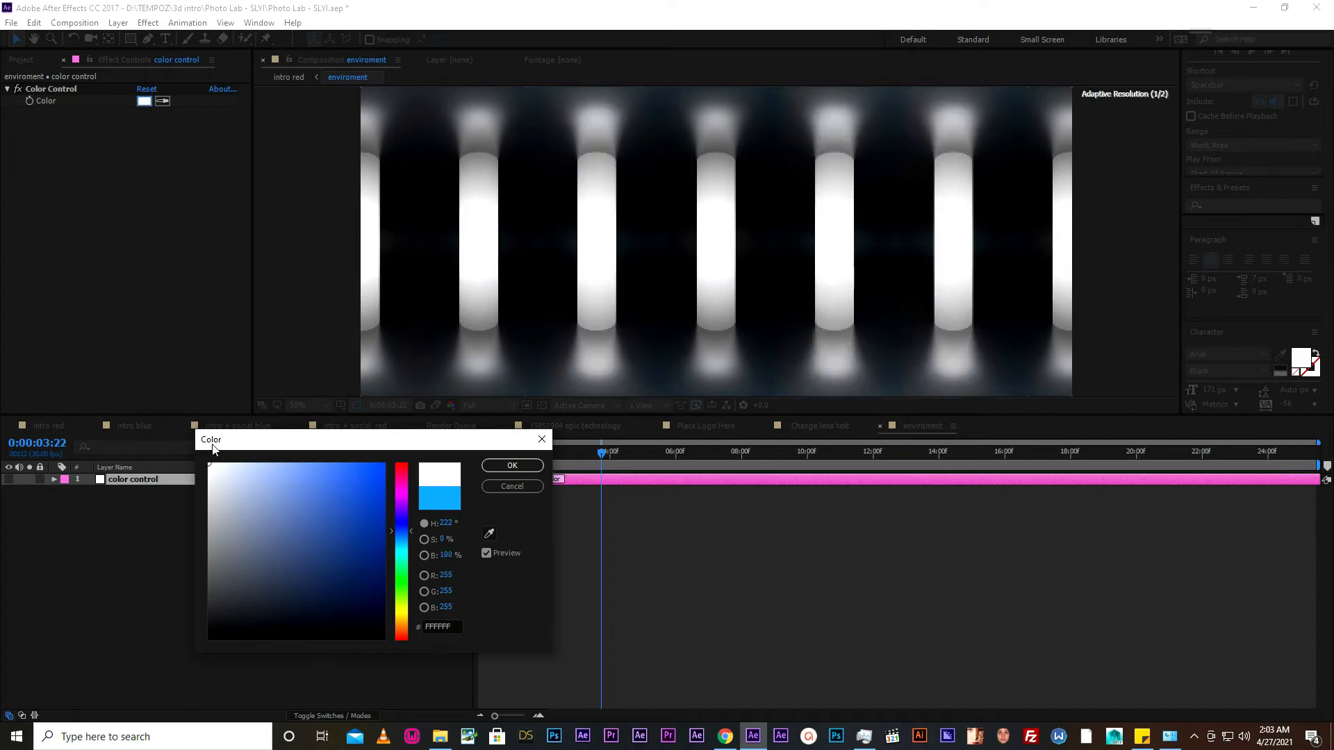
pyautogui.moveTo(400, 592); pyautogui.dragTo(407, 653)
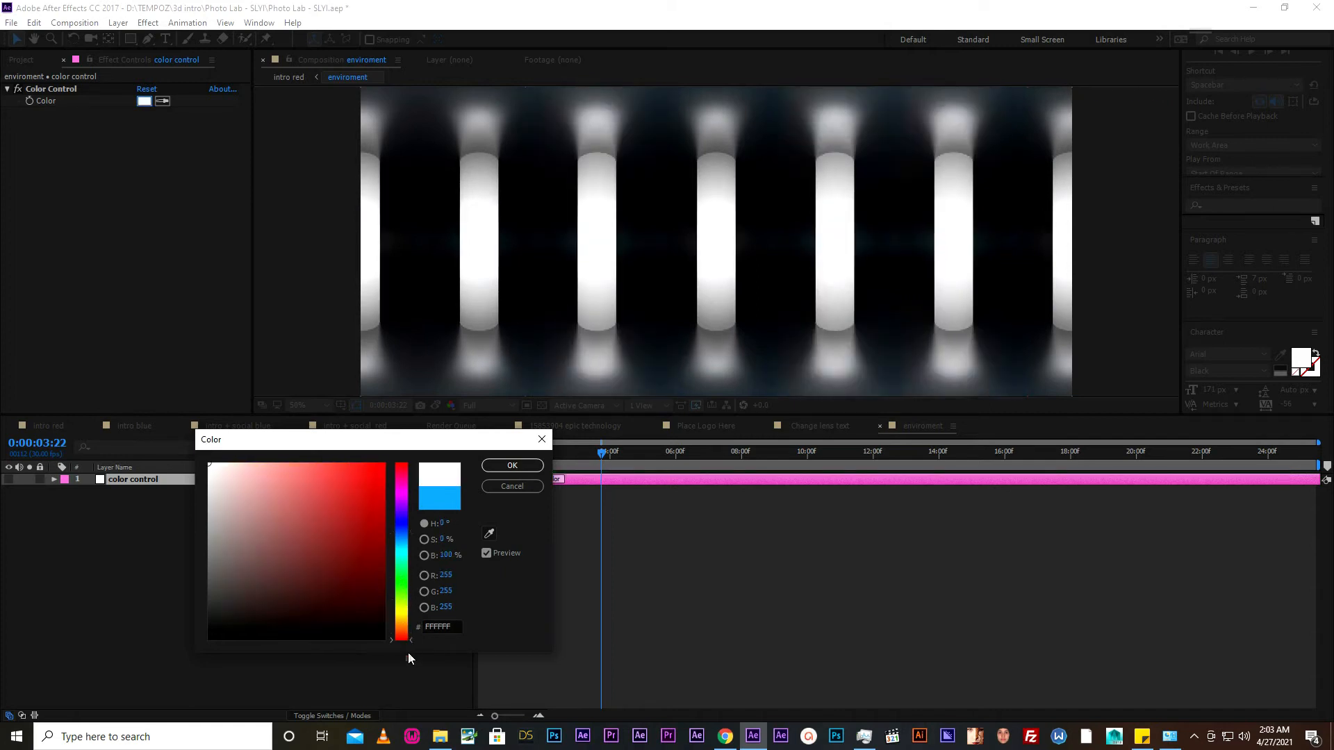
pyautogui.moveTo(342, 480); pyautogui.dragTo(388, 460)
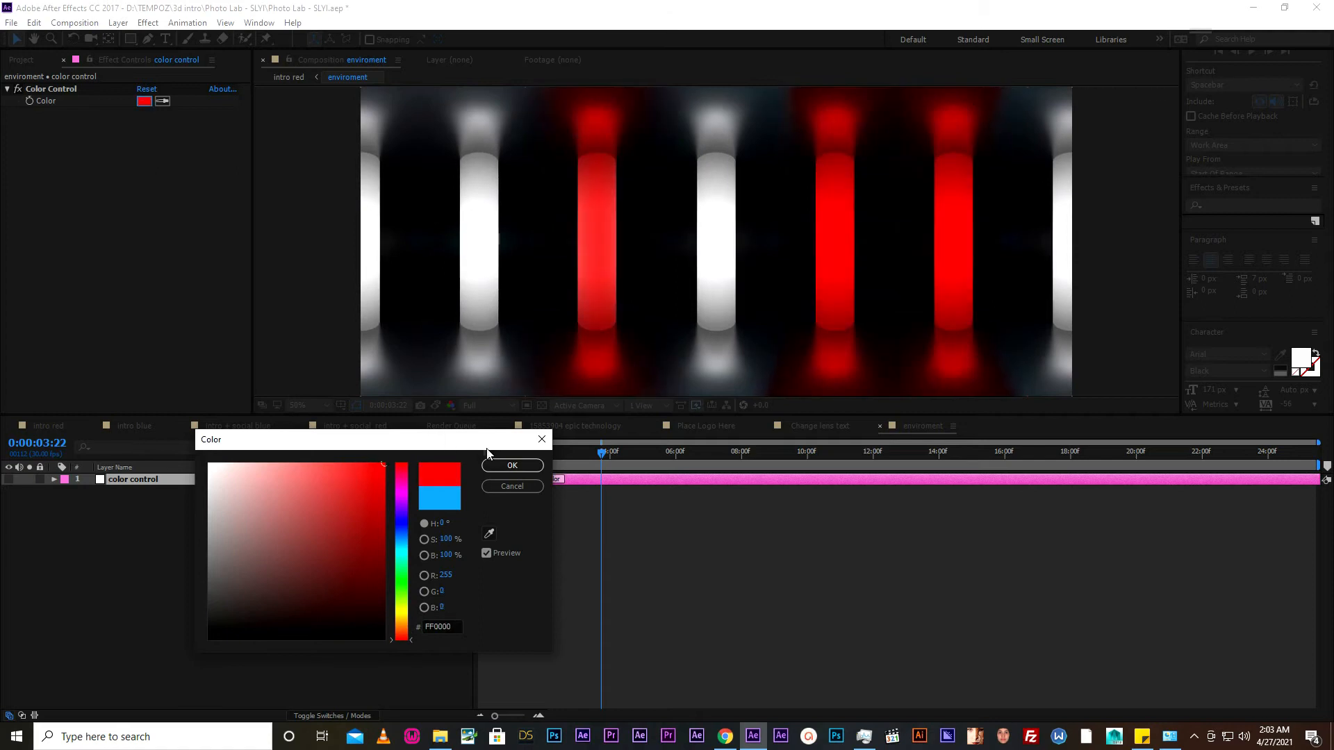
pyautogui.click(505, 464)
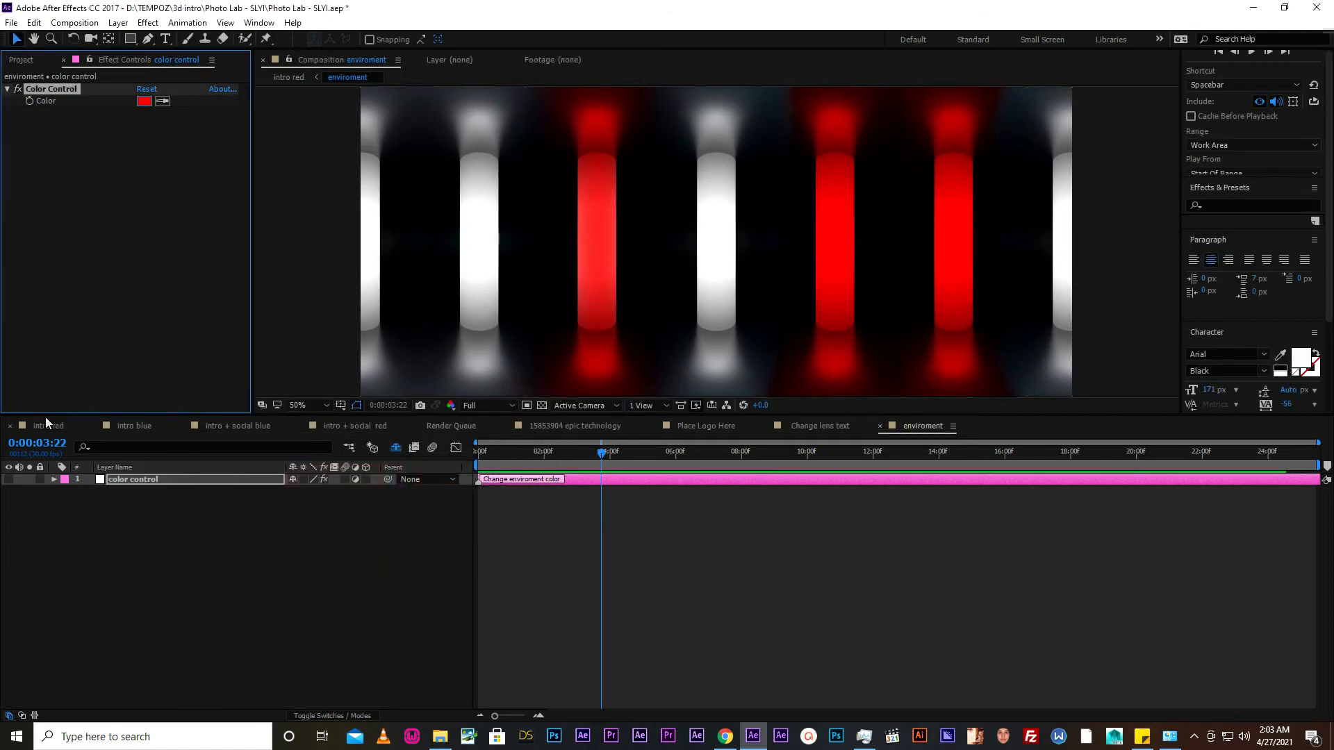
# - Select the CONTROLLER layer in the intro + social red composition, with the playhead at 0;00;00;25 on the title
pyautogui.click(44, 417)
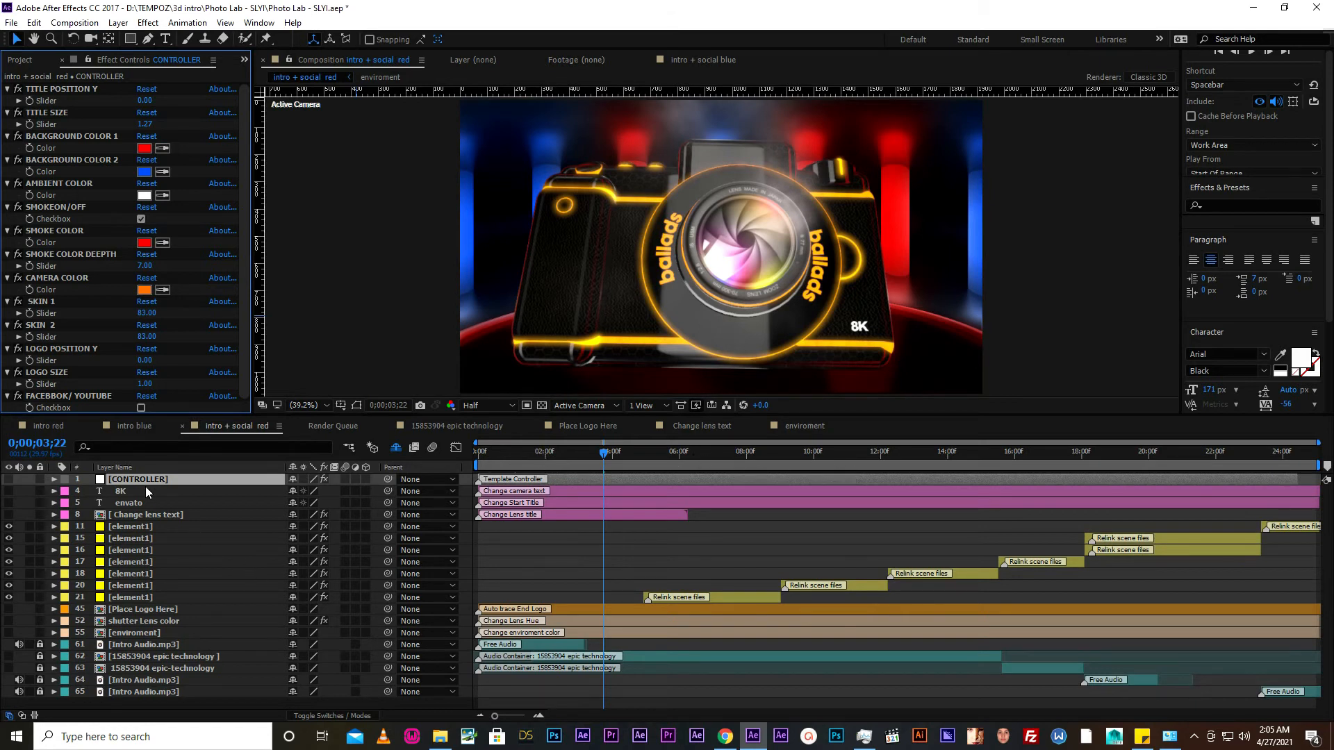
pyautogui.click(123, 478)
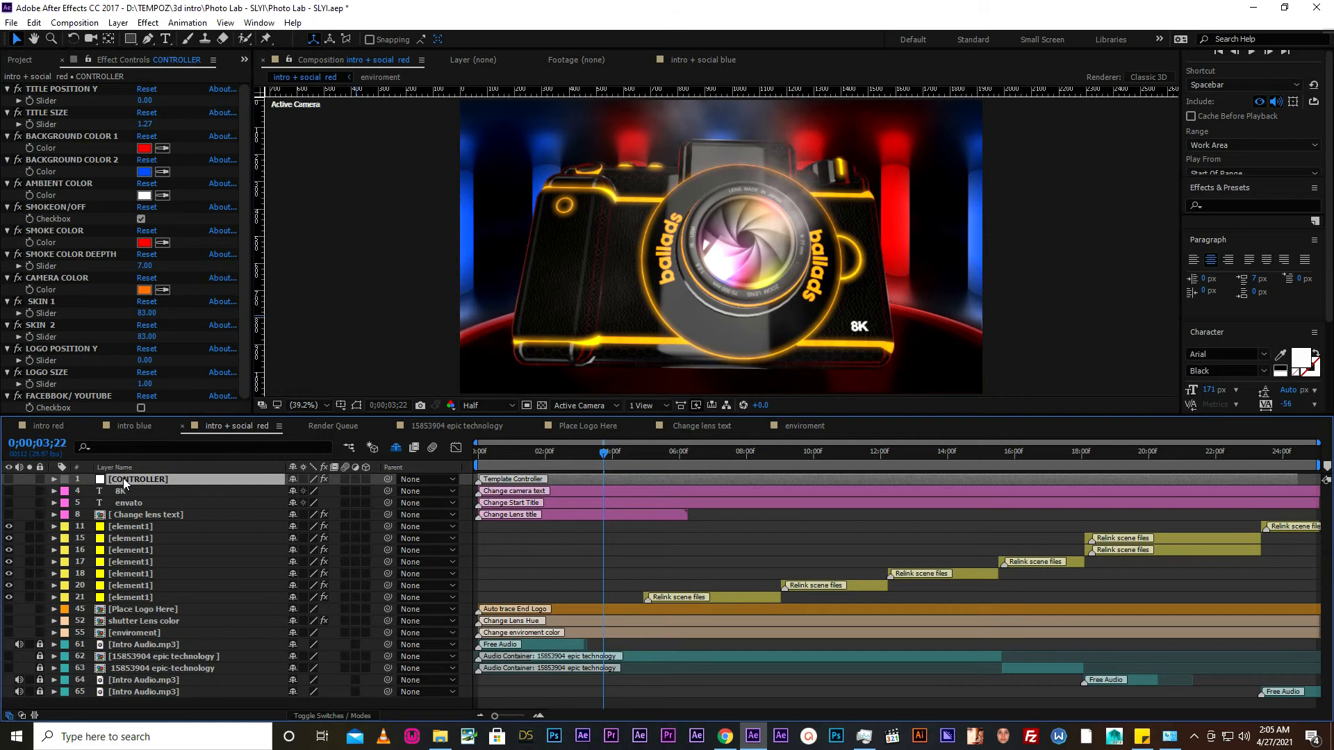
pyautogui.moveTo(156, 415); pyautogui.dragTo(164, 461)
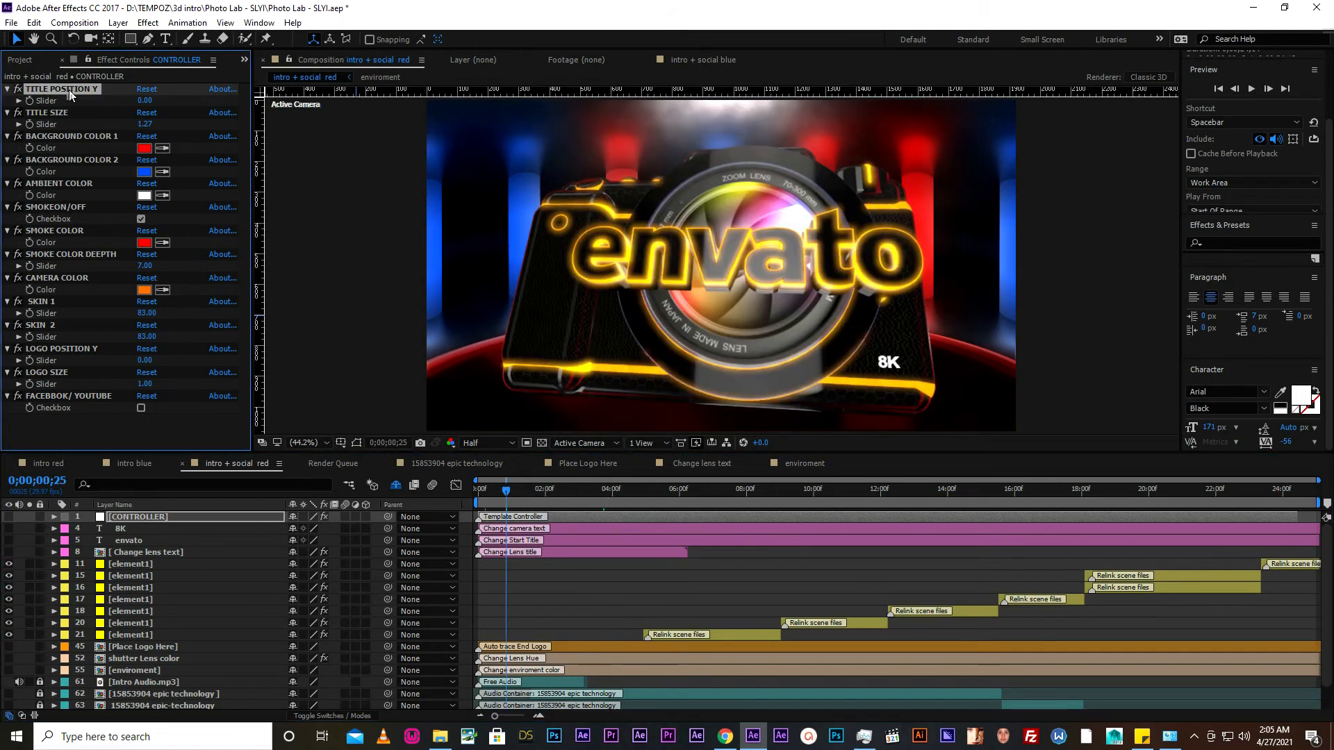
# - Undo the last change and set the CONTROLLER layer's TITLE POSITION Y slider to 0.5
pyautogui.click(34, 23)
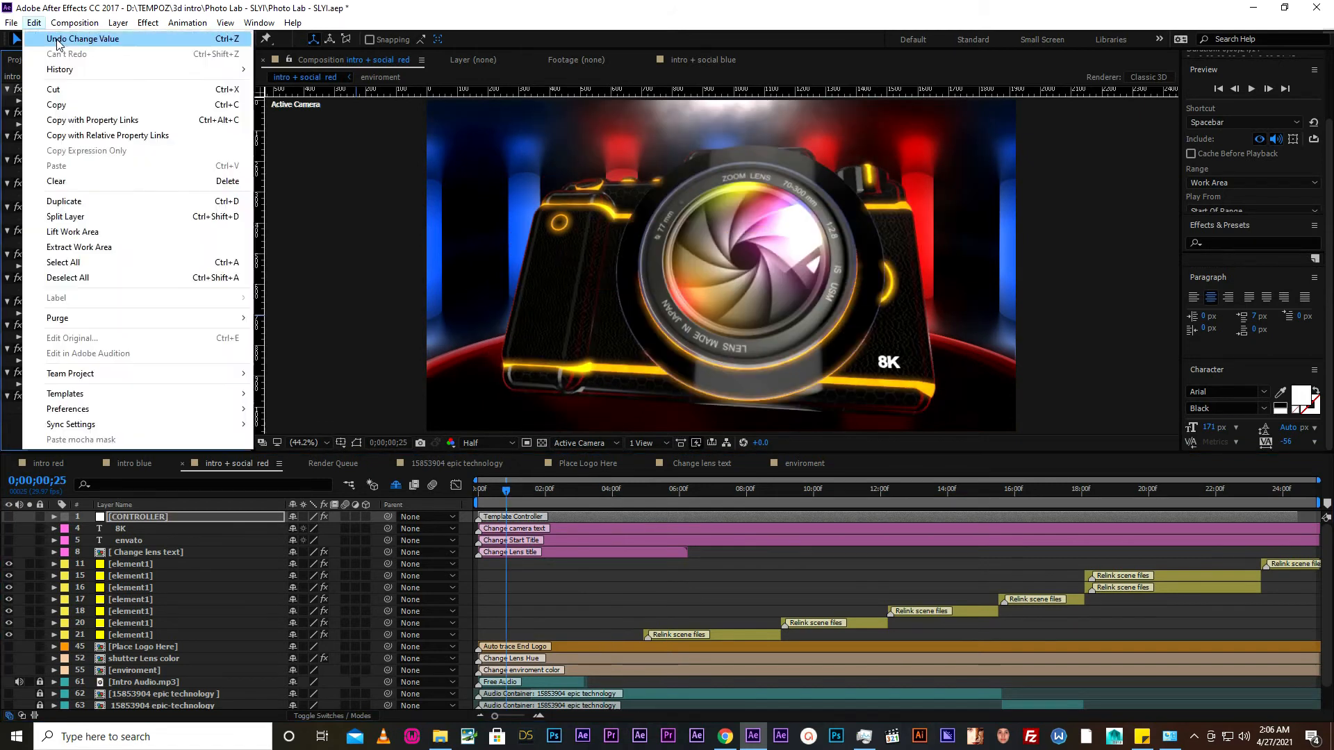
pyautogui.click(57, 40)
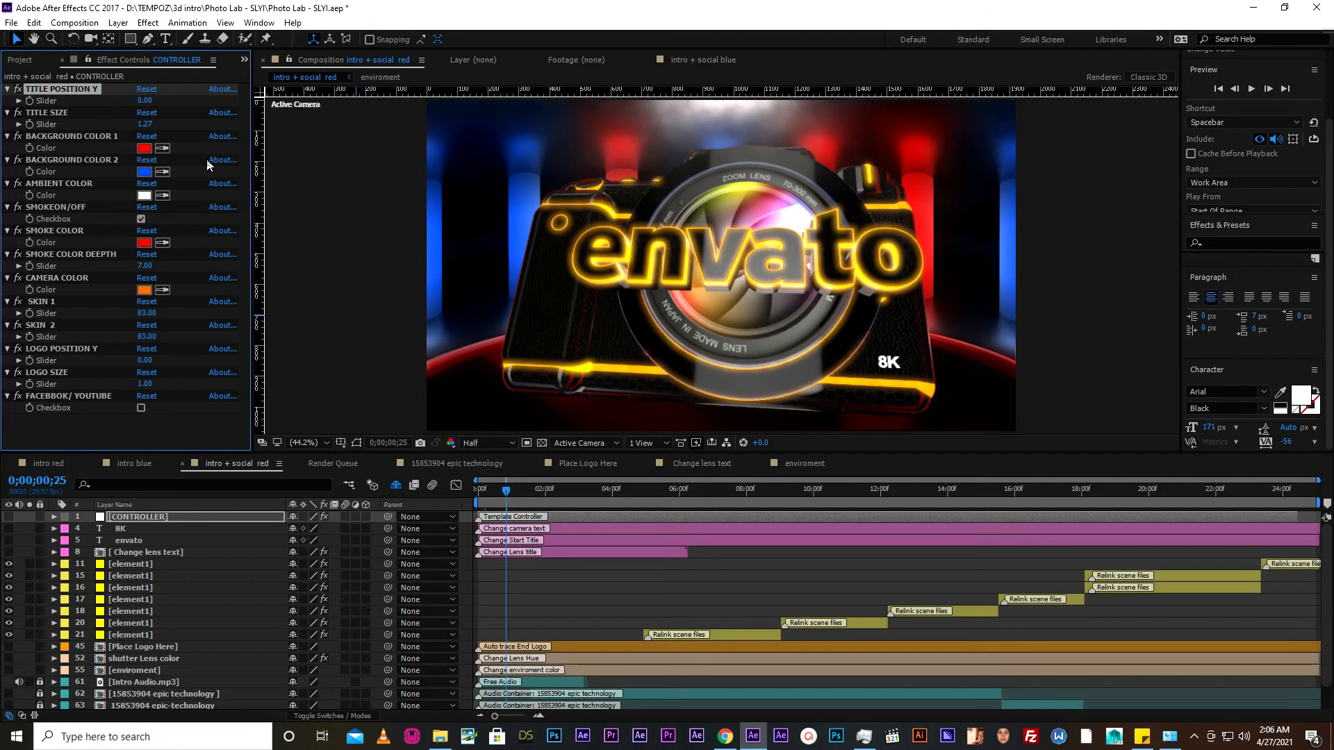
pyautogui.click(144, 101)
pyautogui.write('0.5')
pyautogui.press('Return')
pyautogui.click(172, 104)
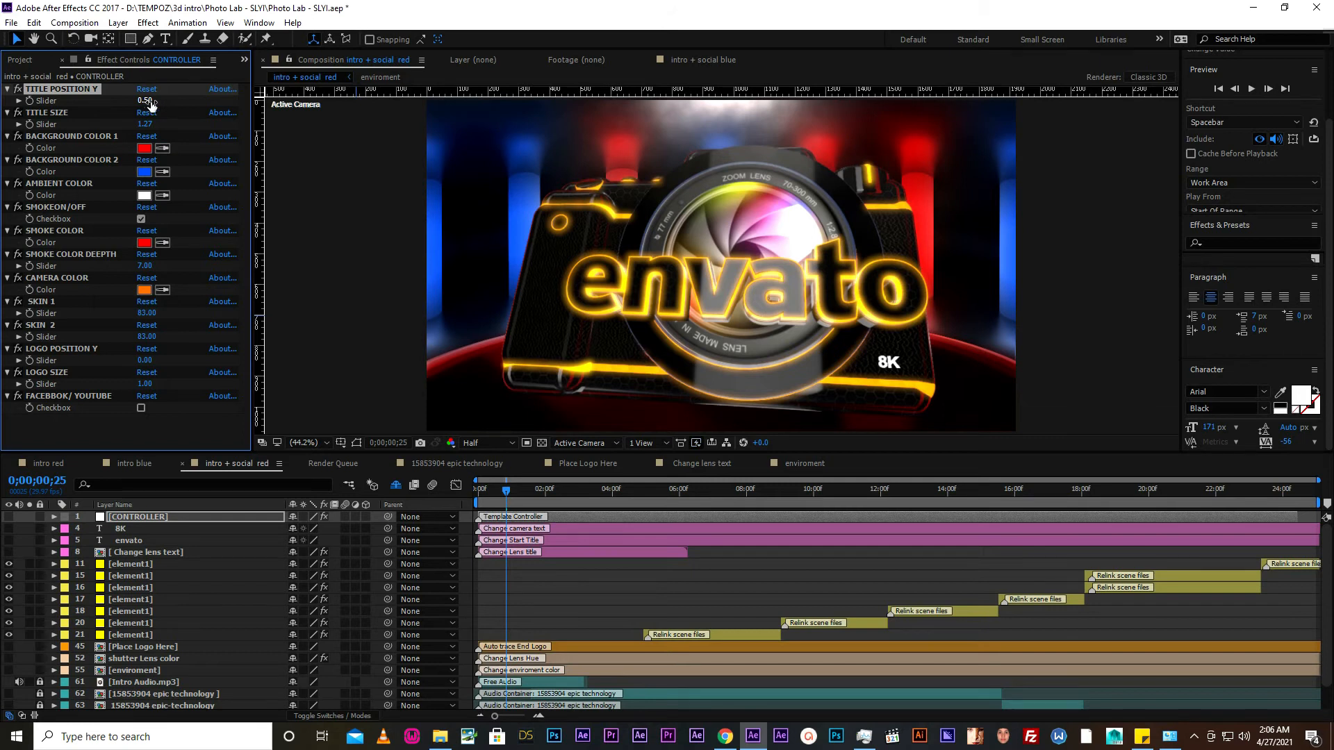
# - Set the CONTROLLER layer's TITLE POSITION Y slider to 0 and select the TITLE SIZE effect
pyautogui.click(148, 101)
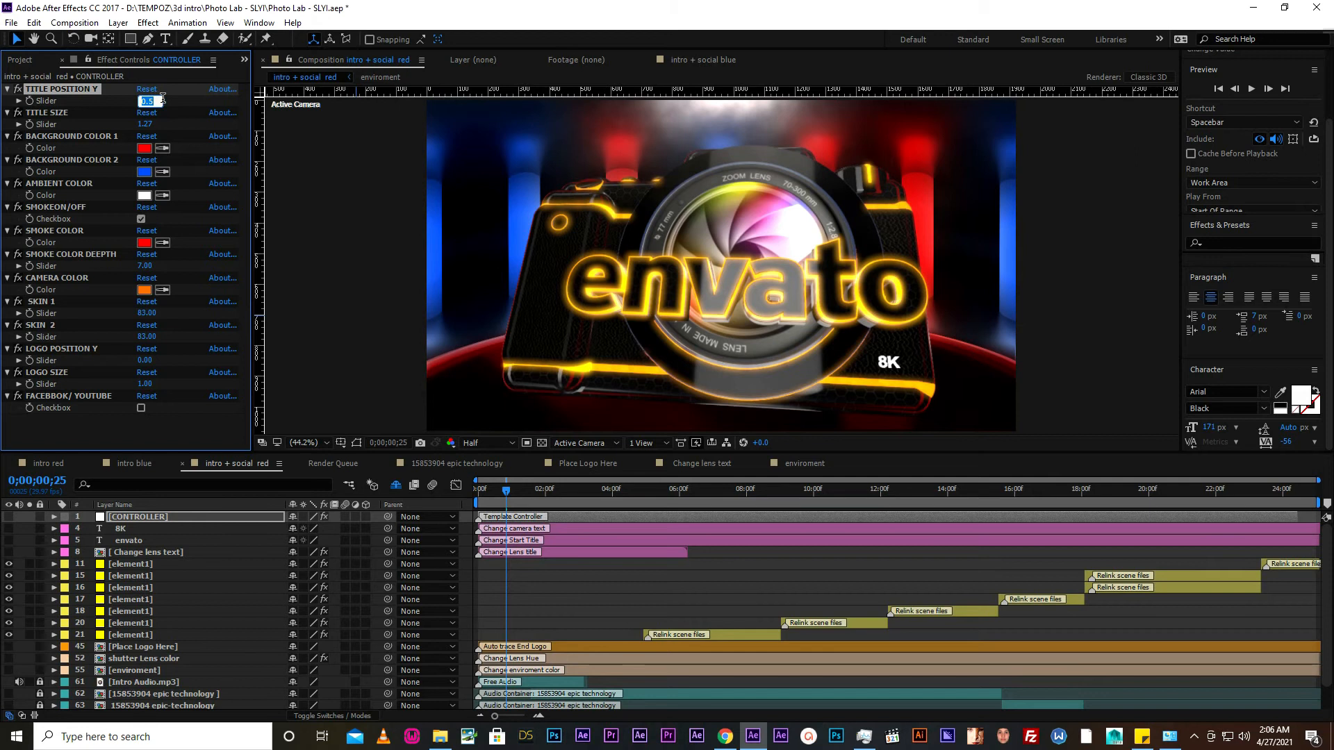
pyautogui.write('0')
pyautogui.press('Return')
pyautogui.click(77, 115)
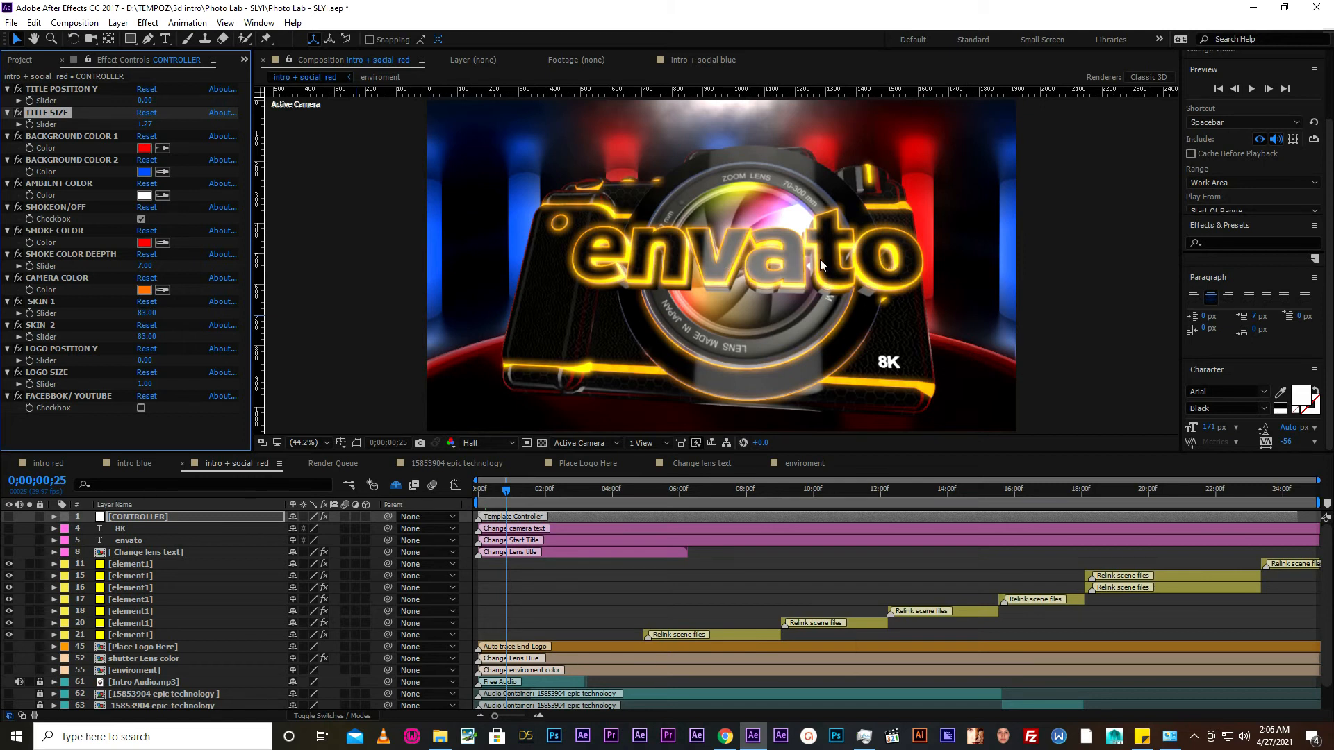
# - Try blue 0000FF and green 0CFF00 for BACKGROUND COLOR 1 and discard the color change
pyautogui.click(50, 138)
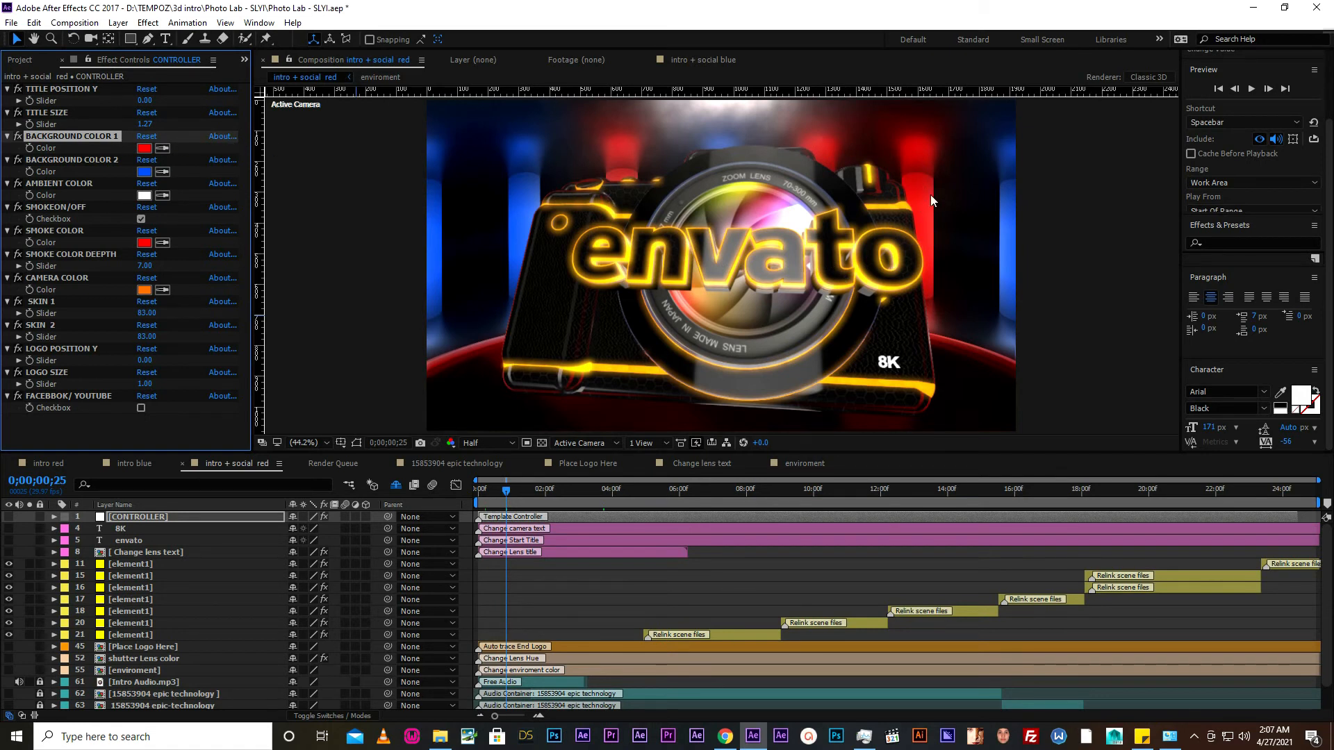
pyautogui.click(144, 148)
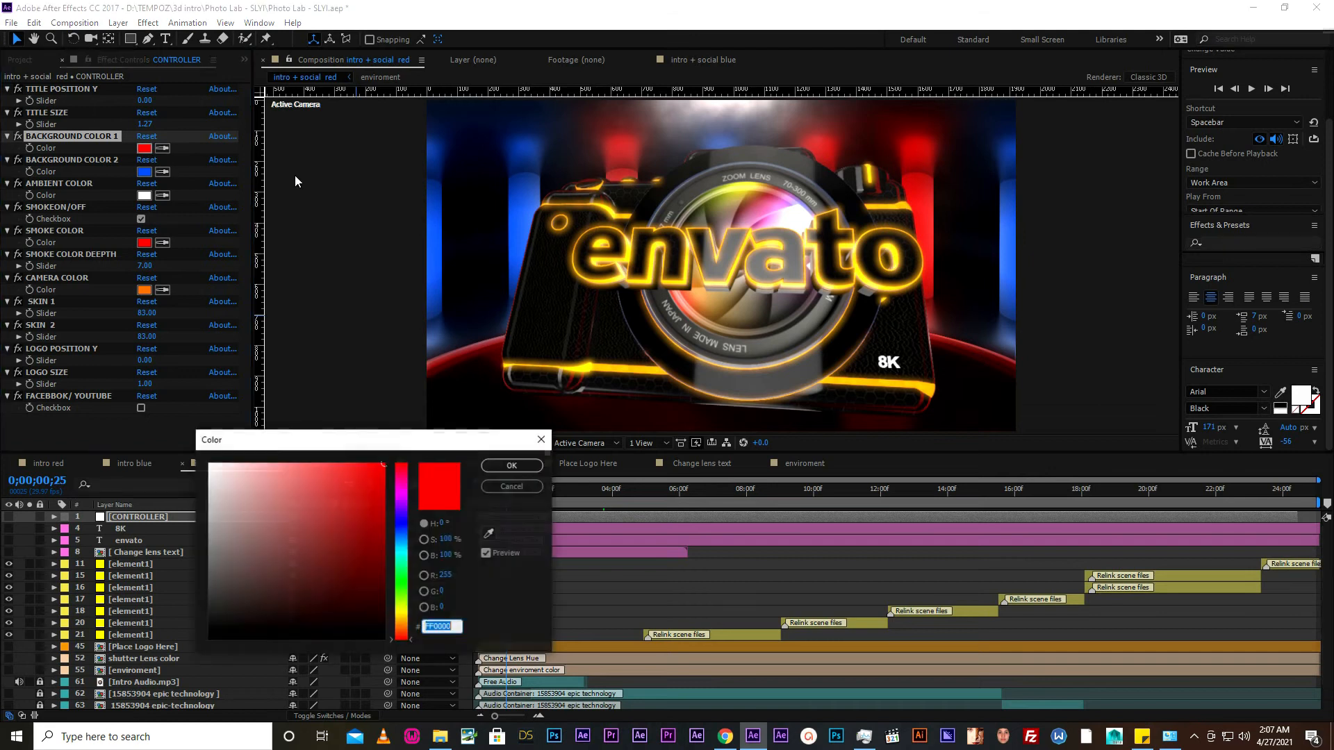
pyautogui.click(401, 522)
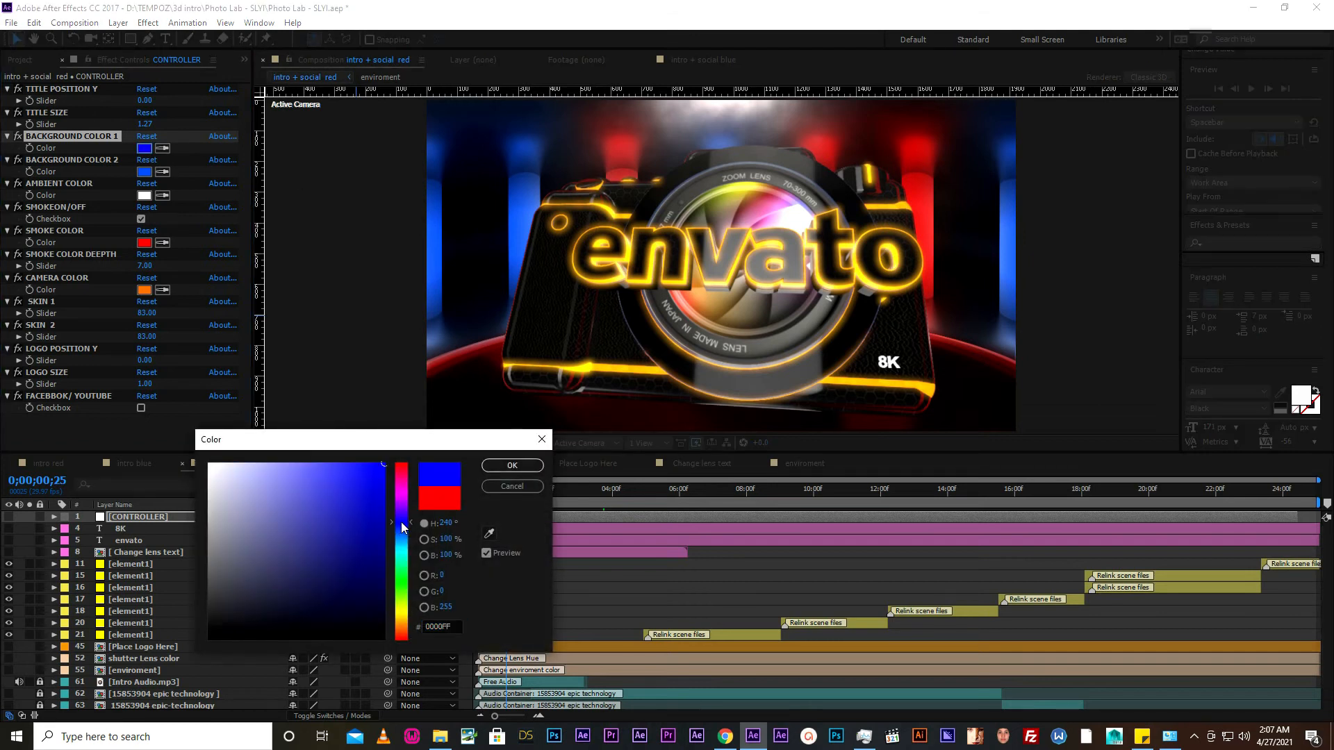
pyautogui.moveTo(402, 522); pyautogui.dragTo(402, 582)
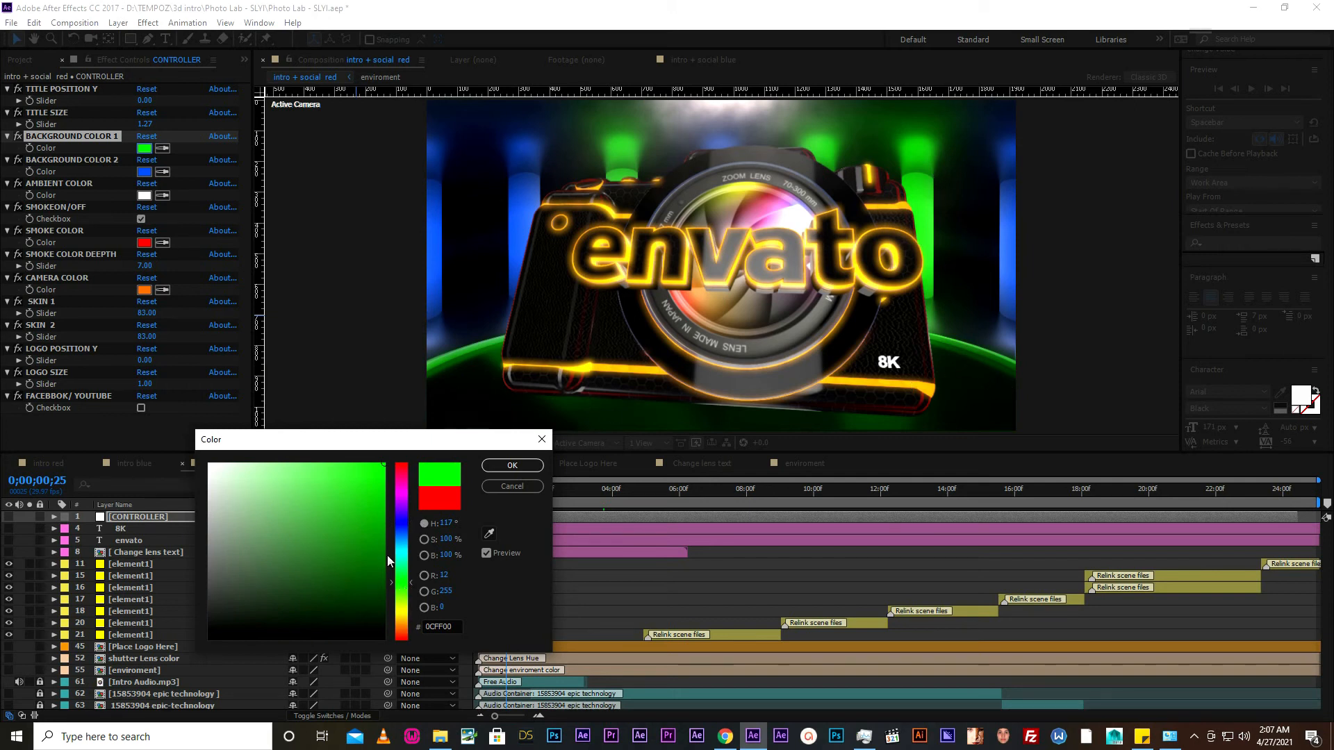
pyautogui.press('Escape')
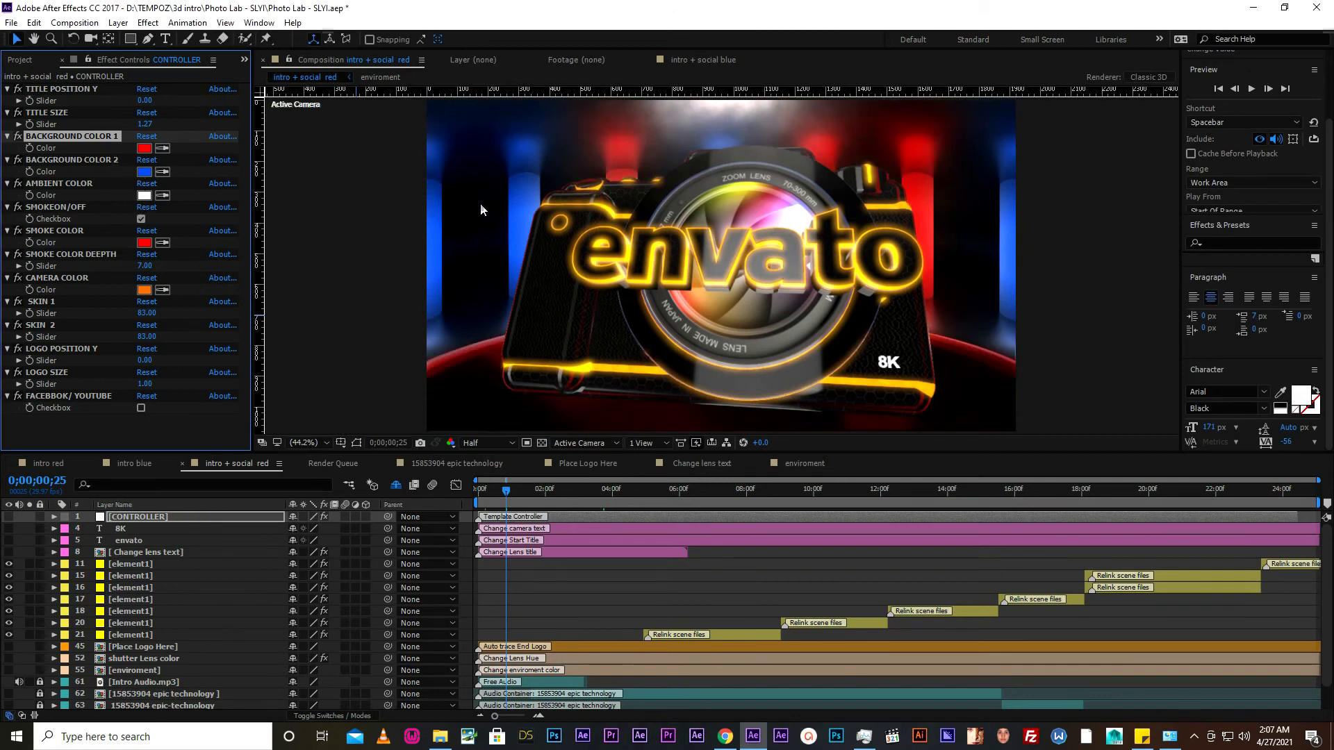
# - Try purple 9E0AFC and a green for BACKGROUND COLOR 2 and discard the color change
pyautogui.click(144, 172)
pyautogui.click(402, 503)
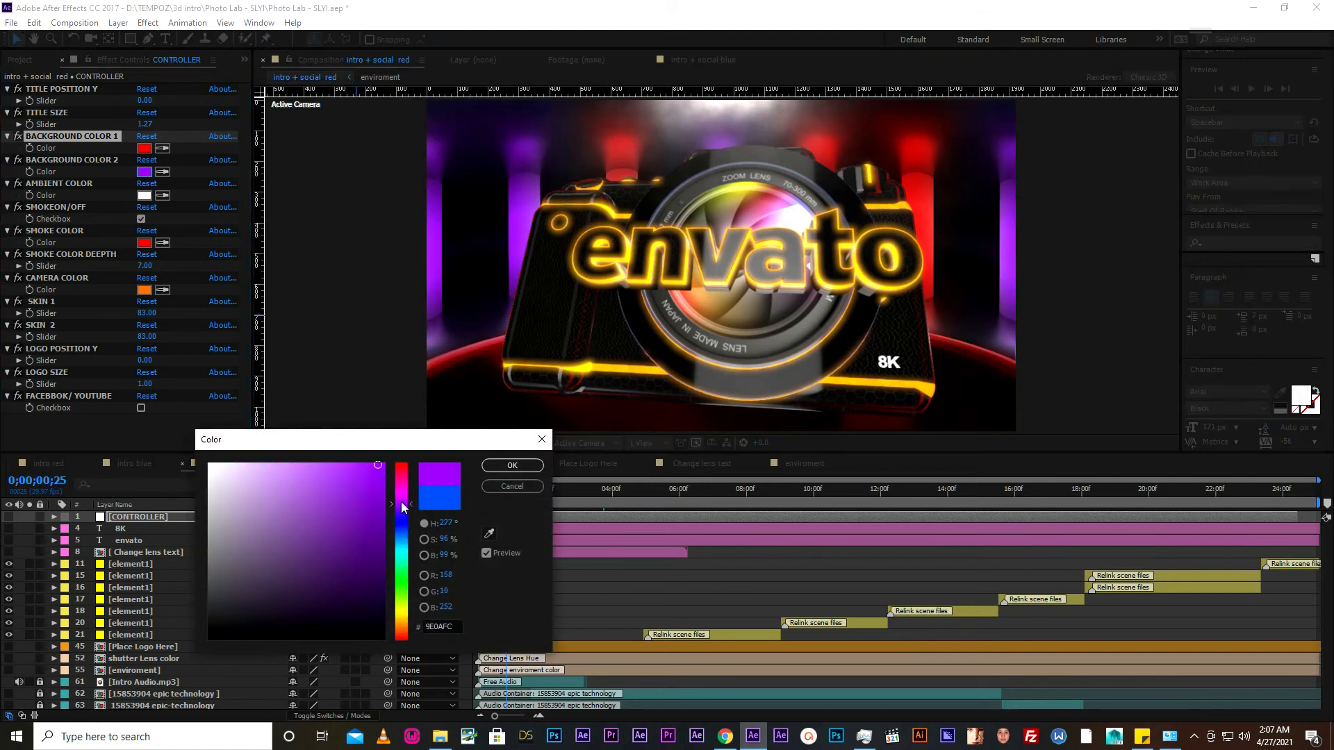
pyautogui.click(336, 475)
pyautogui.moveTo(237, 496); pyautogui.dragTo(251, 570)
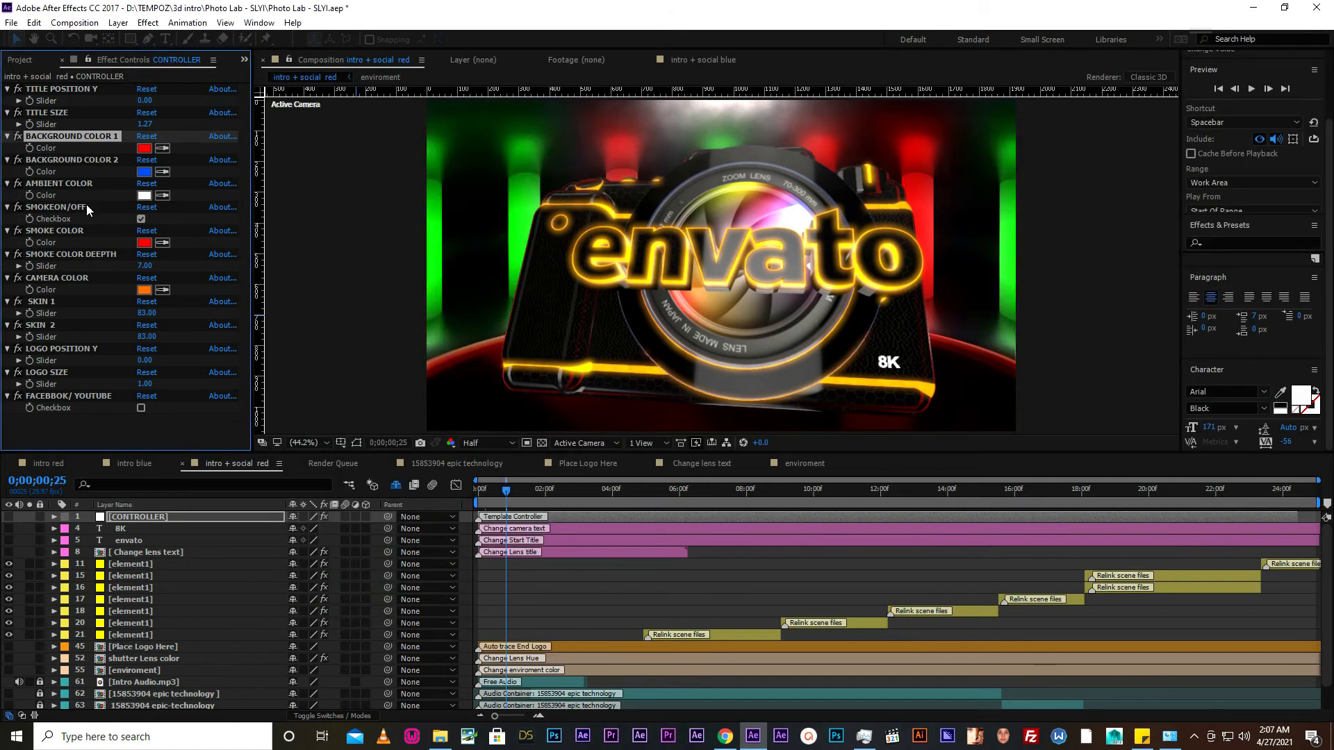
# - Try red FF0000 for AMBIENT COLOR, with the playhead at 0;00;04;01, and return the color to white
pyautogui.click(72, 183)
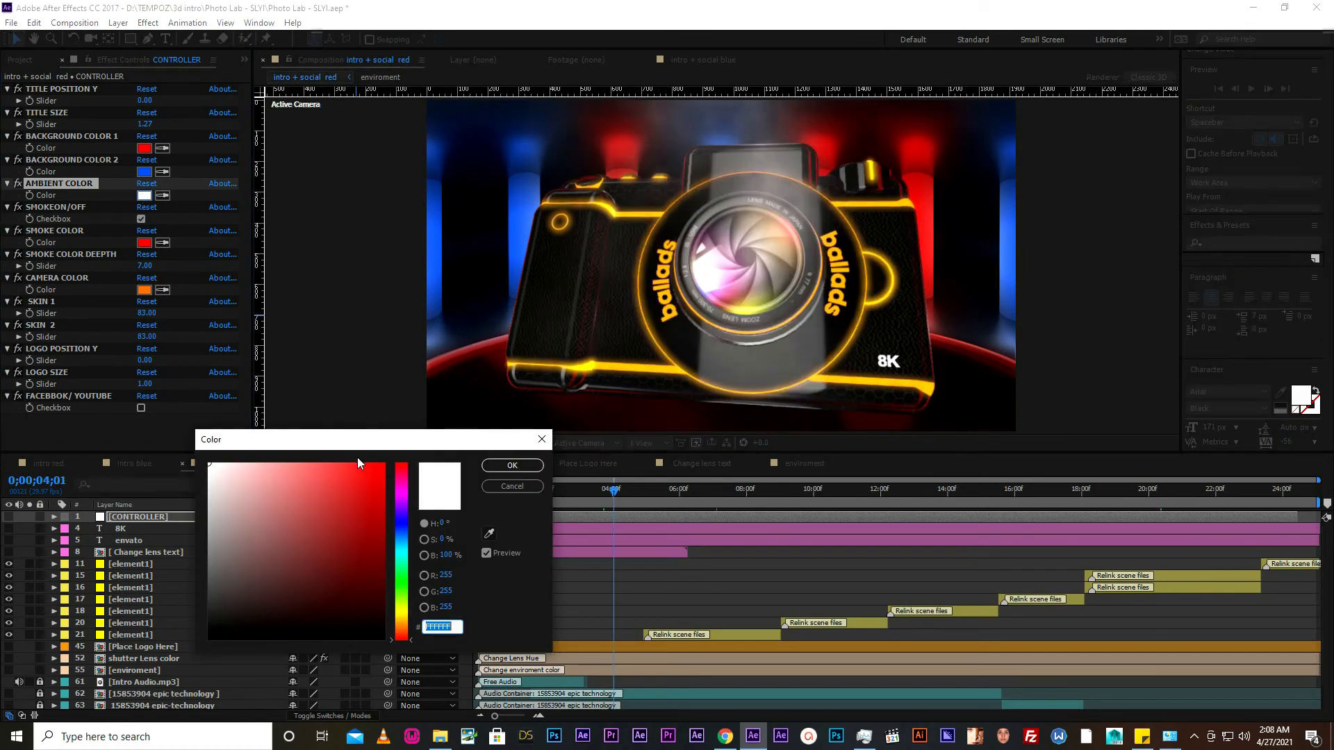
pyautogui.moveTo(349, 478); pyautogui.dragTo(413, 461)
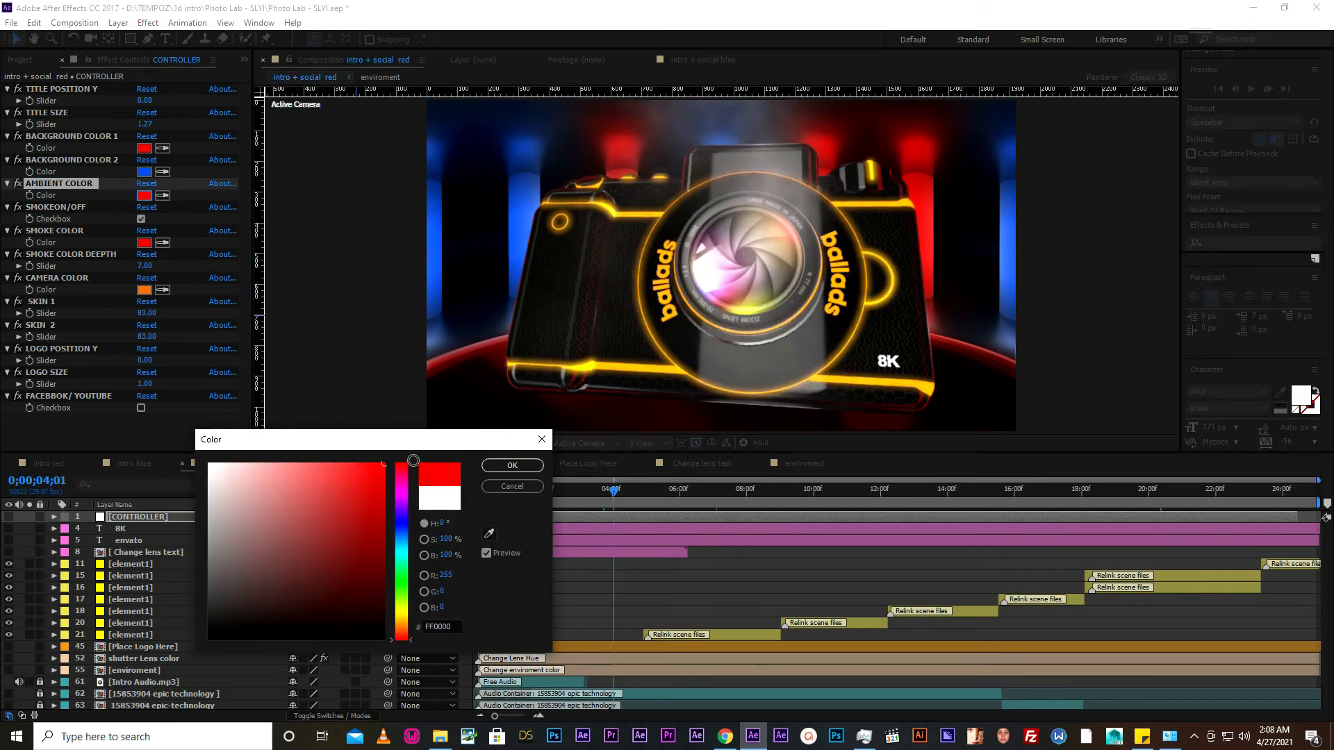
pyautogui.click(511, 467)
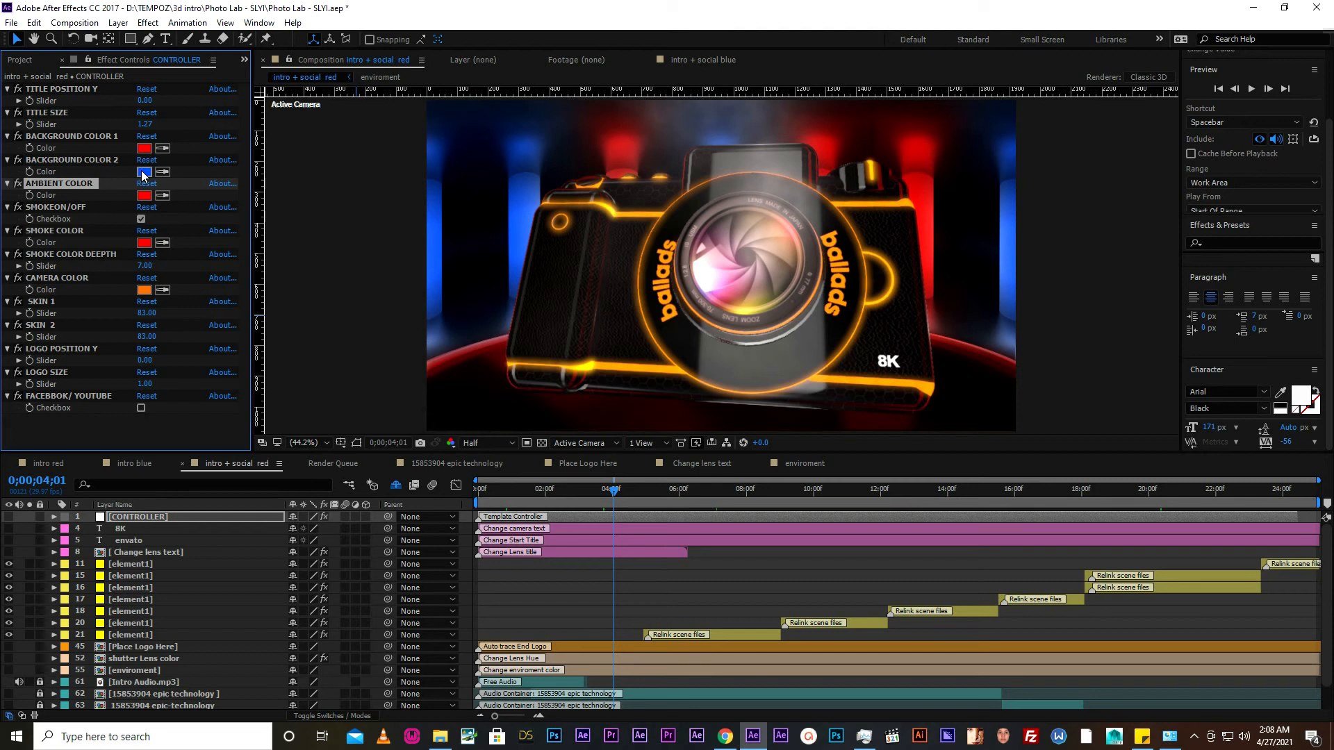
pyautogui.click(145, 197)
pyautogui.moveTo(241, 482); pyautogui.dragTo(207, 463)
pyautogui.click(510, 466)
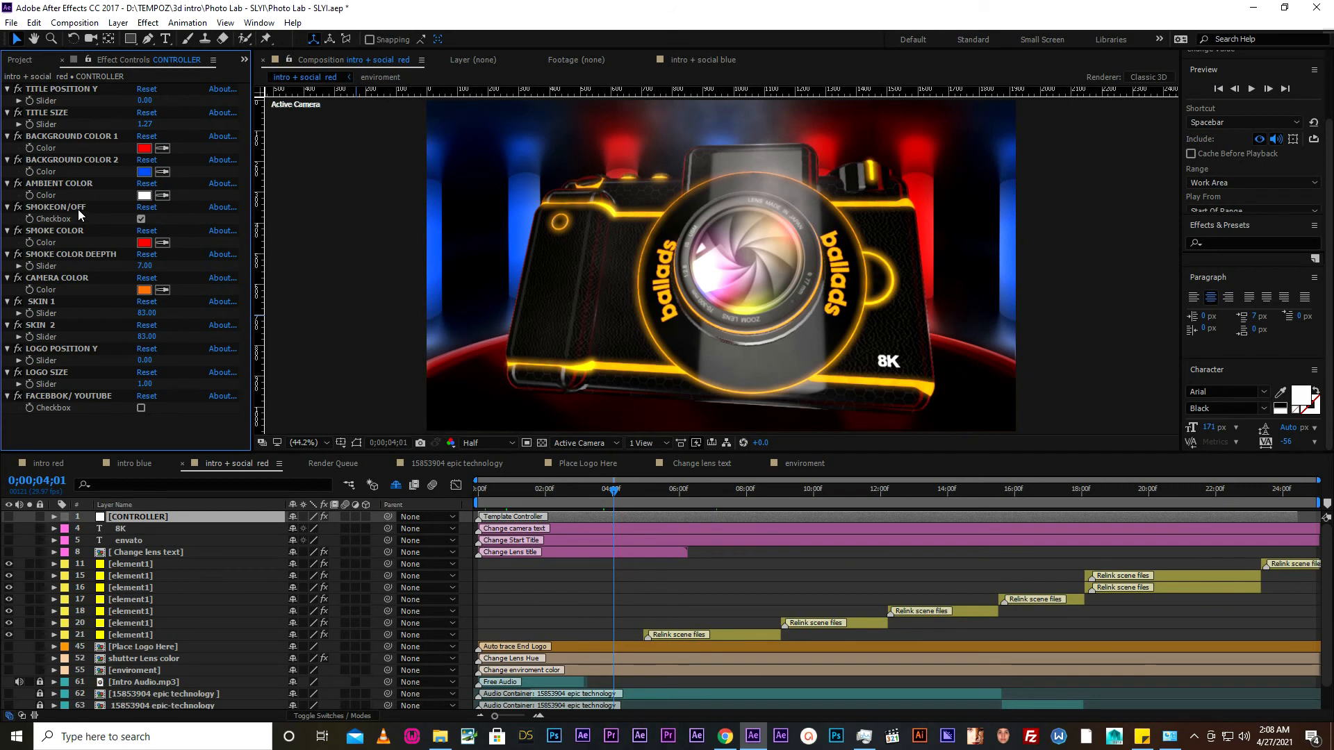
# - Toggle the SMOKEON/OFF checkbox off and on again with the playhead at 0;00;02;23 on the smoke behind the camera
pyautogui.click(81, 206)
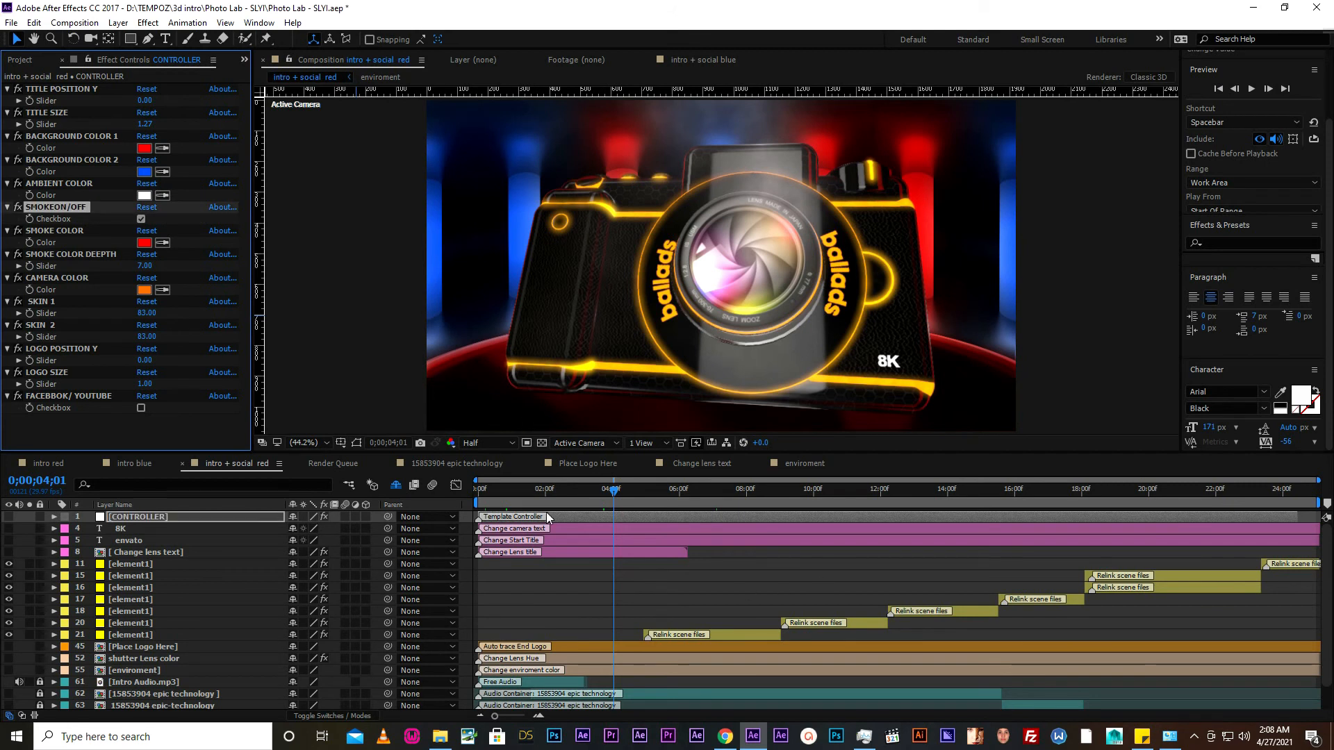
pyautogui.click(570, 498)
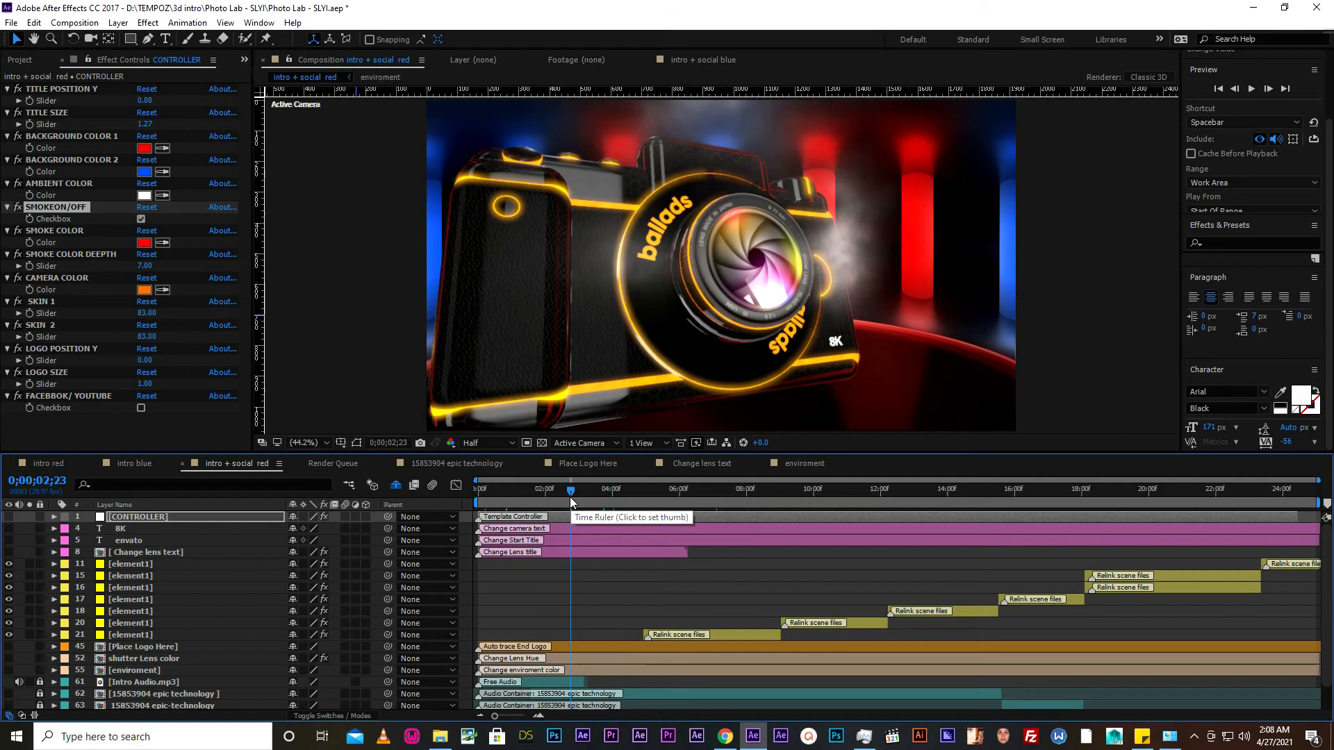
pyautogui.click(140, 219)
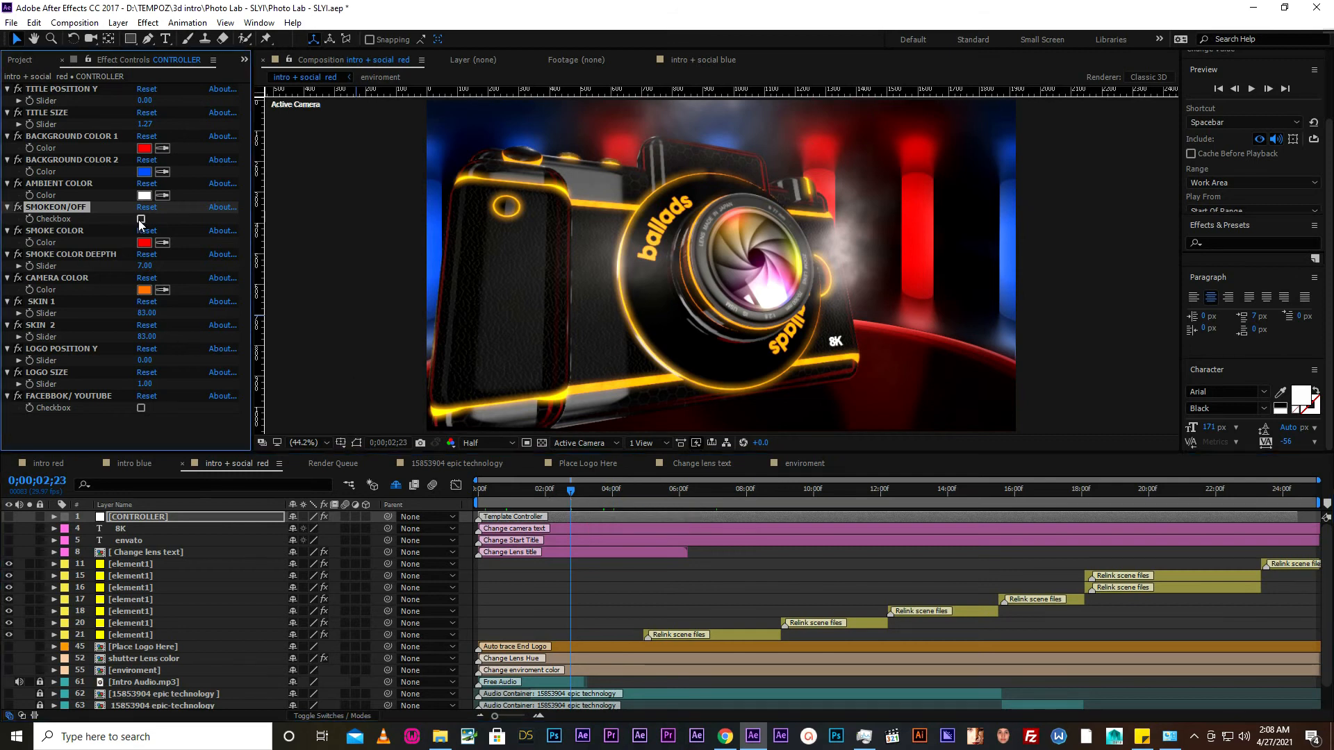
pyautogui.click(141, 219)
pyautogui.click(140, 219)
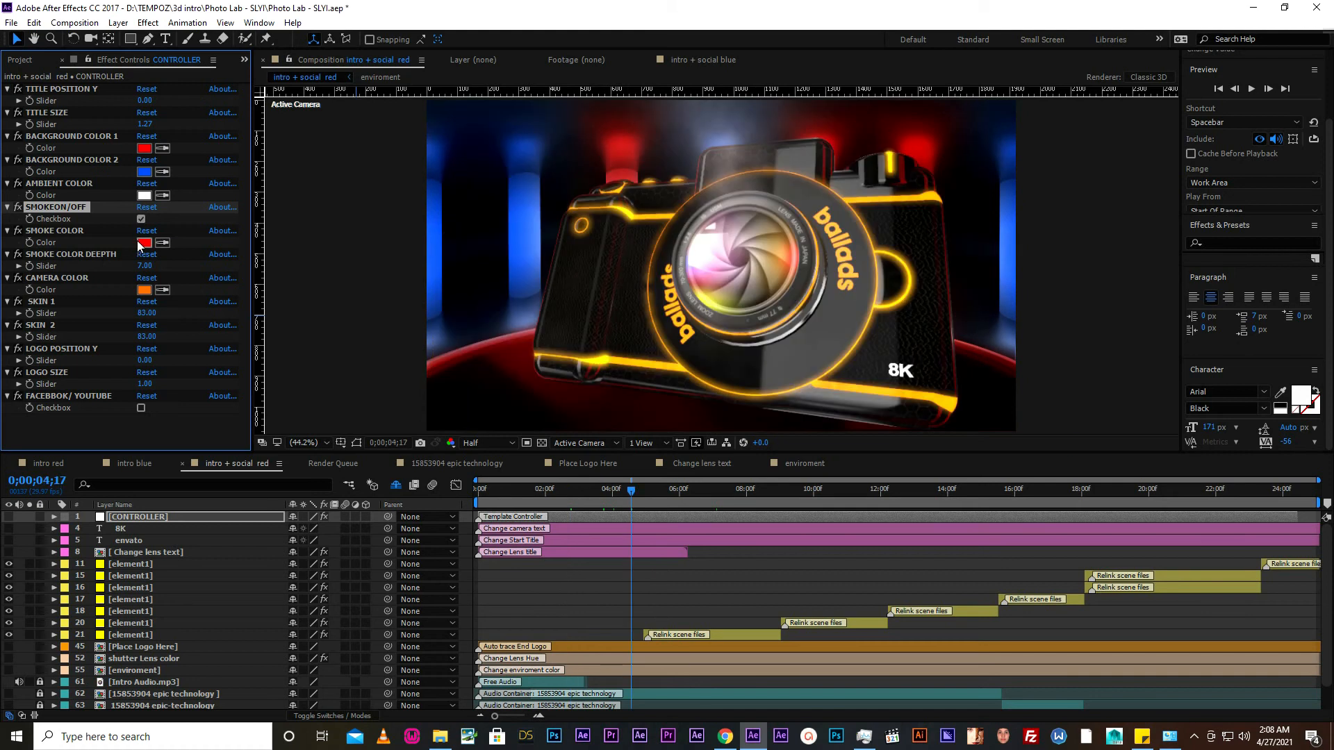
# - With the playhead at 0;00;01;13 on the title, set SMOKE COLOR DEEPTH to 62 and SMOKE COLOR to blue
pyautogui.click(506, 494)
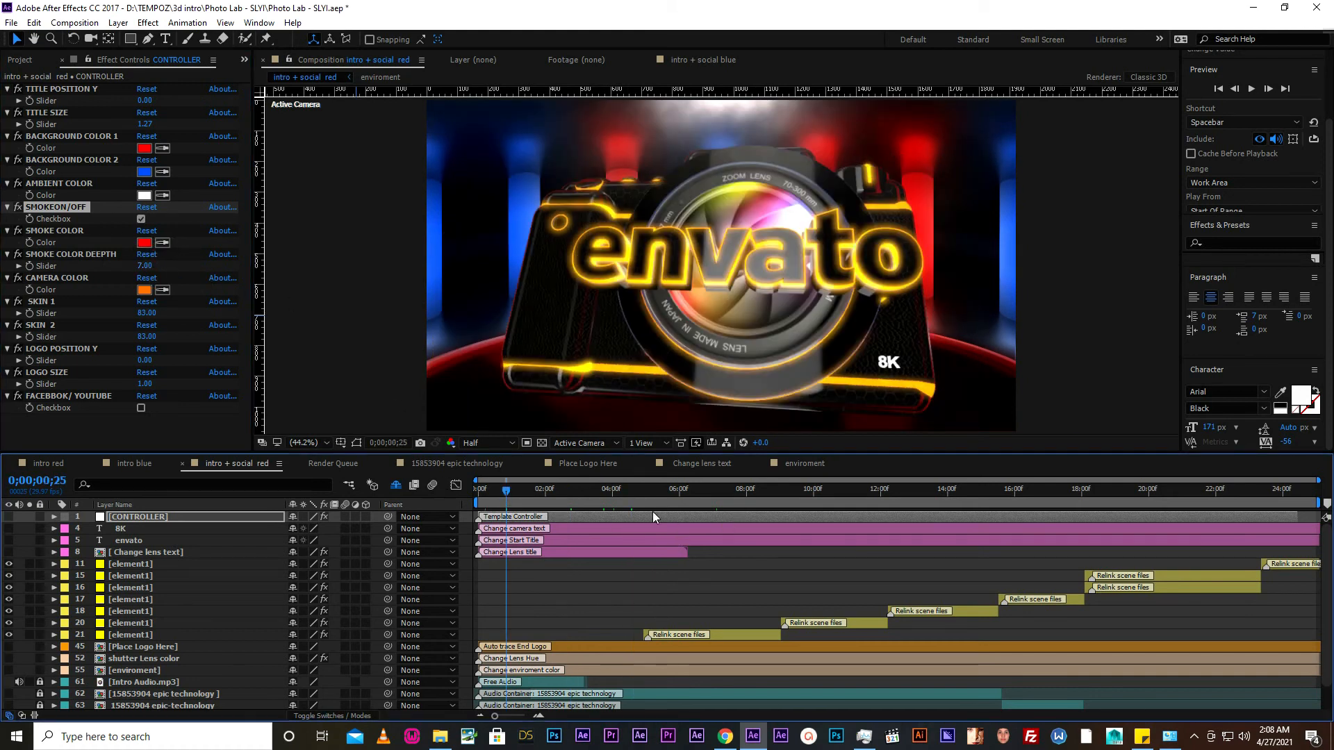
pyautogui.click(493, 494)
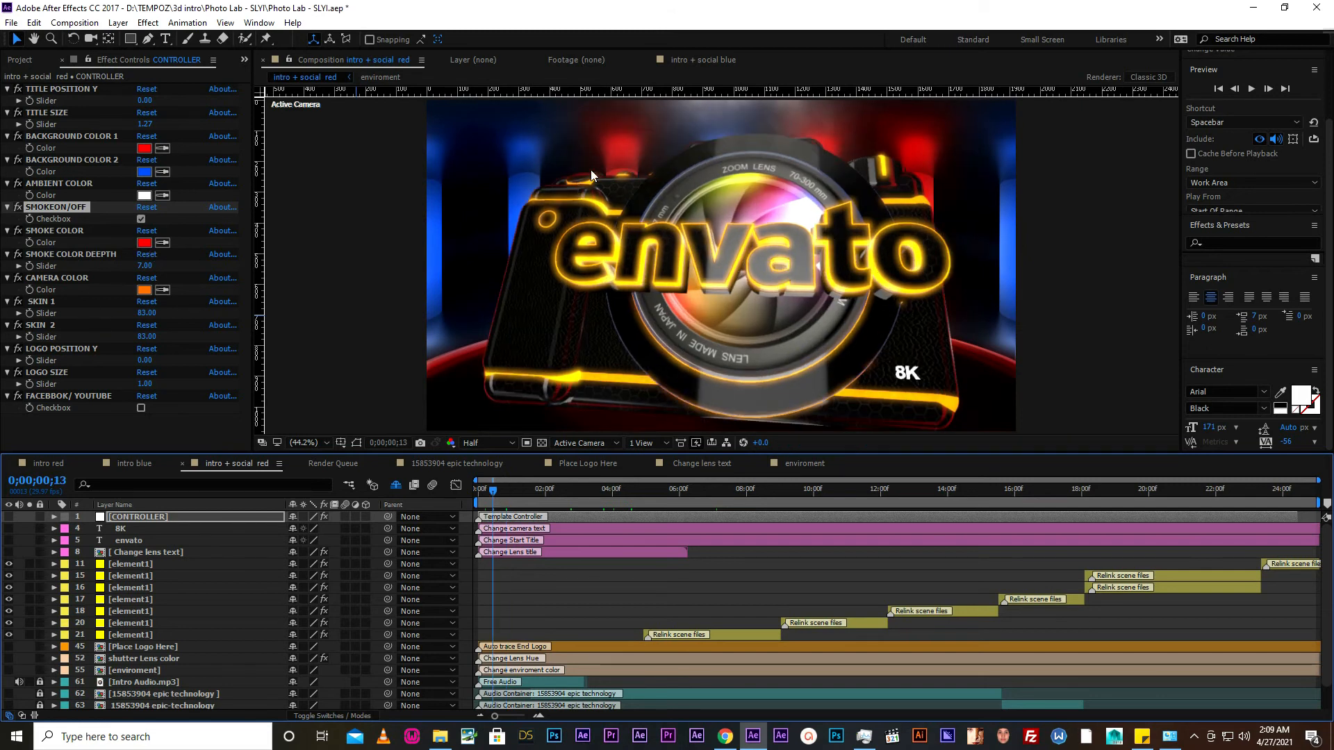
pyautogui.click(502, 489)
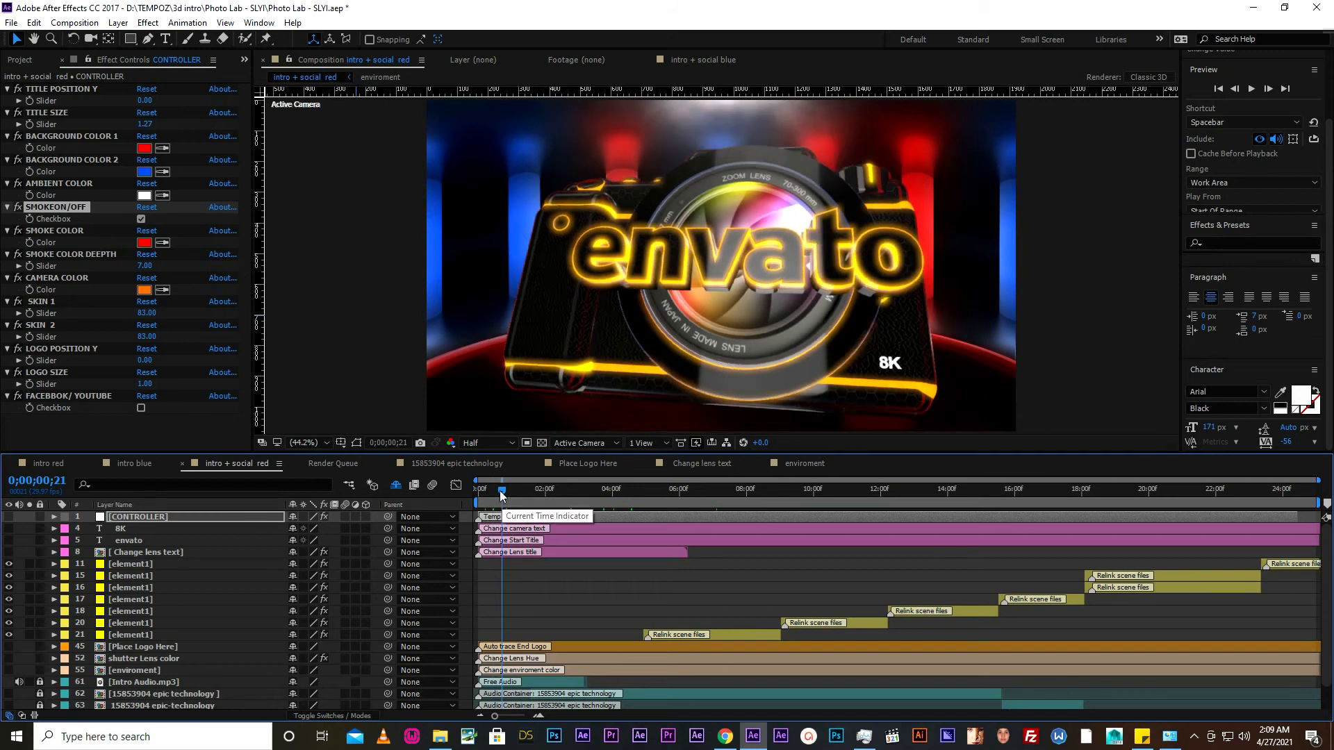
pyautogui.click(526, 488)
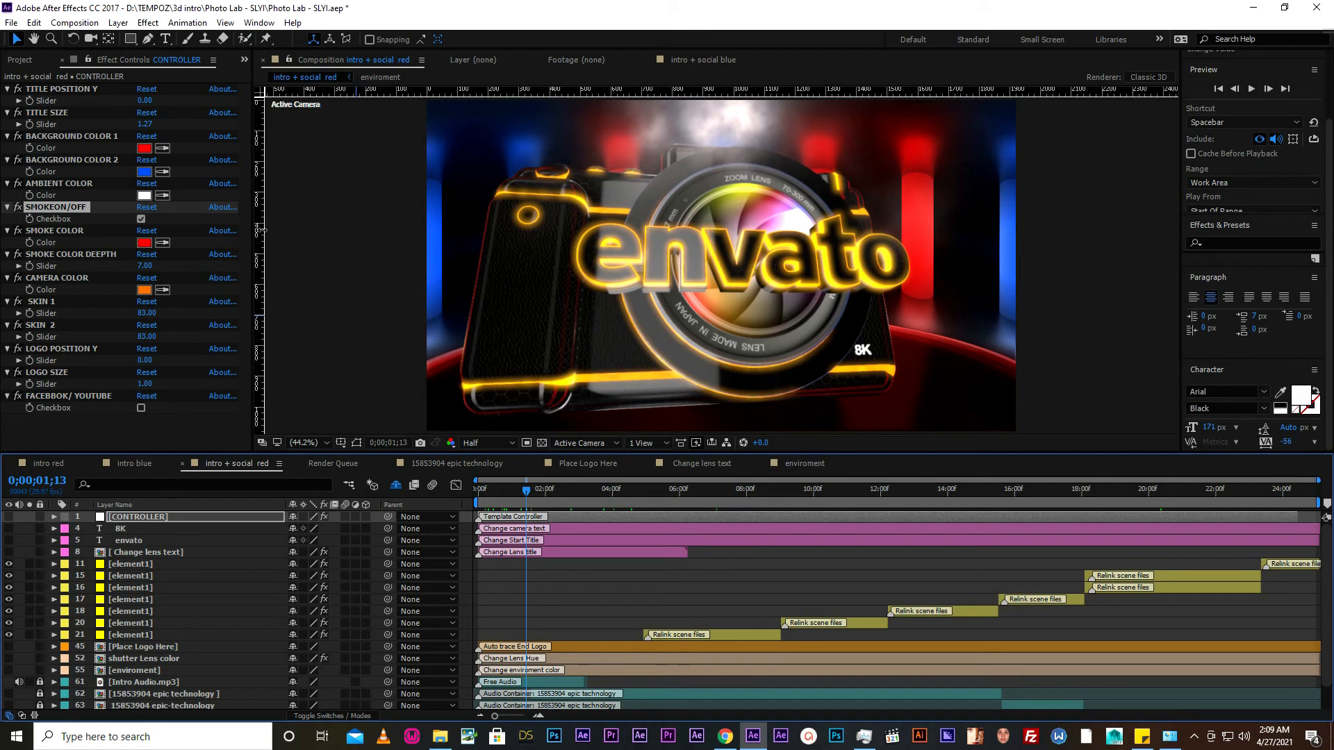
pyautogui.click(158, 267)
pyautogui.moveTo(159, 267); pyautogui.dragTo(144, 271)
pyautogui.click(144, 243)
pyautogui.click(406, 520)
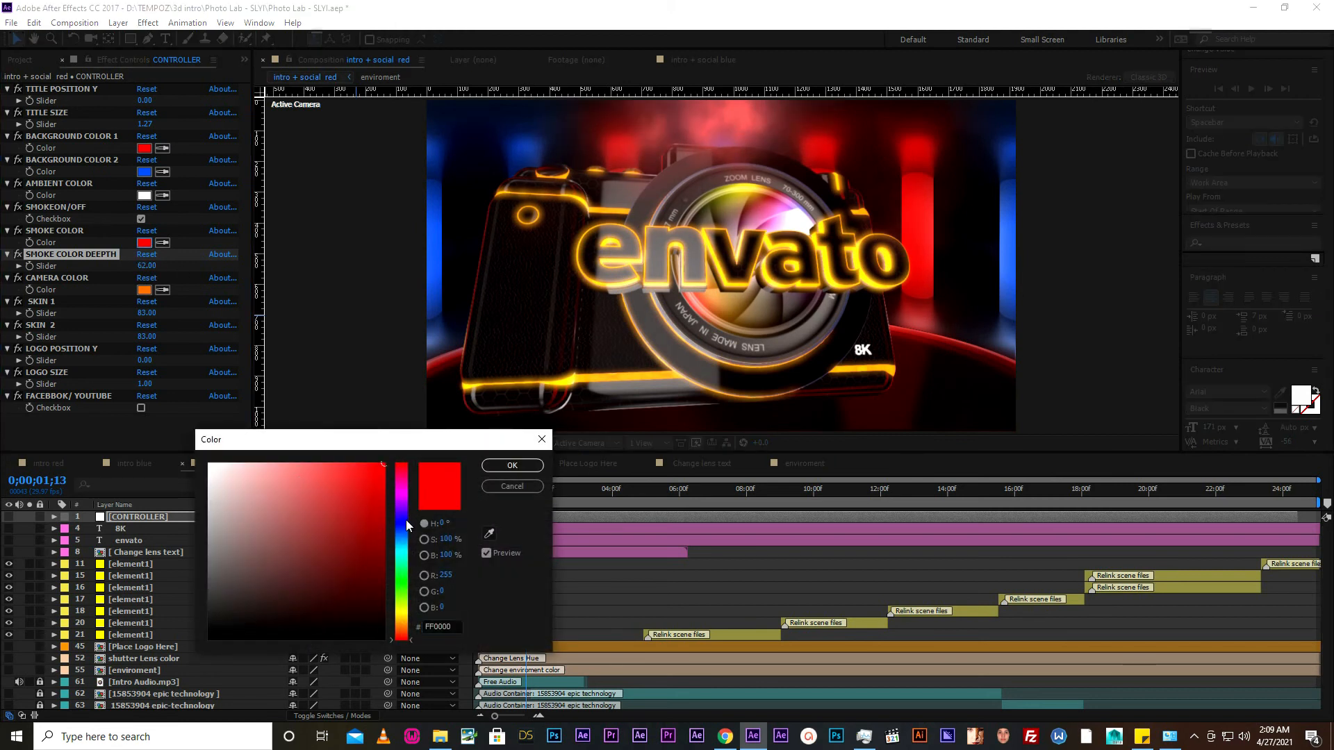
pyautogui.click(495, 465)
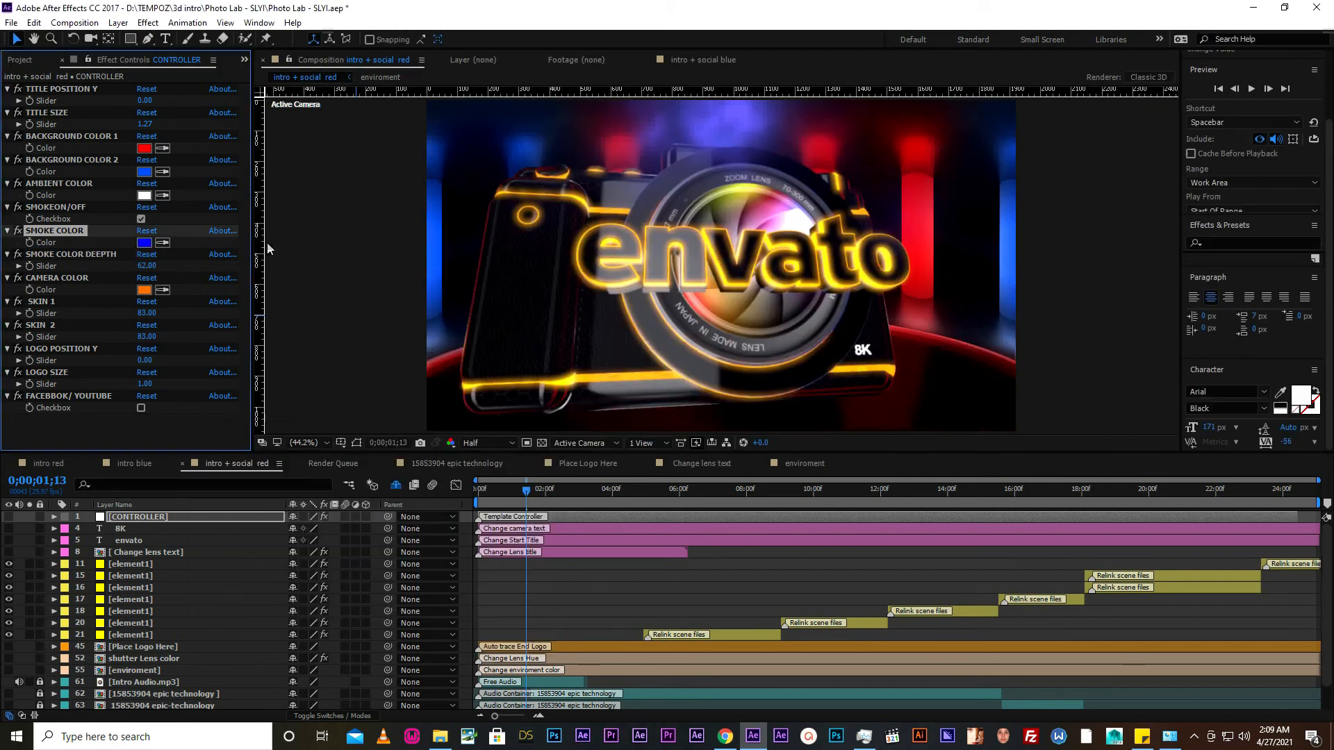
# - Set SMOKE COLOR DEEPTH to 7 and return SMOKE COLOR to red
pyautogui.click(147, 267)
pyautogui.write('7')
pyautogui.press('Return')
pyautogui.click(146, 243)
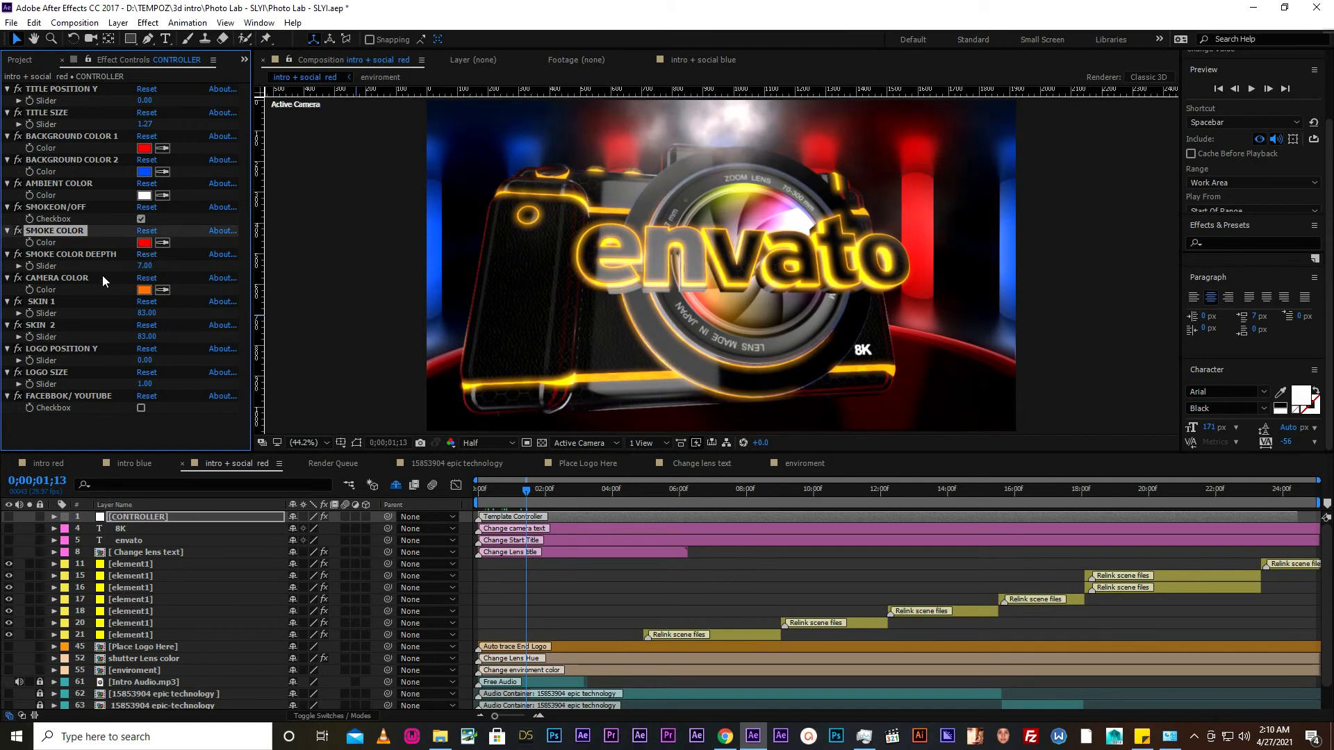
# - Select the CAMERA COLOR effect, try the SKIN 1 slider at 63 and settle on 92
pyautogui.click(102, 276)
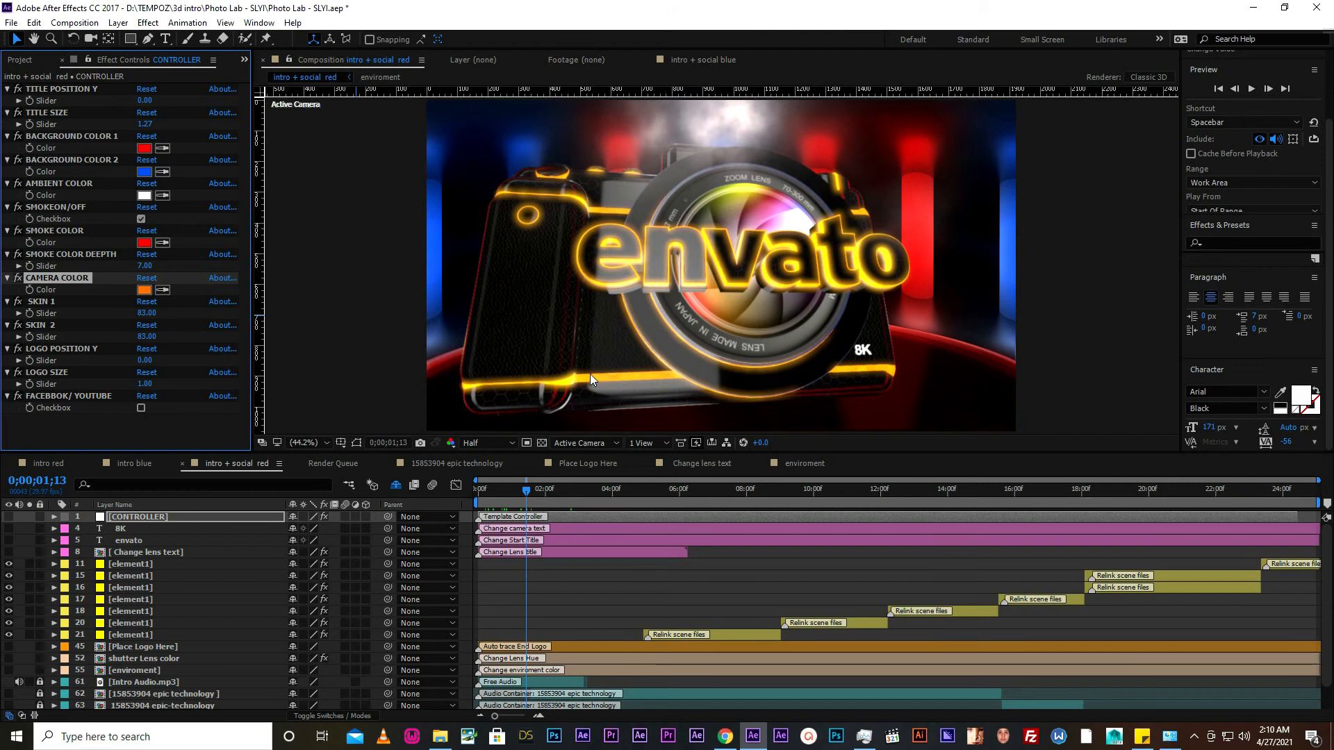
pyautogui.click(63, 303)
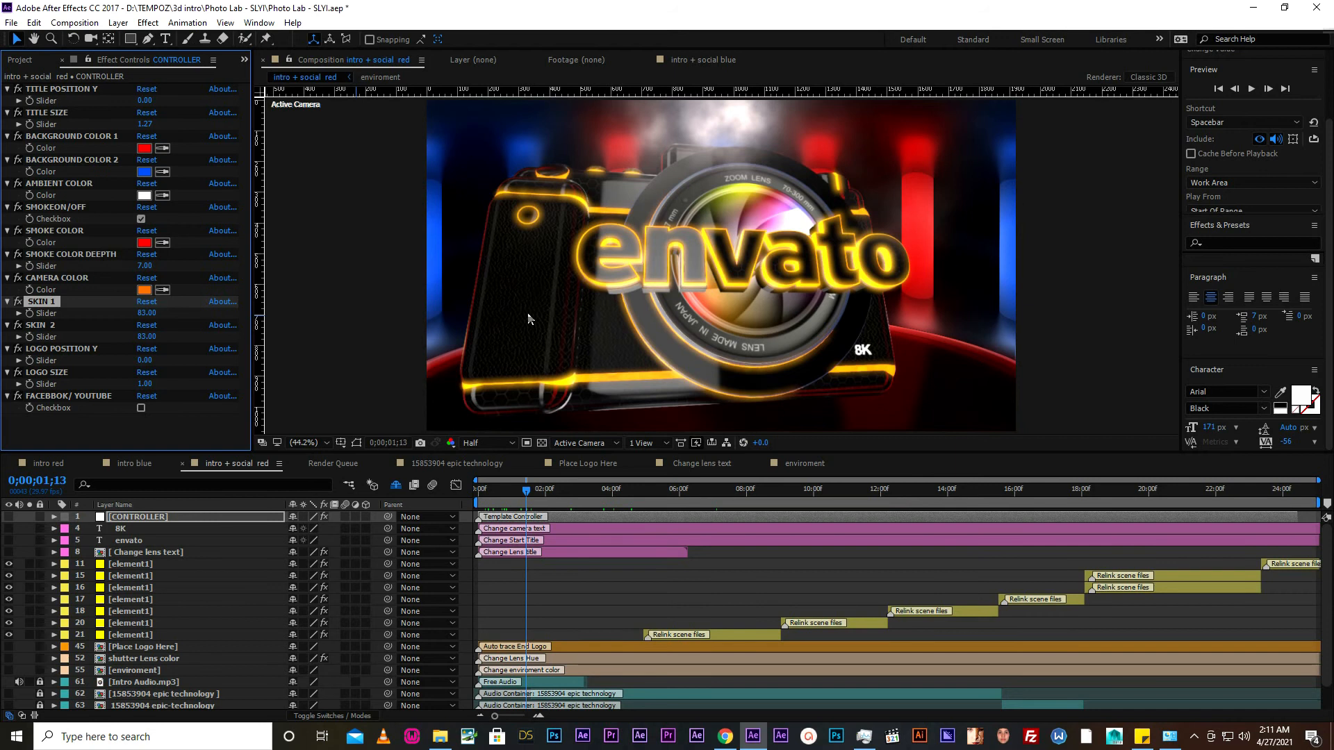
pyautogui.moveTo(148, 314); pyautogui.dragTo(134, 319)
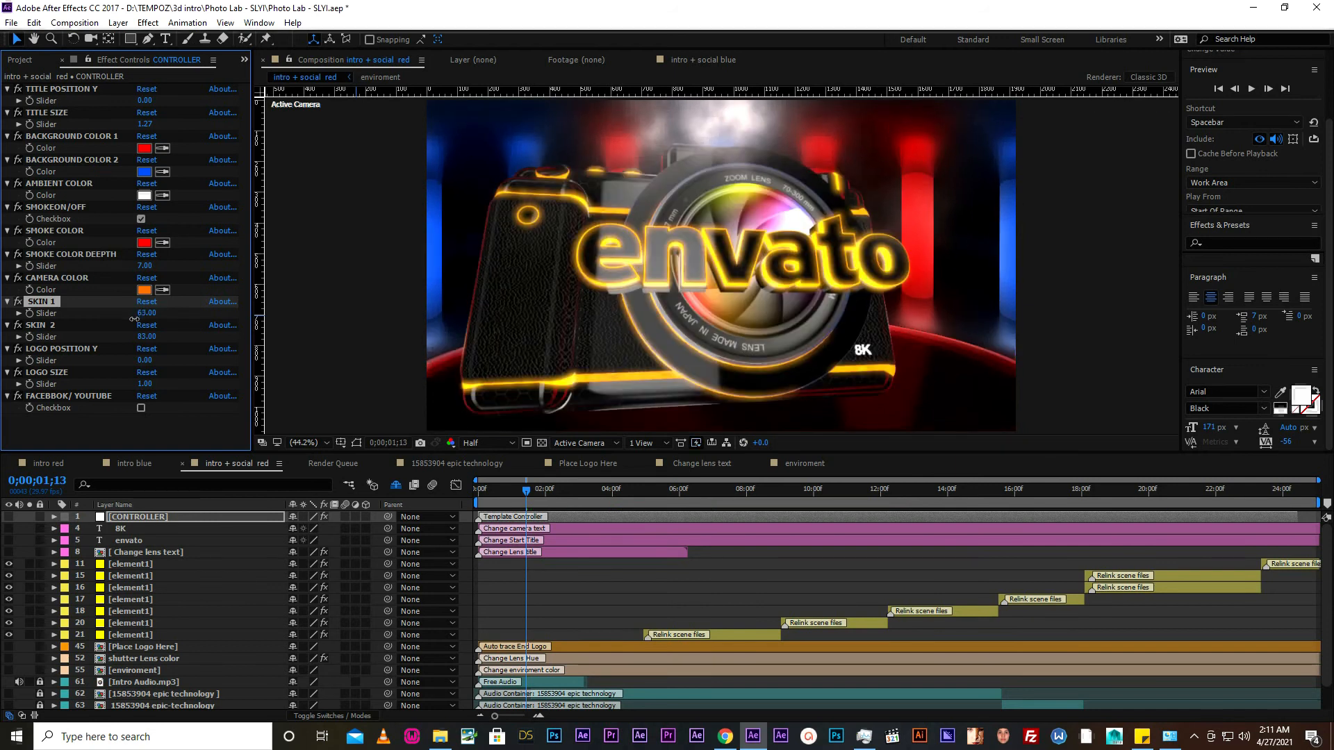
pyautogui.moveTo(152, 314); pyautogui.dragTo(156, 312)
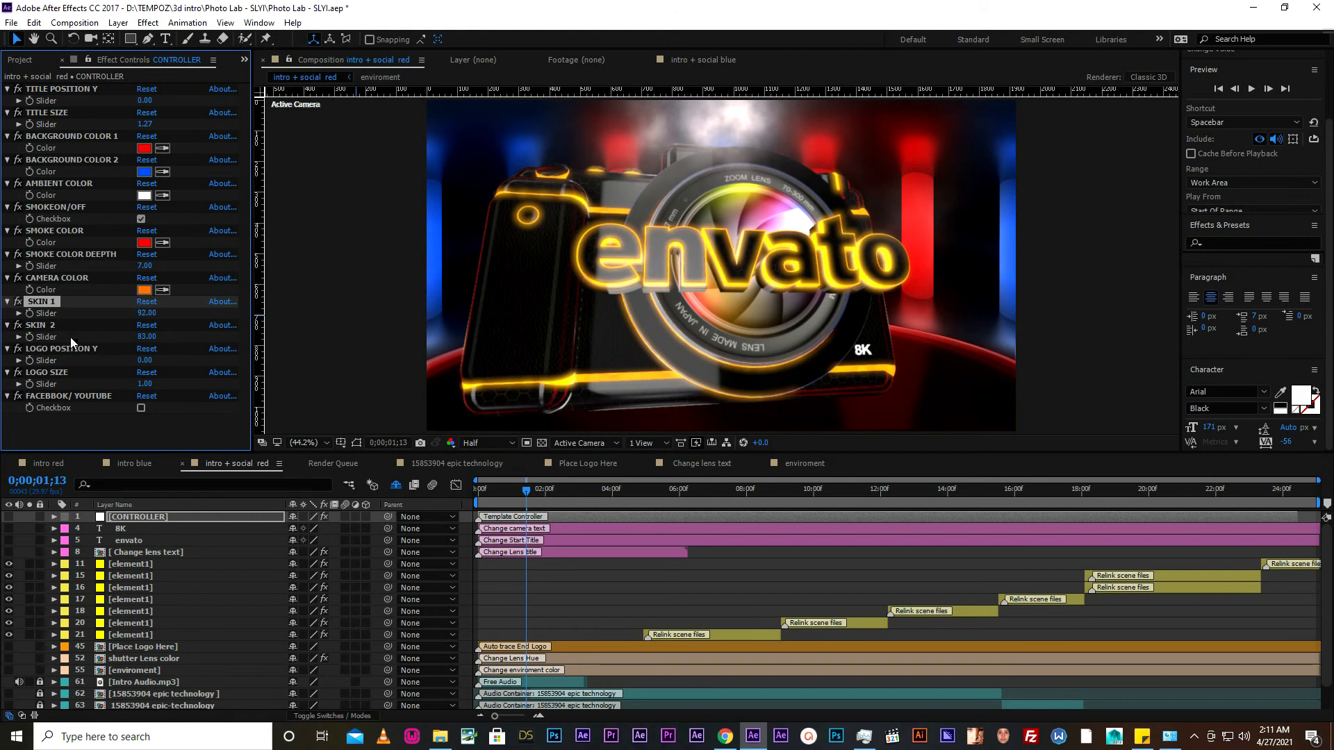
# - Try the SKIN 2 slider at 20 and 62 on the camera and 34 on the logo at 0;00;17;19, and settle on 72
pyautogui.click(39, 326)
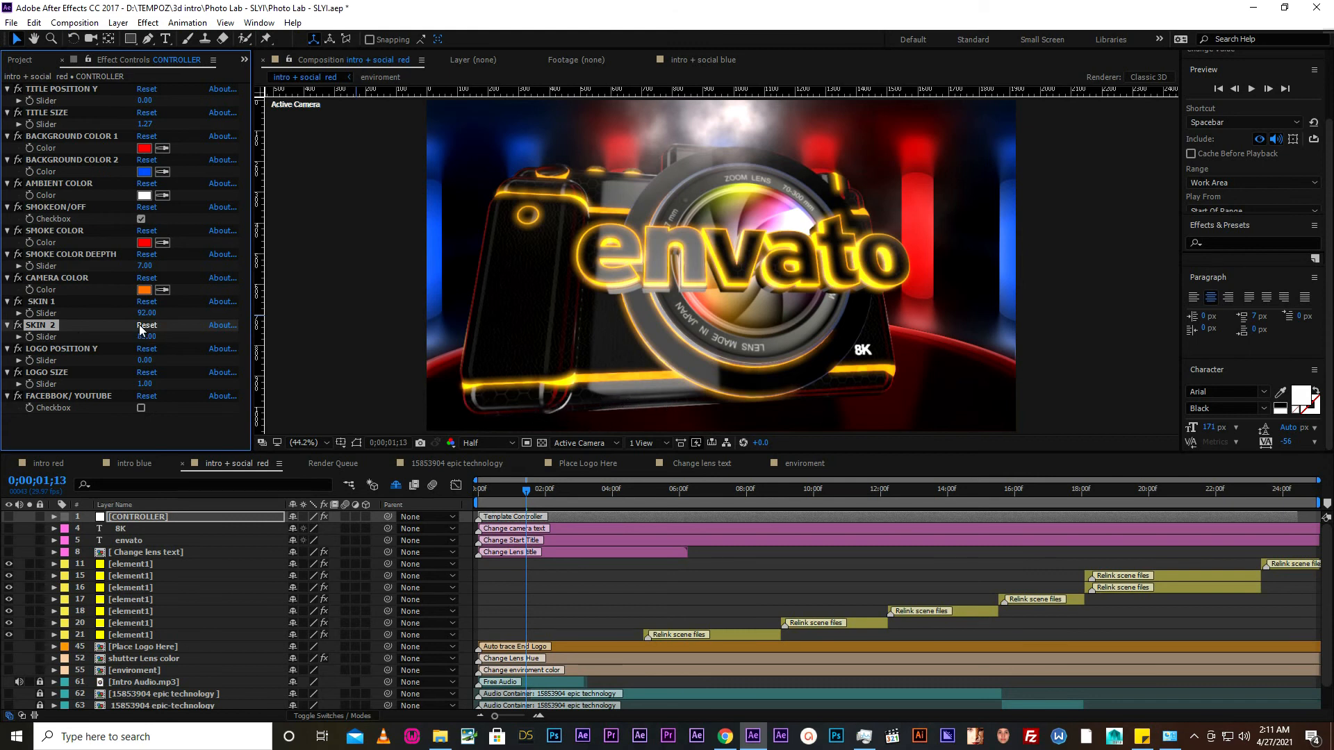
pyautogui.moveTo(145, 339); pyautogui.dragTo(104, 339)
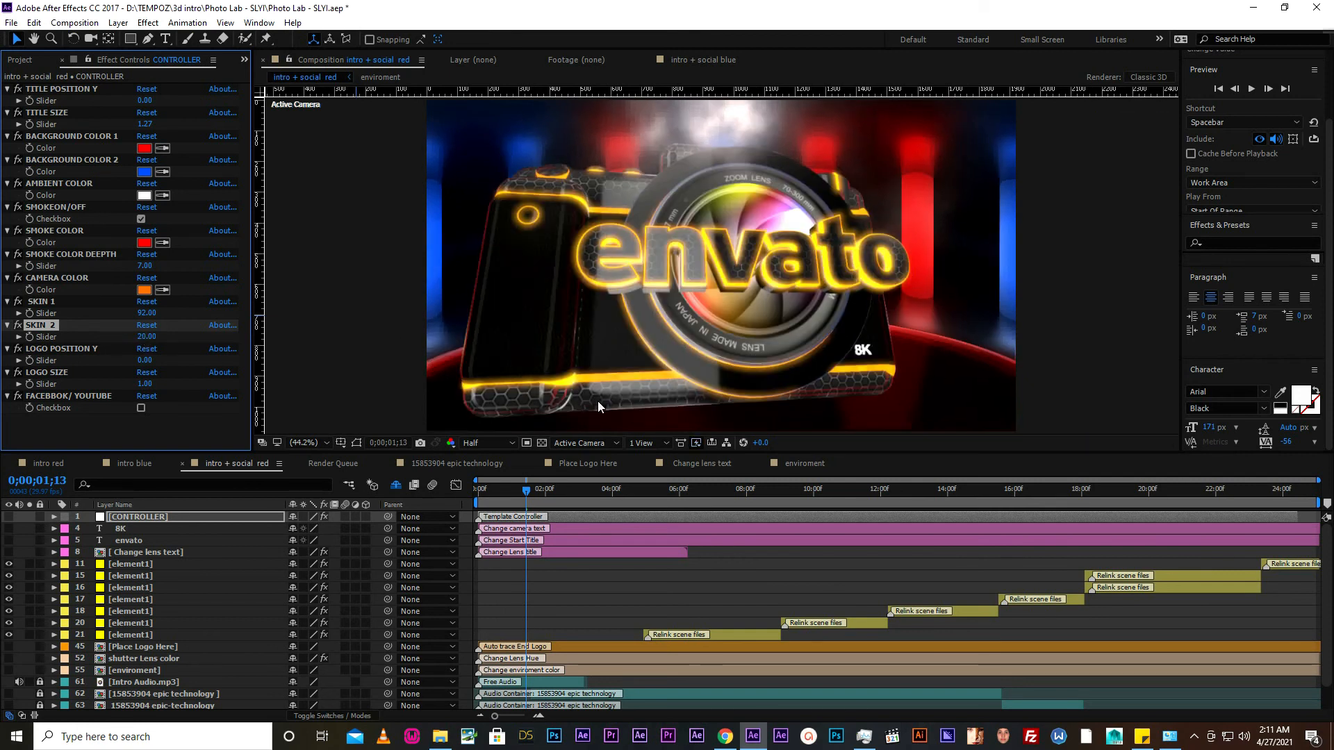
pyautogui.moveTo(145, 338); pyautogui.dragTo(174, 338)
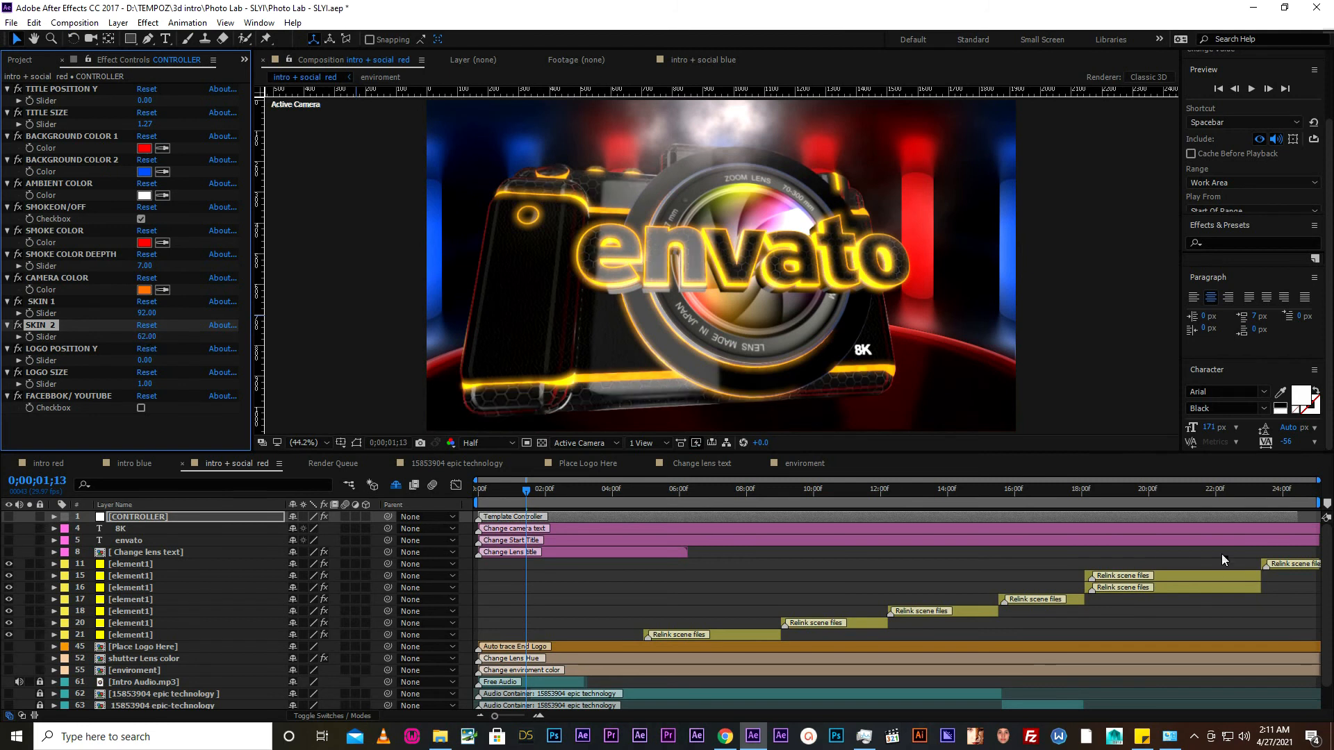
pyautogui.click(1238, 498)
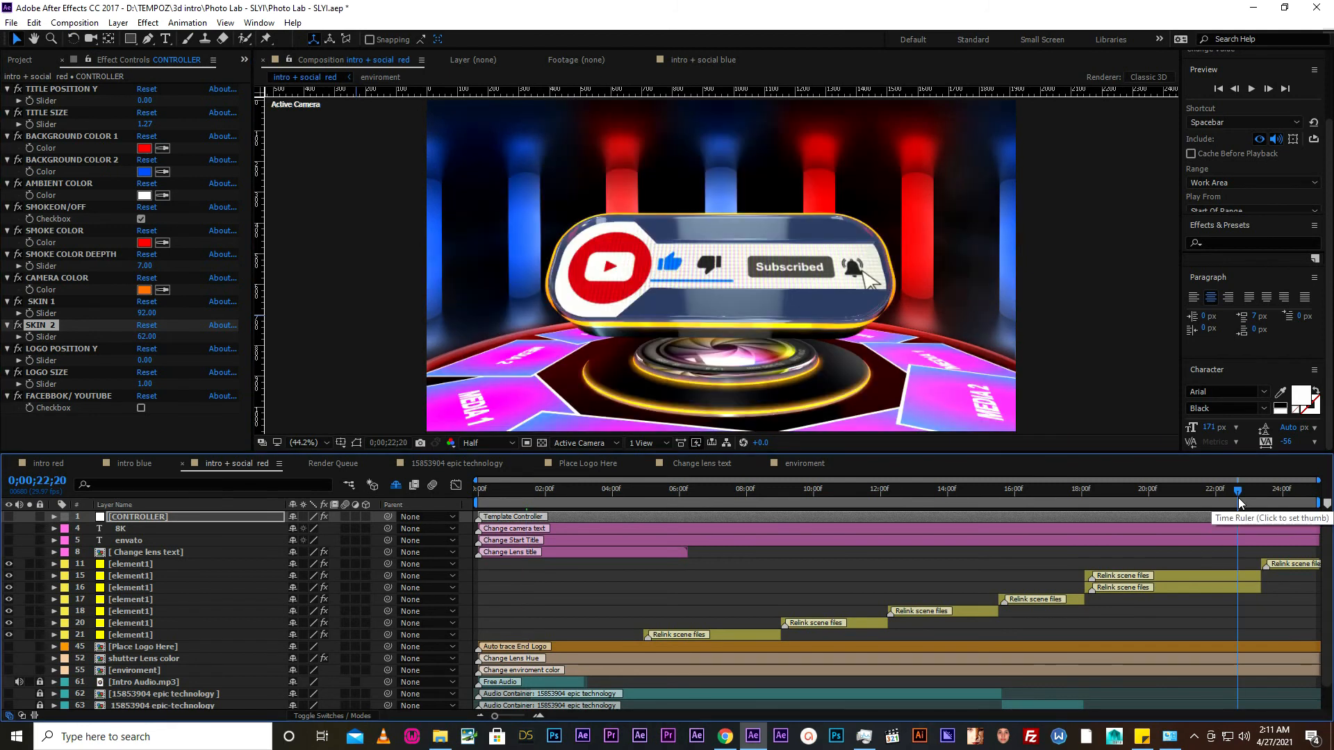
pyautogui.click(1069, 487)
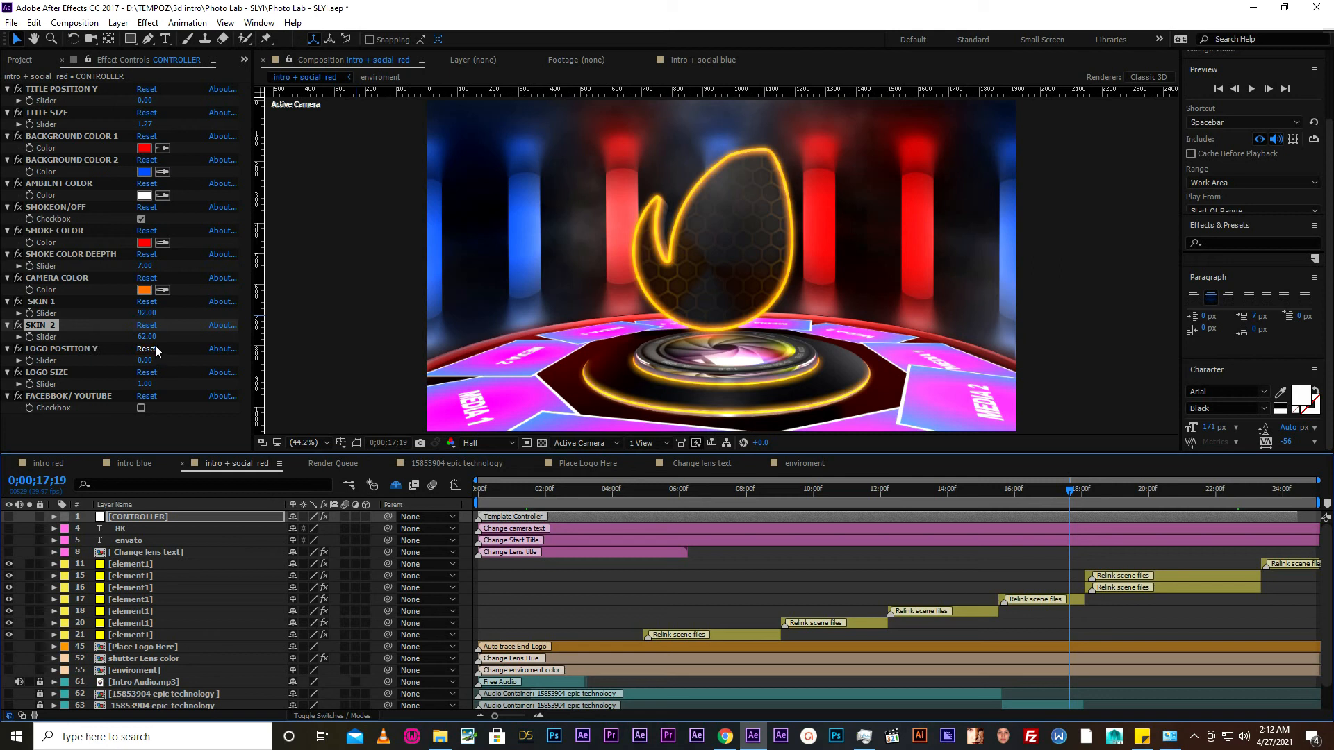
pyautogui.moveTo(146, 336); pyautogui.dragTo(132, 337)
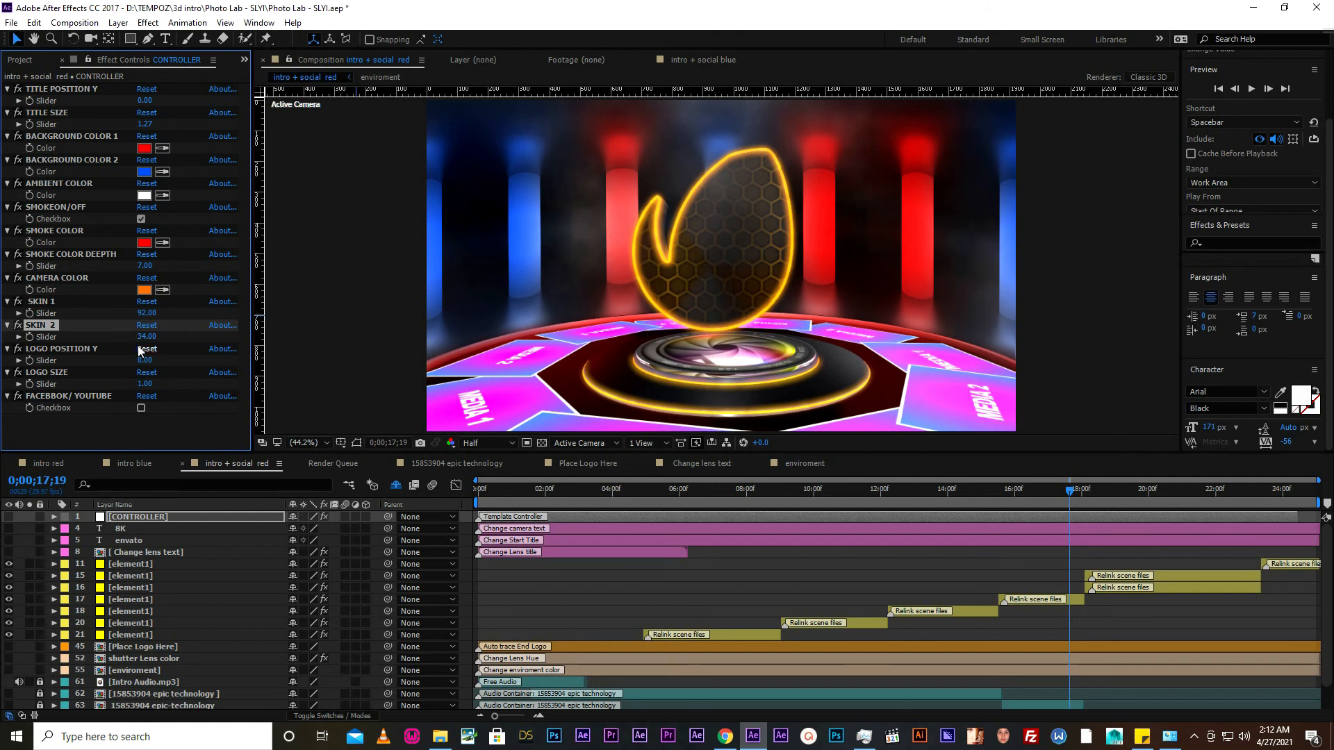
pyautogui.moveTo(147, 336); pyautogui.dragTo(176, 340)
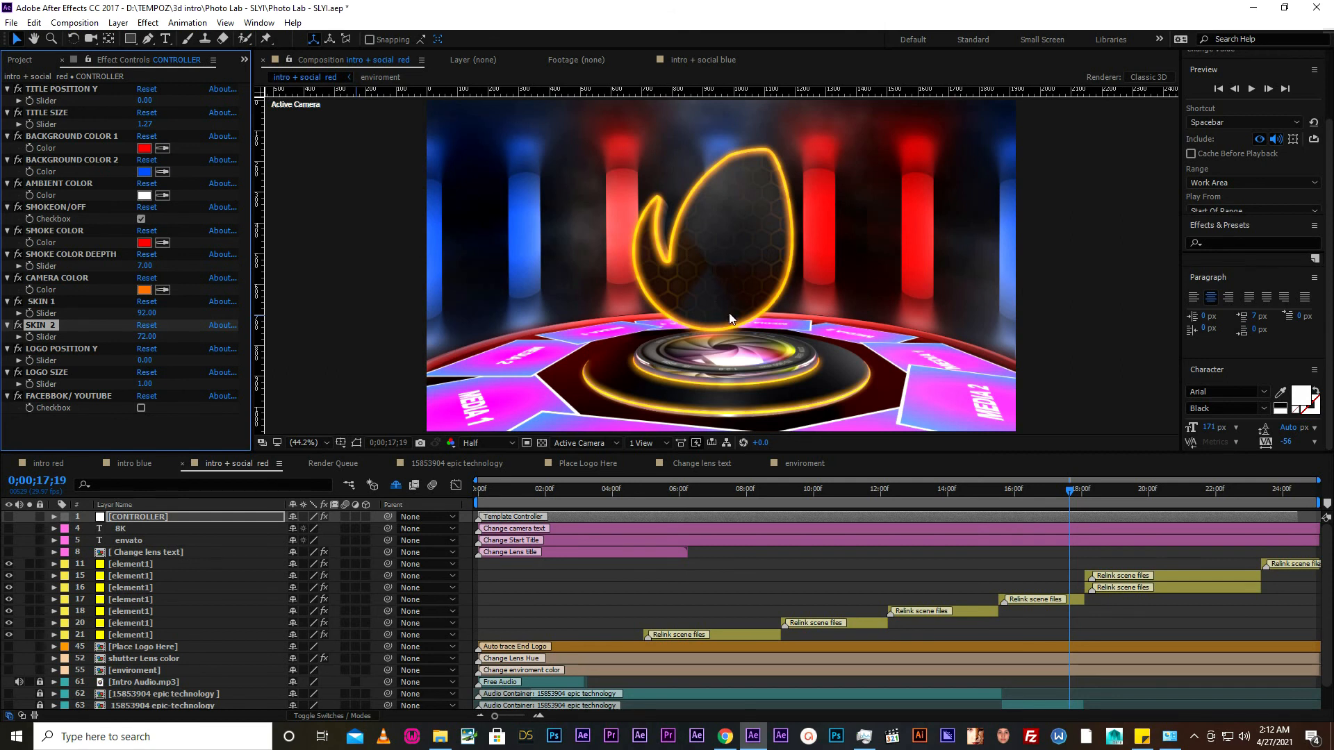
# - Set the SKIN 2 slider to 90
pyautogui.click(147, 336)
pyautogui.write('90')
pyautogui.press('Return')
# - Look at the LOGO POSITION Y slider without changing its value and select the LOGO SIZE effect
pyautogui.click(107, 349)
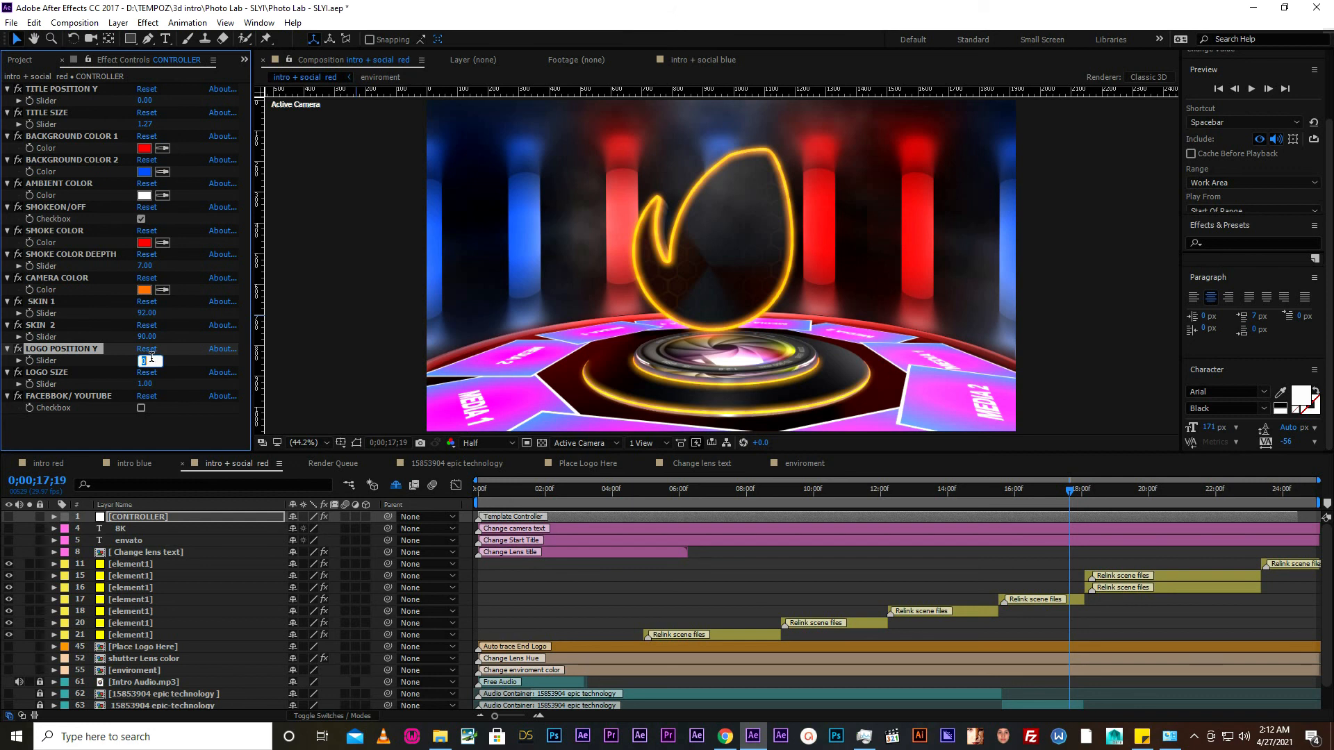
pyautogui.click(177, 362)
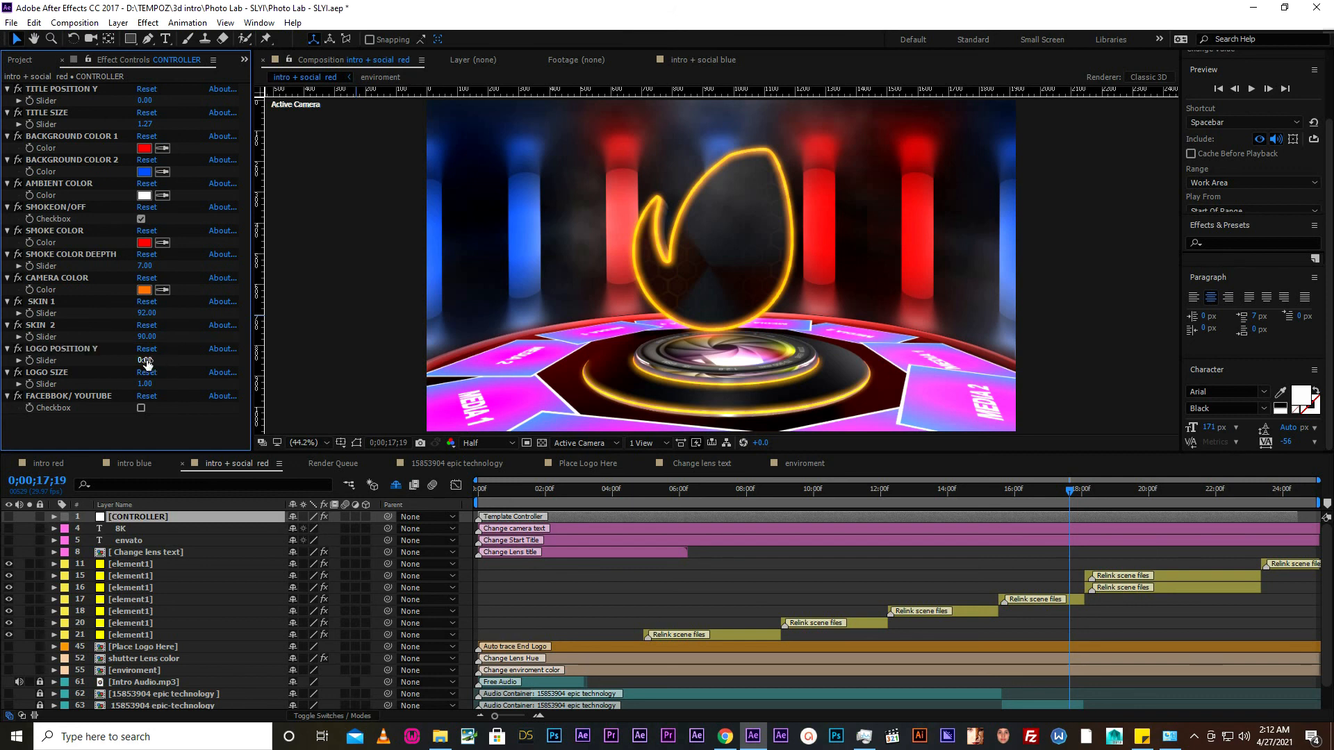
pyautogui.click(73, 372)
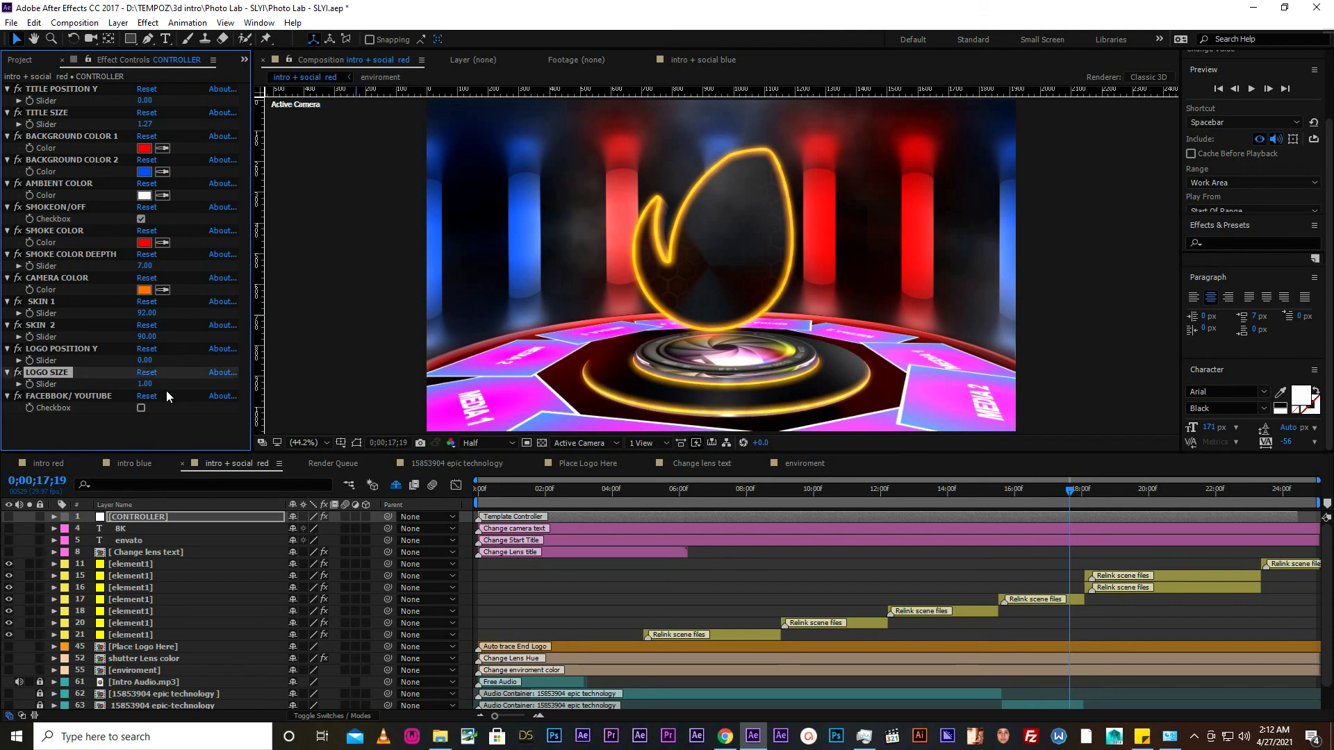
# - With the playhead at 0;00;20;27 on the social bar, try the FACEBBOK/ YOUTUBE checkbox and switch it back off
pyautogui.click(1178, 490)
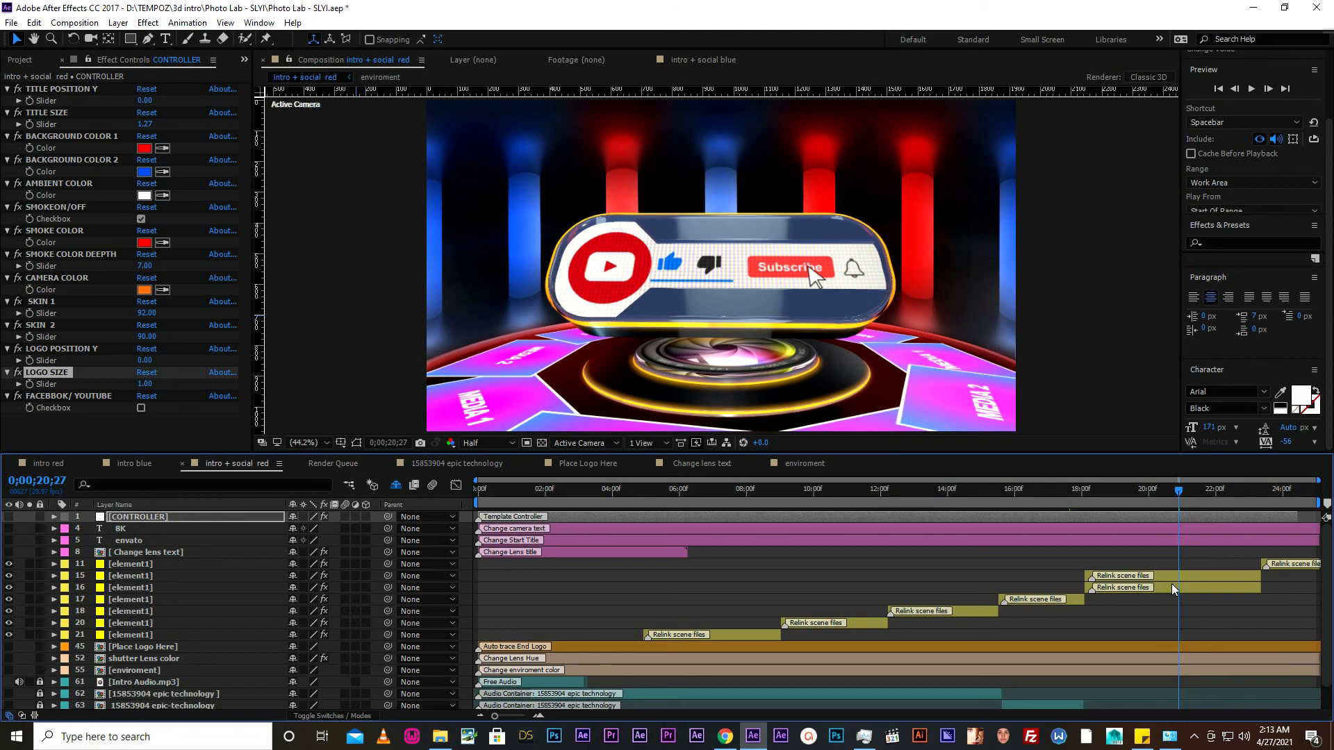
pyautogui.click(142, 408)
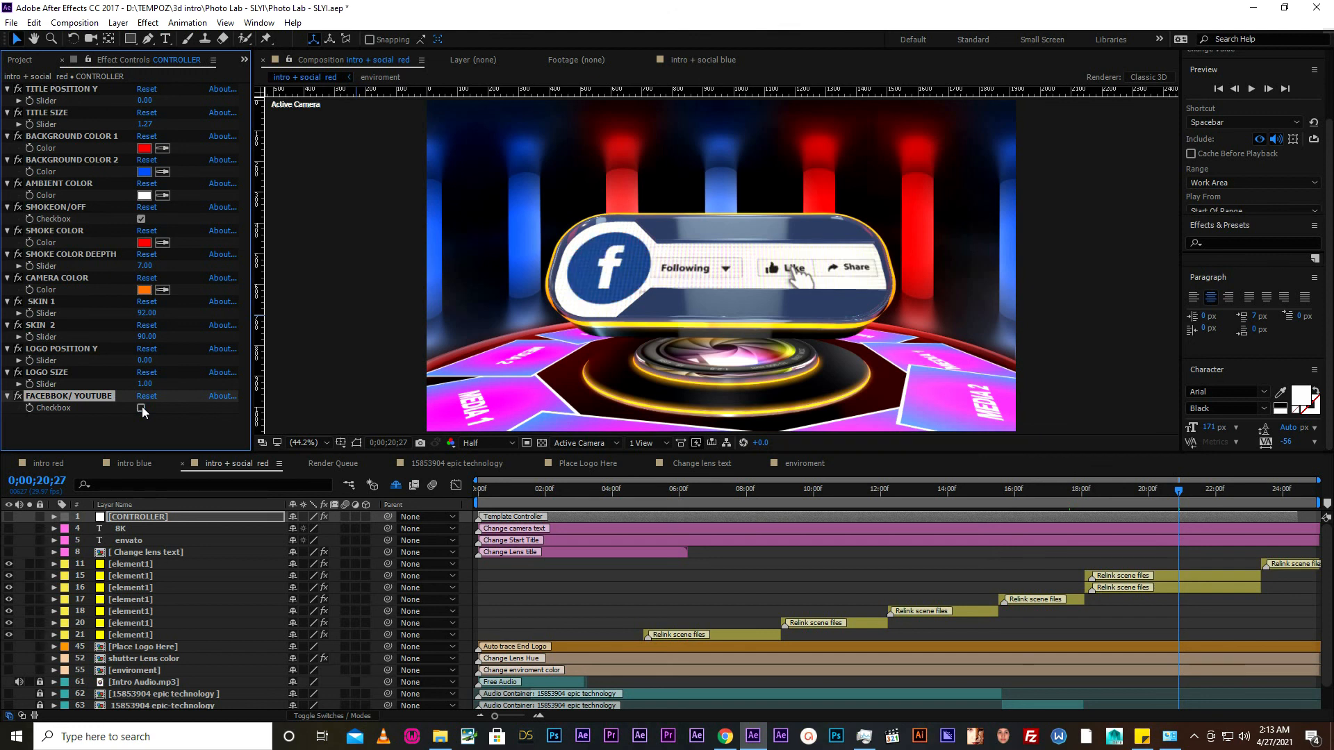
pyautogui.click(143, 408)
# - With the playhead at 0;00;02;29 on the camera lens, set the Master Hue of the shutter Lens color layer to 2x+178°
pyautogui.moveTo(503, 493); pyautogui.dragTo(566, 496)
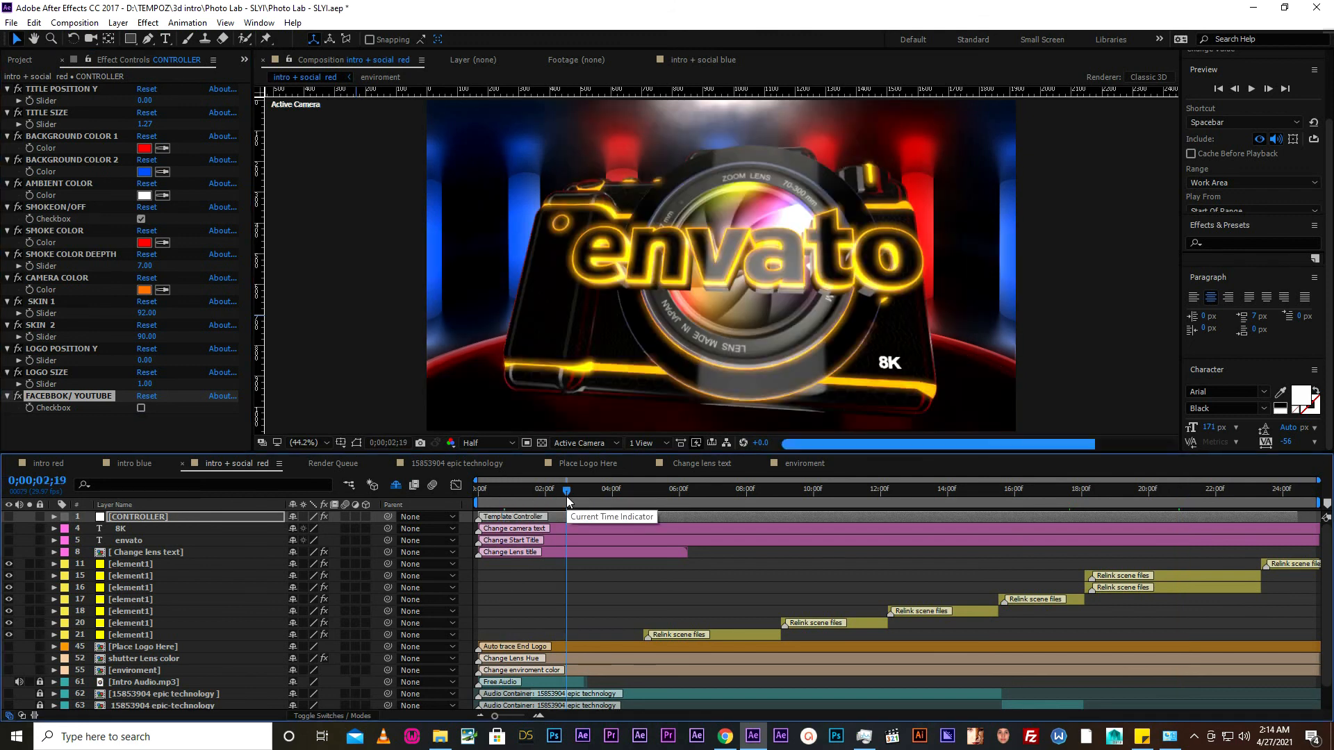
pyautogui.click(558, 492)
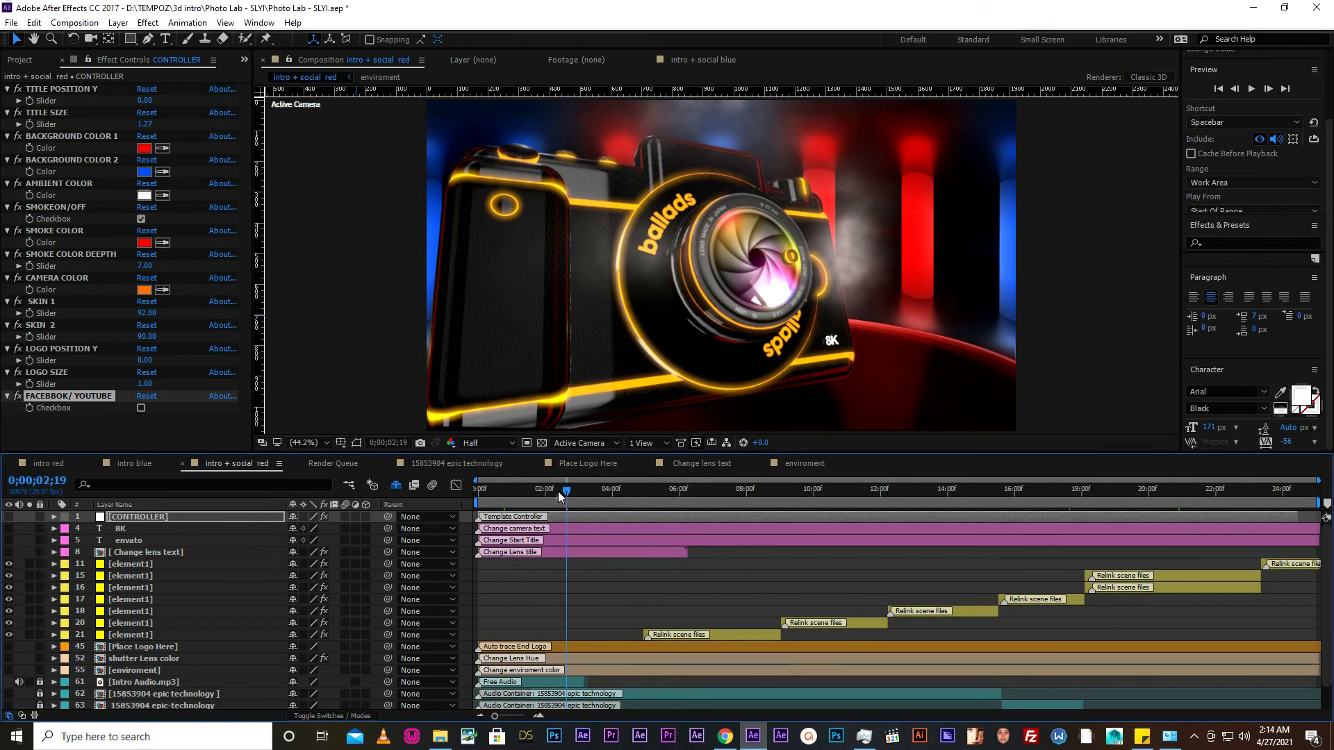
pyautogui.click(568, 490)
pyautogui.click(577, 491)
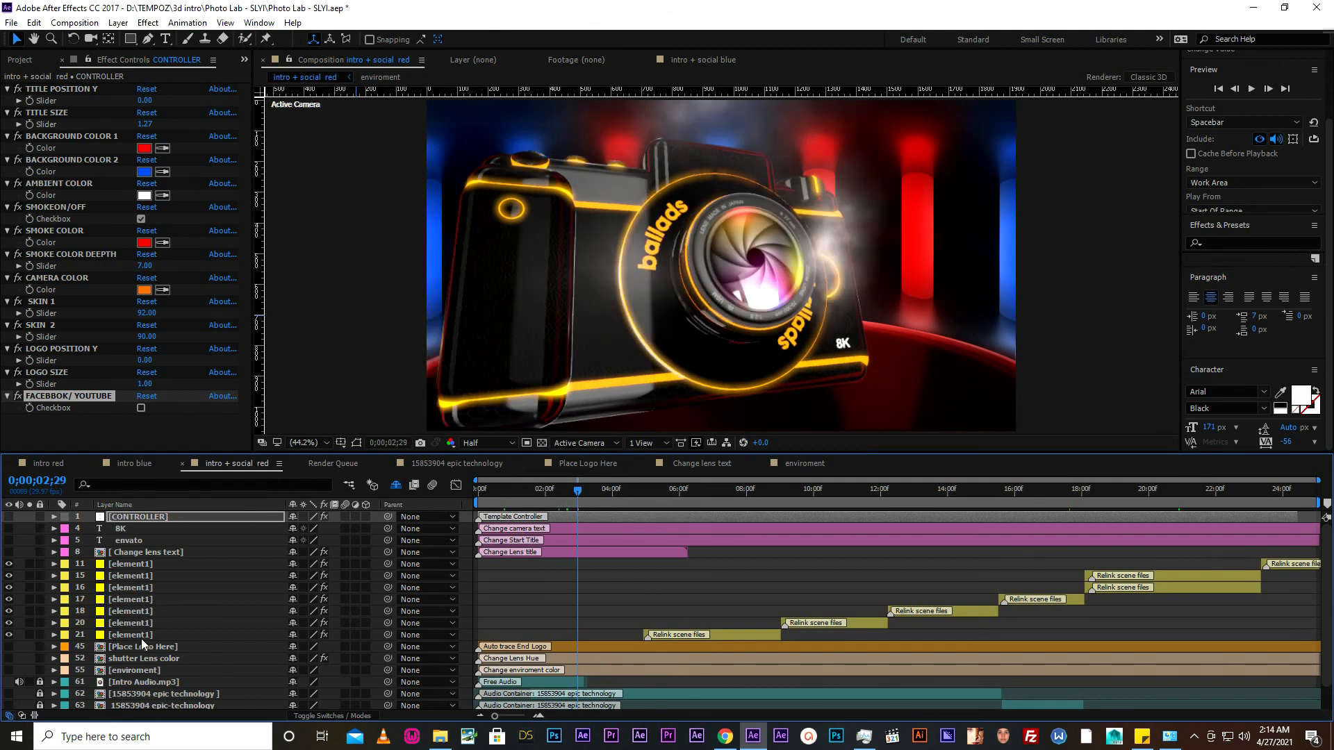
pyautogui.scroll(-1, 140, 639)
pyautogui.scroll(1, 140, 640)
pyautogui.scroll(-1, 140, 639)
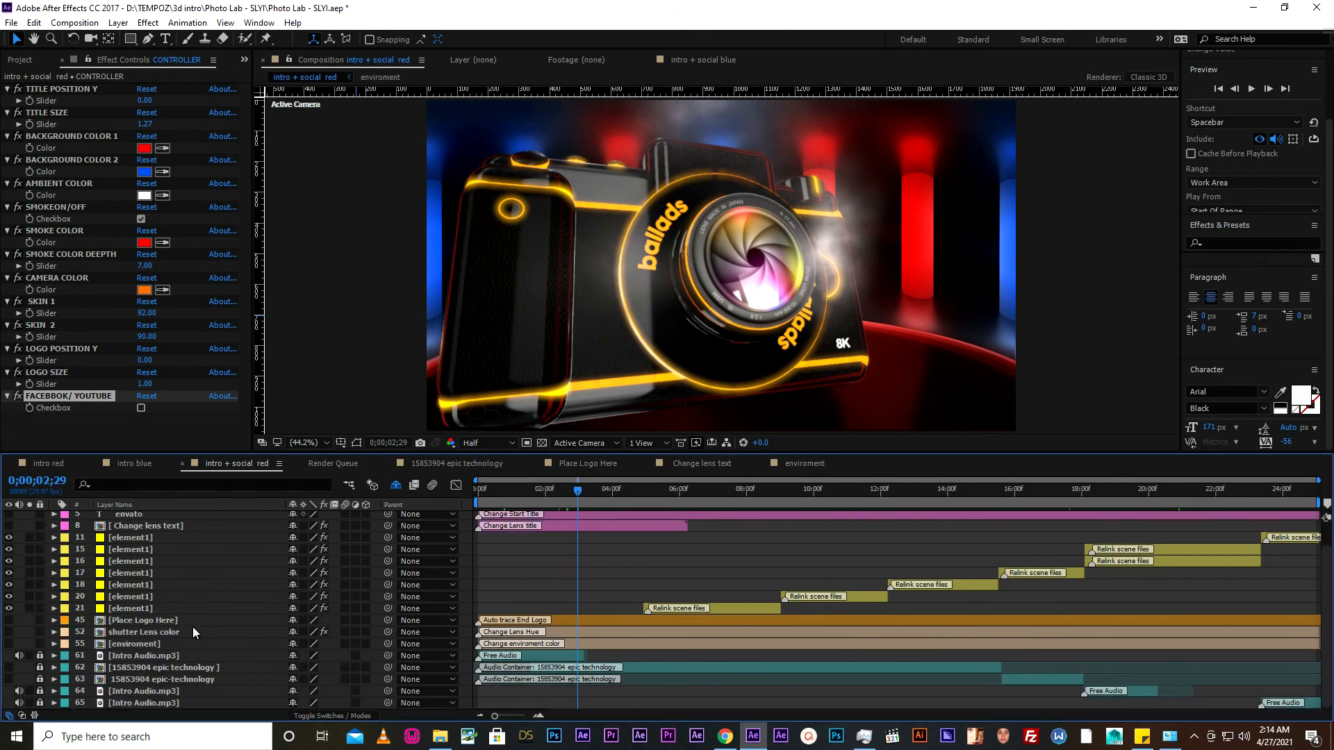
pyautogui.scroll(1, 193, 627)
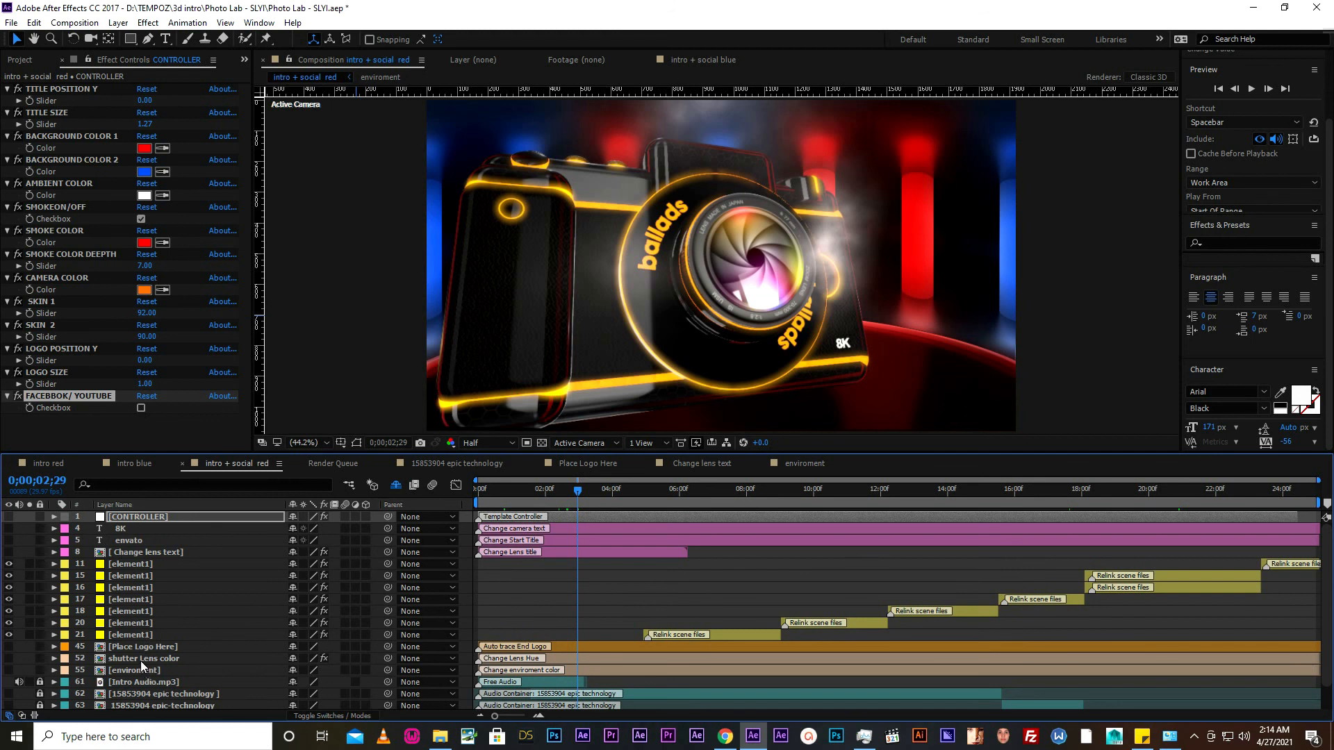
pyautogui.click(141, 660)
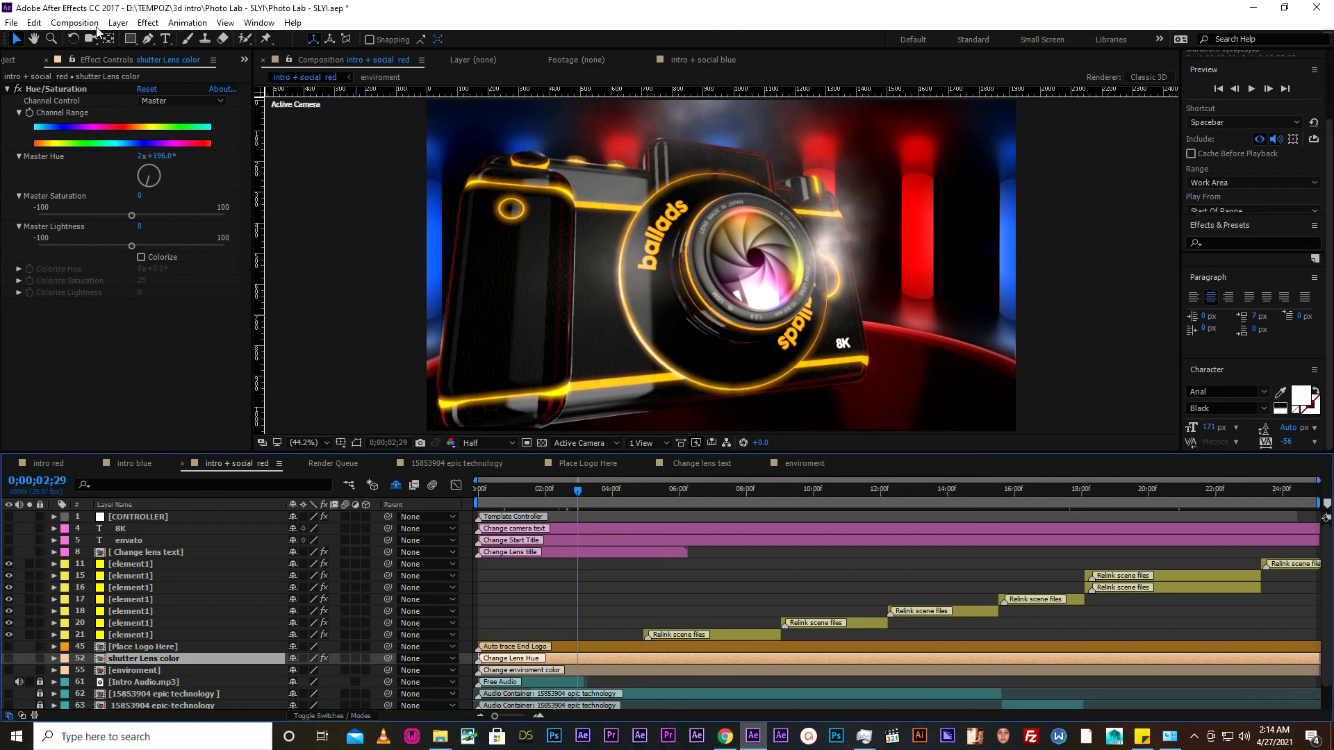
pyautogui.moveTo(154, 182); pyautogui.dragTo(141, 185)
pyautogui.moveTo(714, 252); pyautogui.dragTo(530, 373)
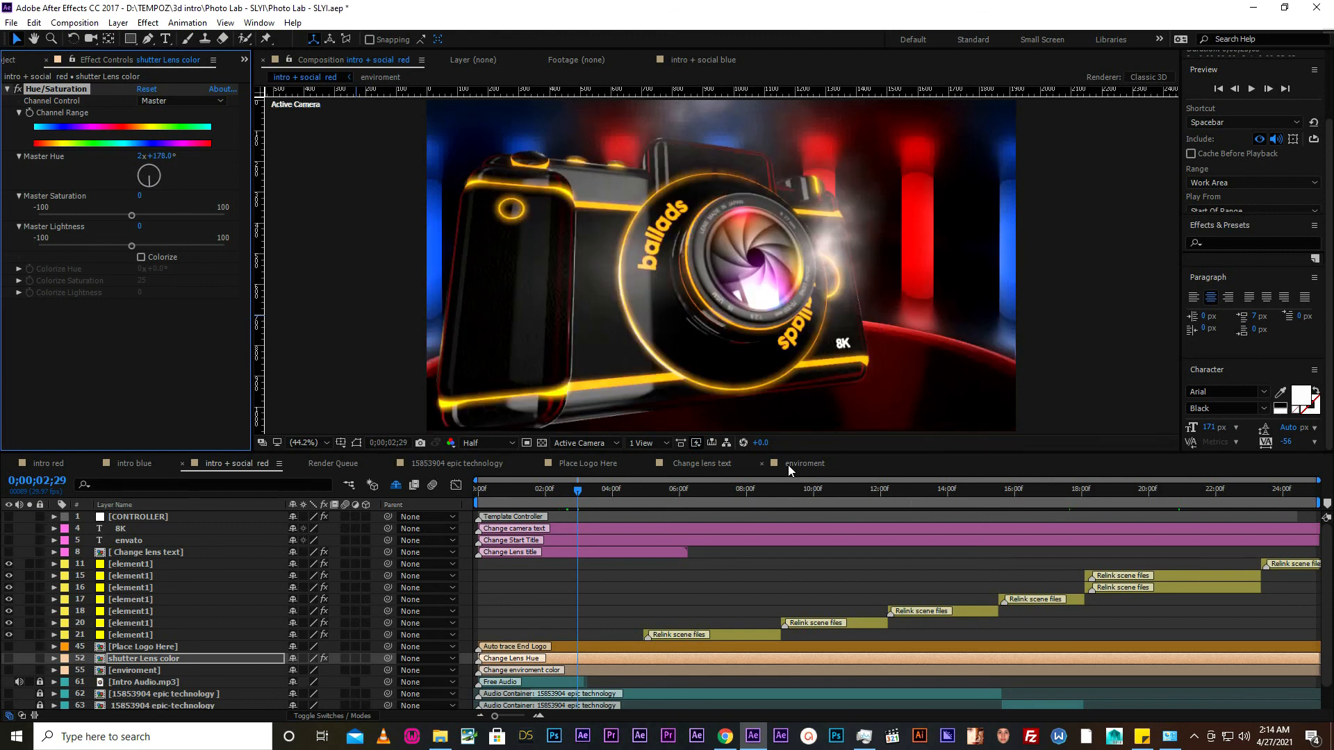
# - Open the enviroment composition and pick a blue hue for the Color Control of its color control layer
pyautogui.click(134, 669)
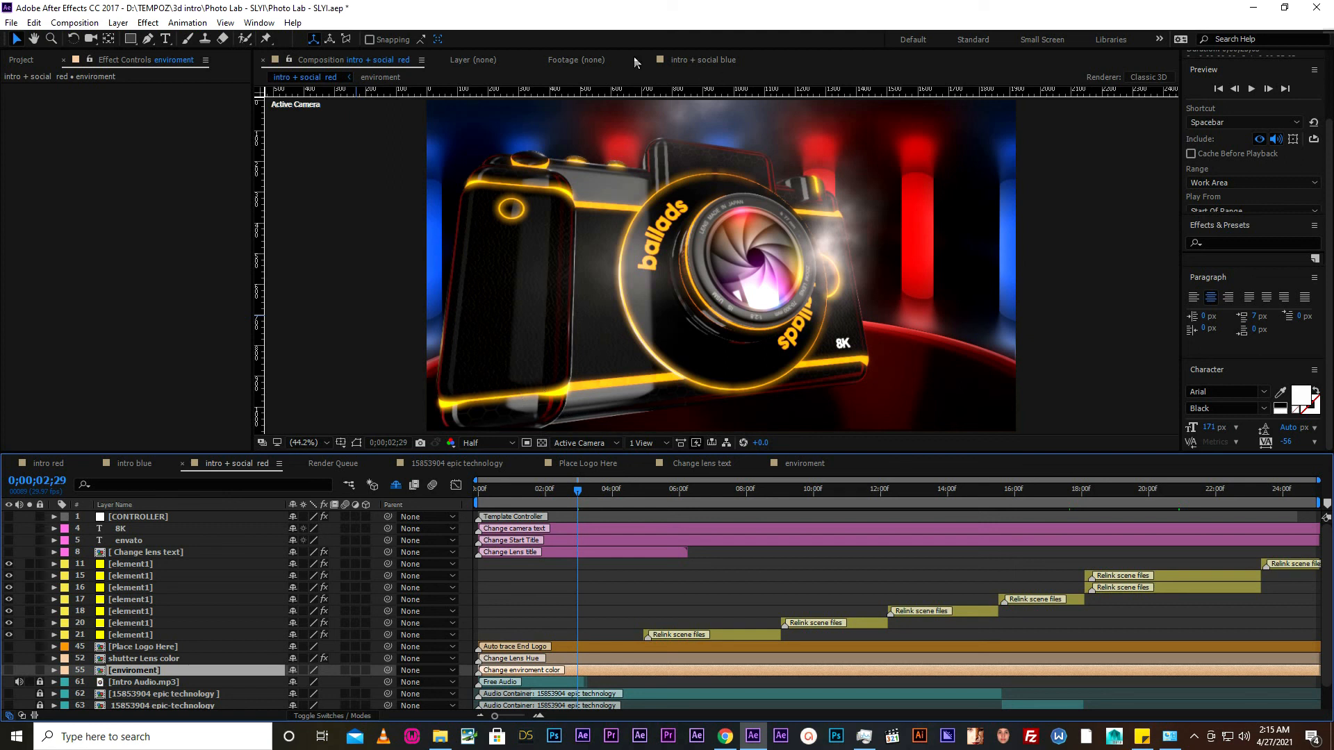
pyautogui.doubleClick(748, 667)
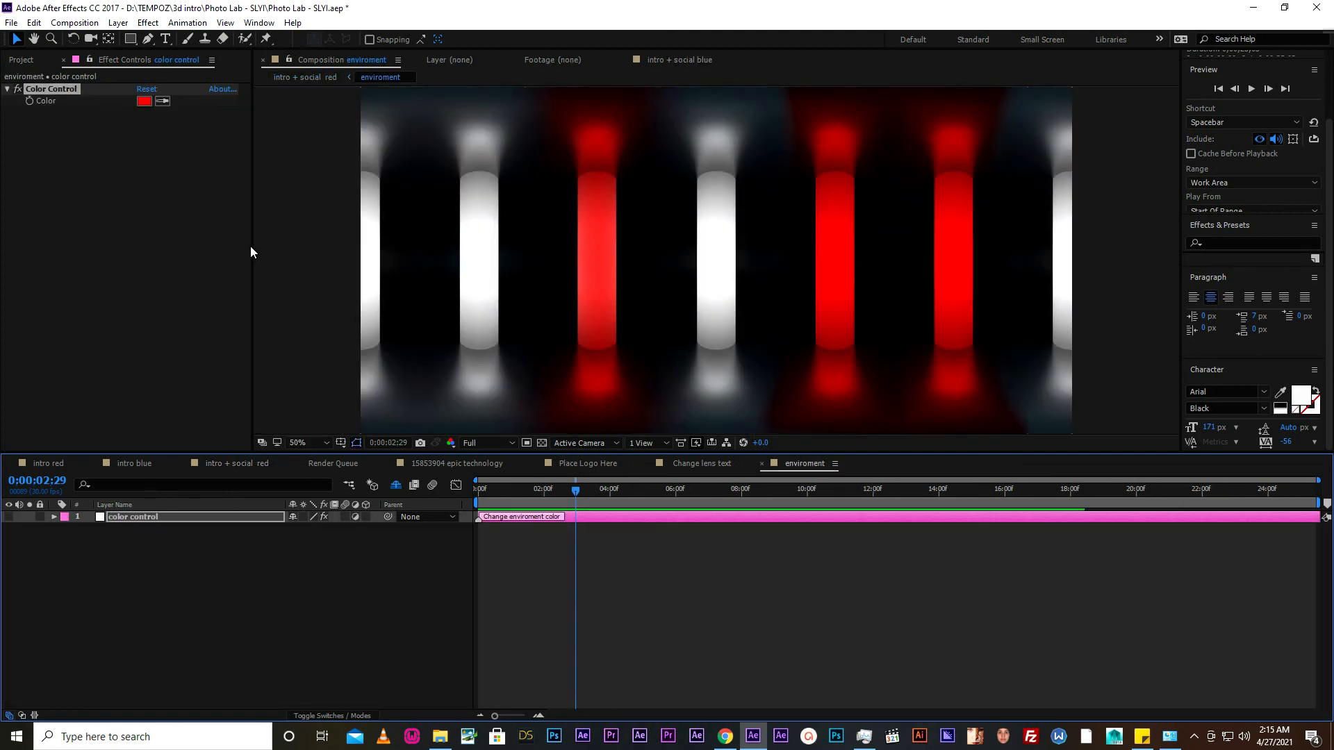
pyautogui.click(99, 506)
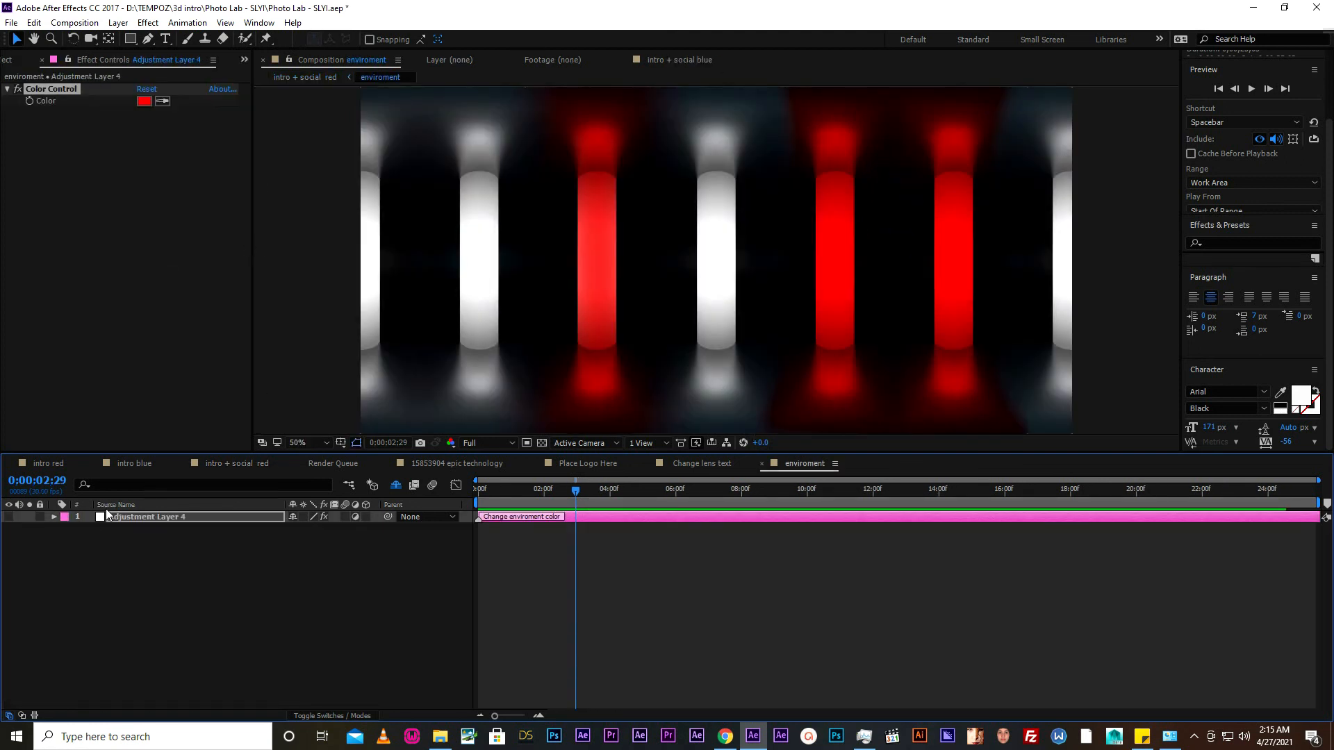
pyautogui.click(143, 101)
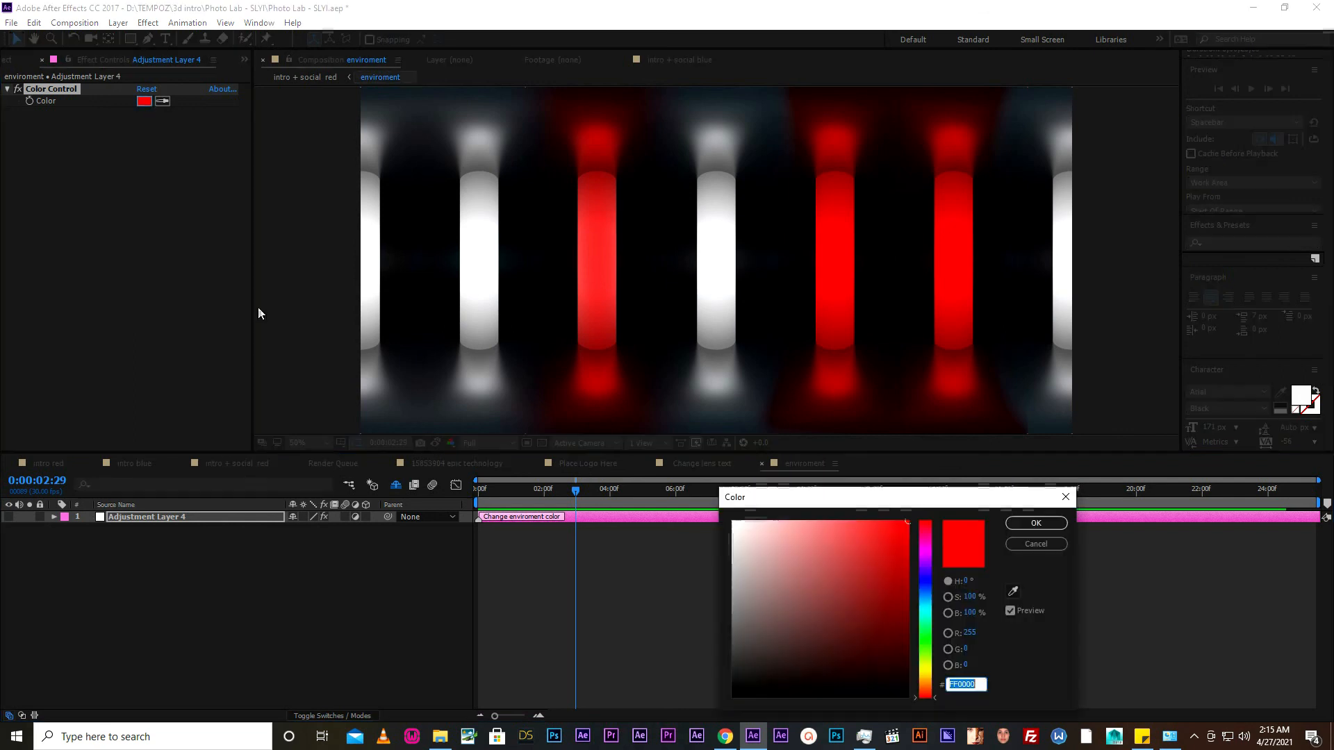
pyautogui.click(923, 581)
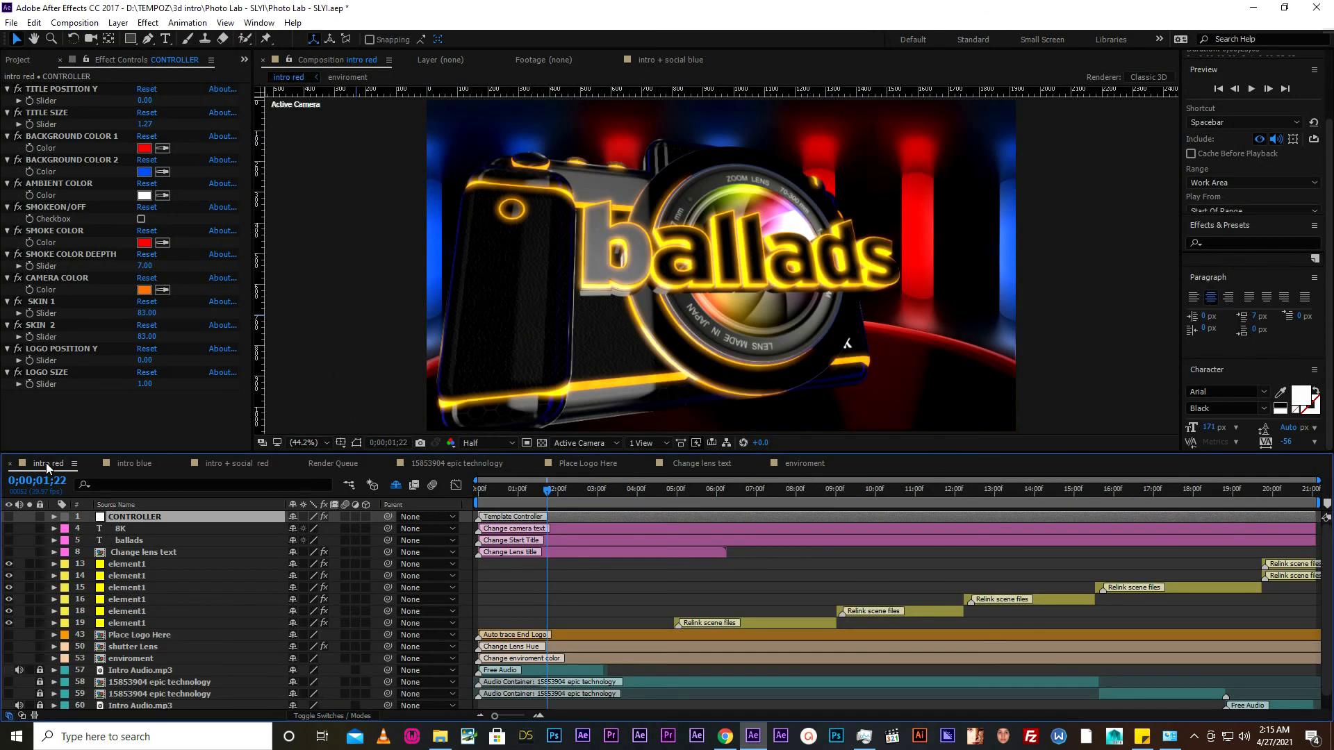